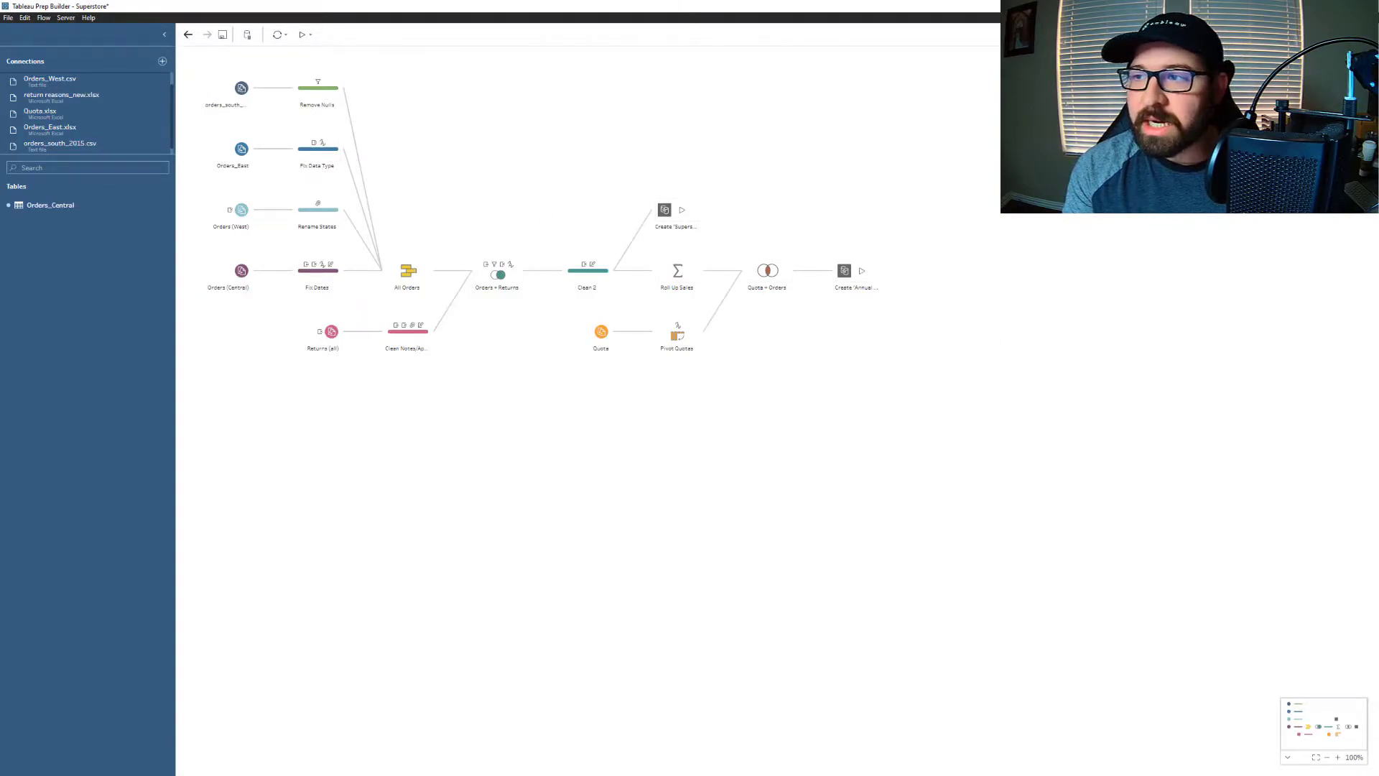
- Back in the flow, check the orders_south input's four-file wildcard union and open an empty description box
key(alt+Tab)
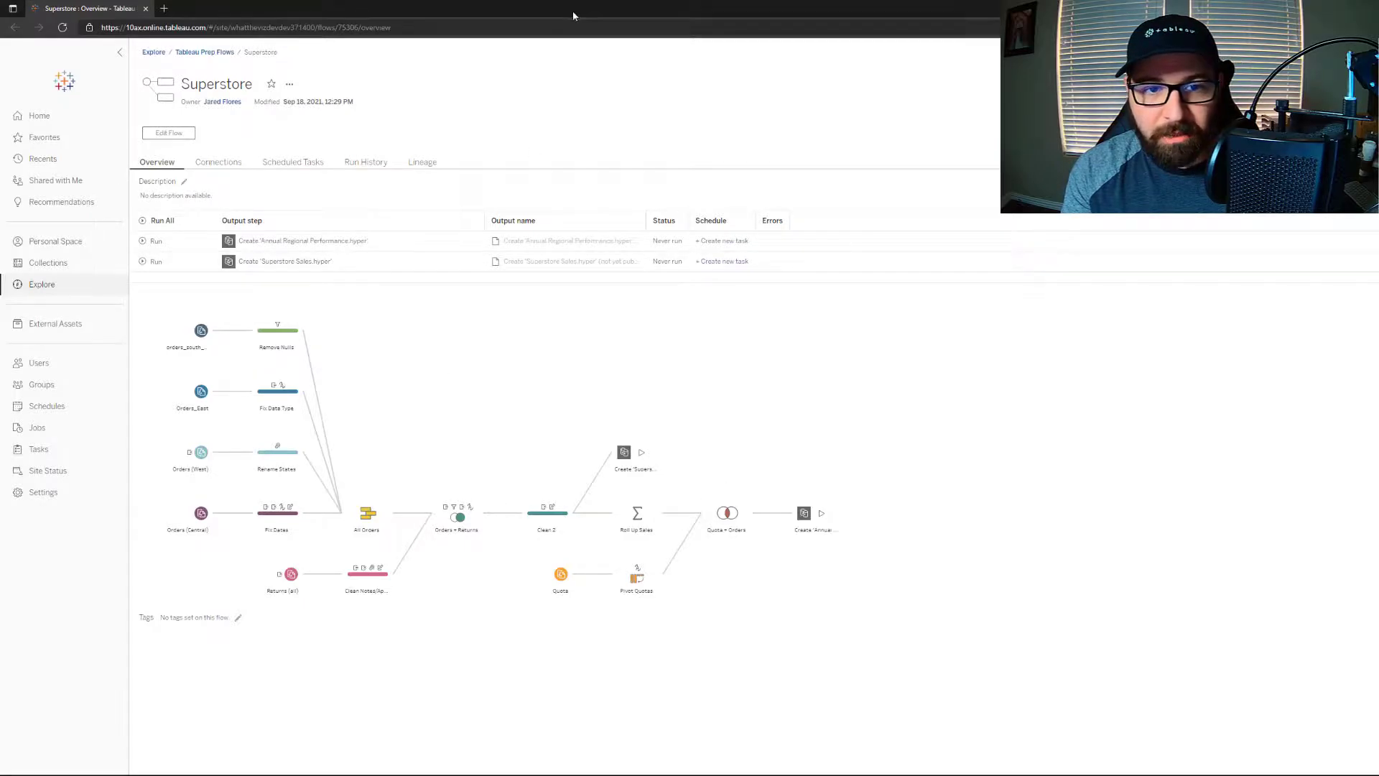
drag(573, 16, 1378, 222)
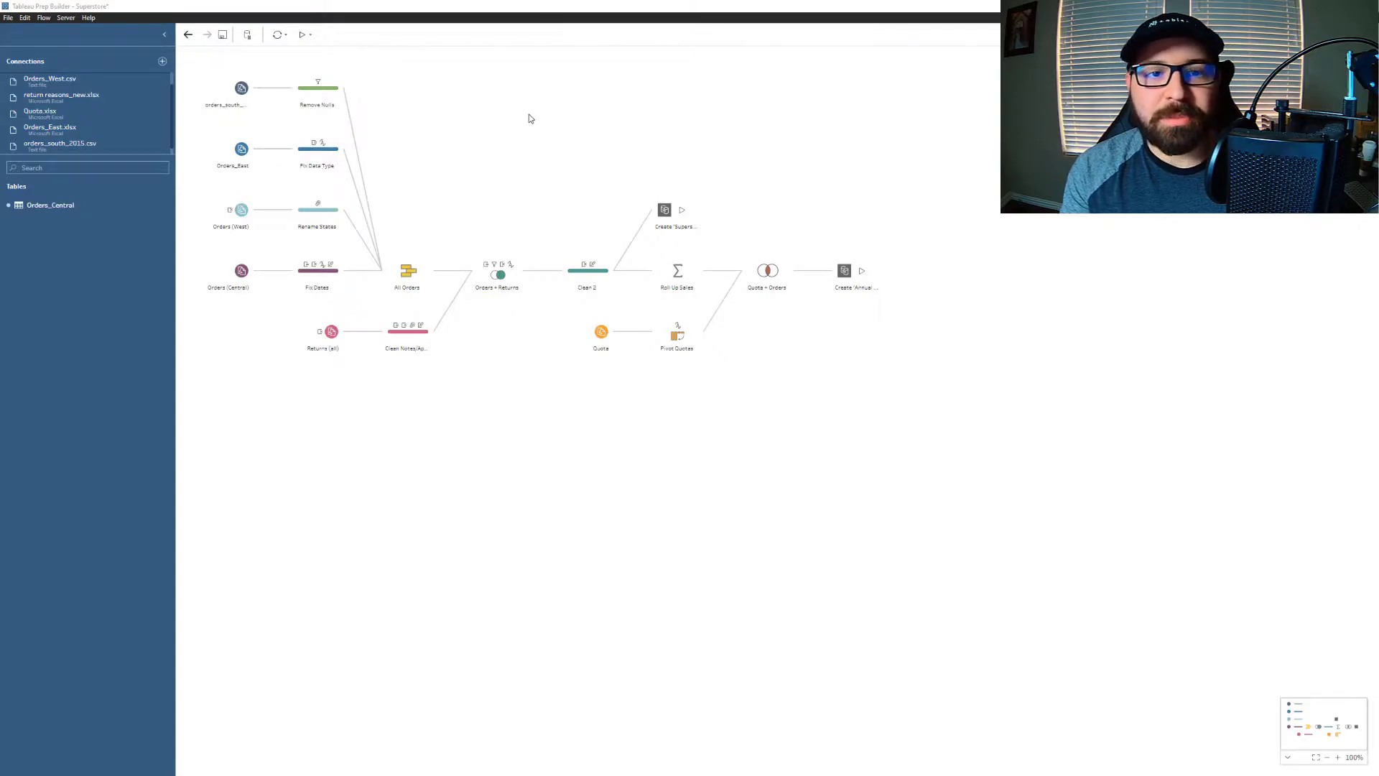
double_click(241, 106)
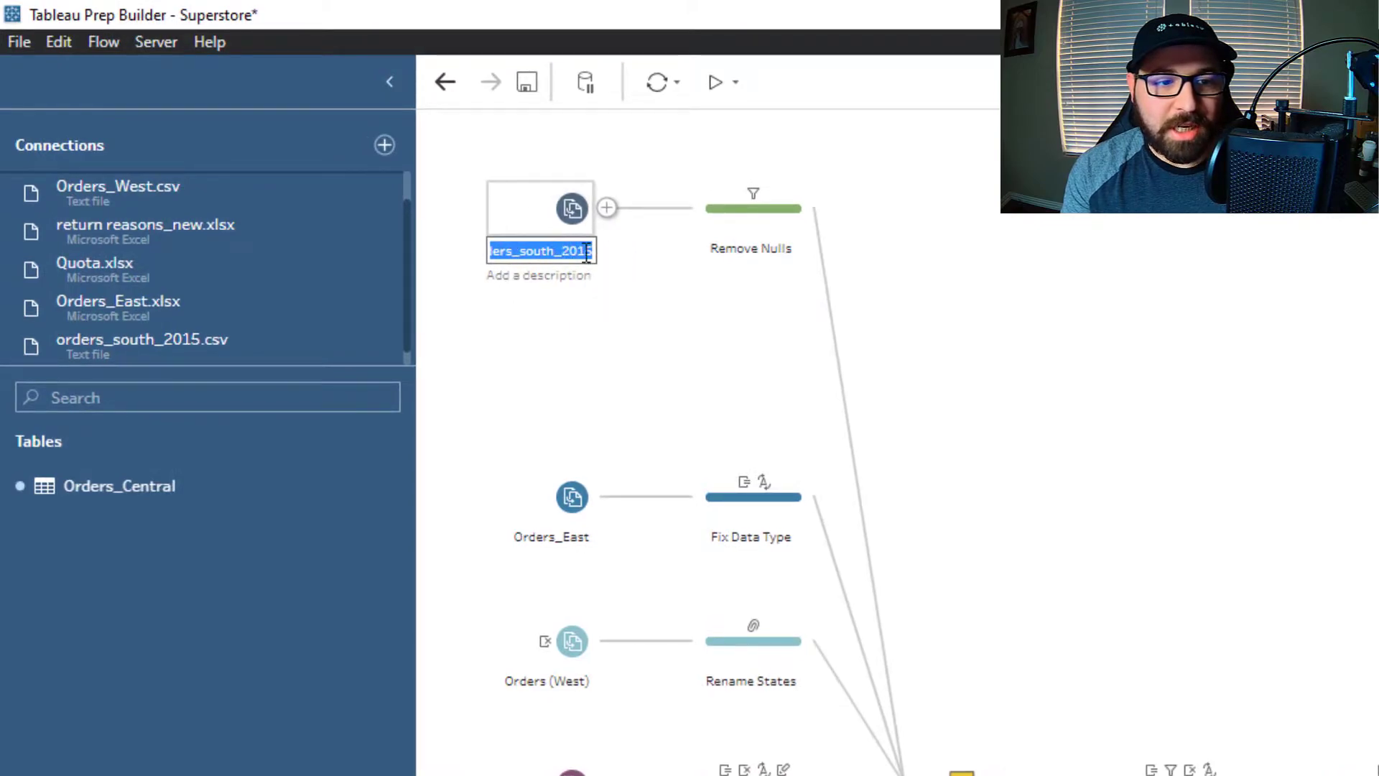
click(525, 275)
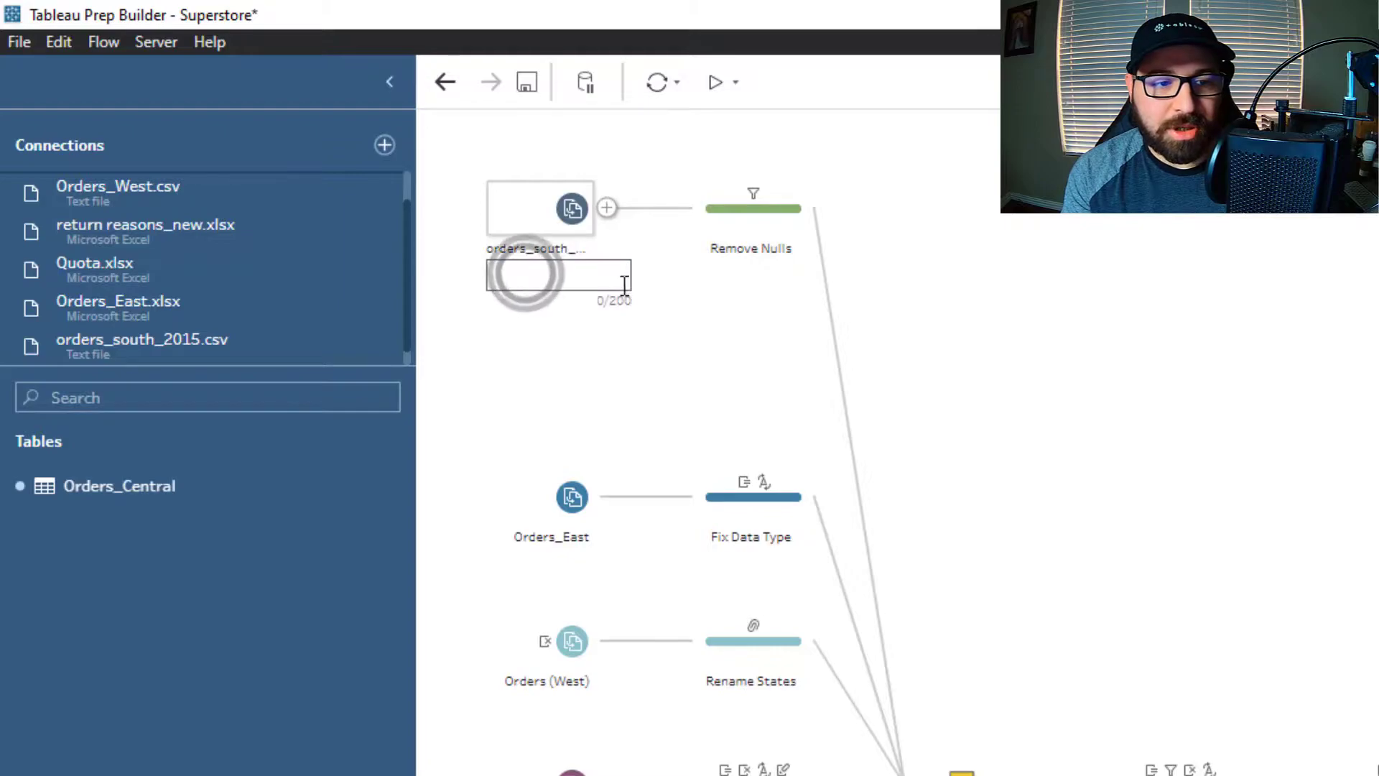
click(571, 210)
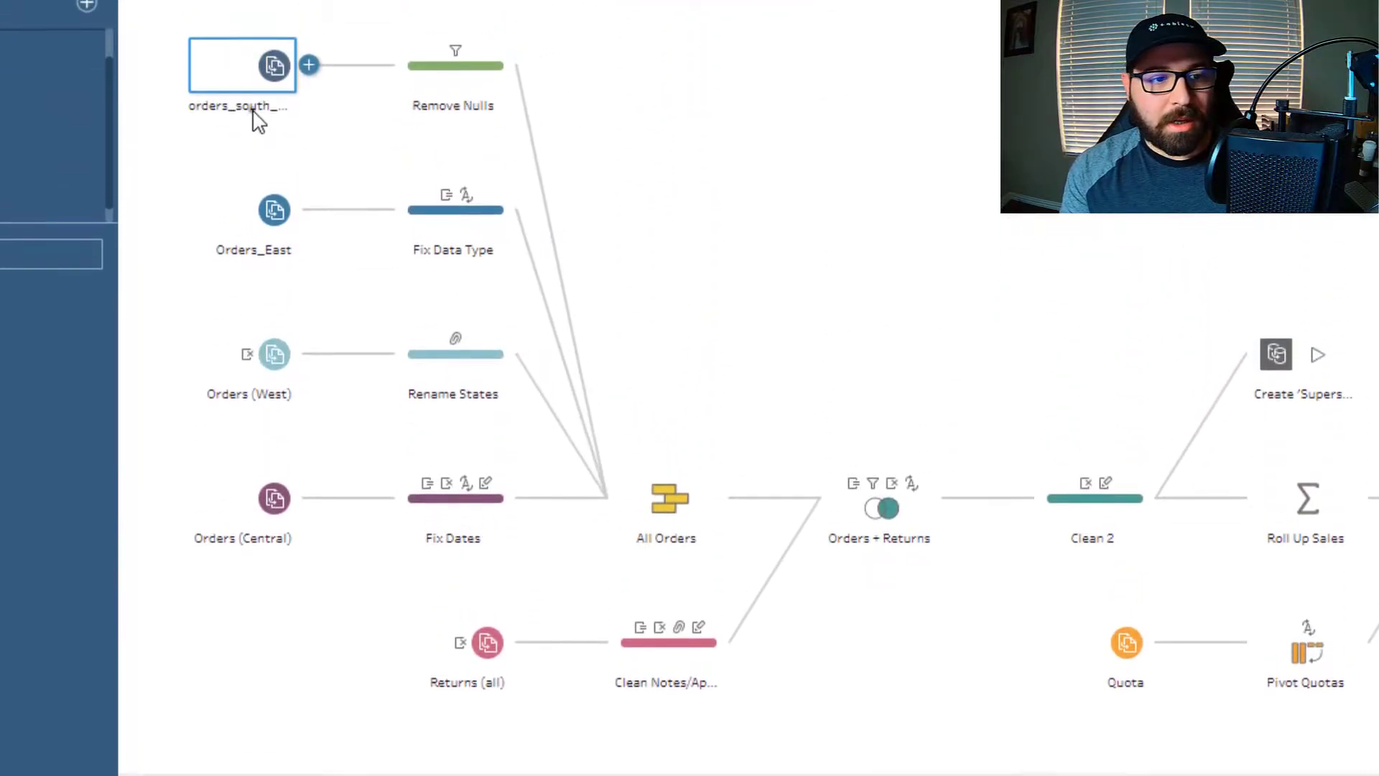
click(257, 129)
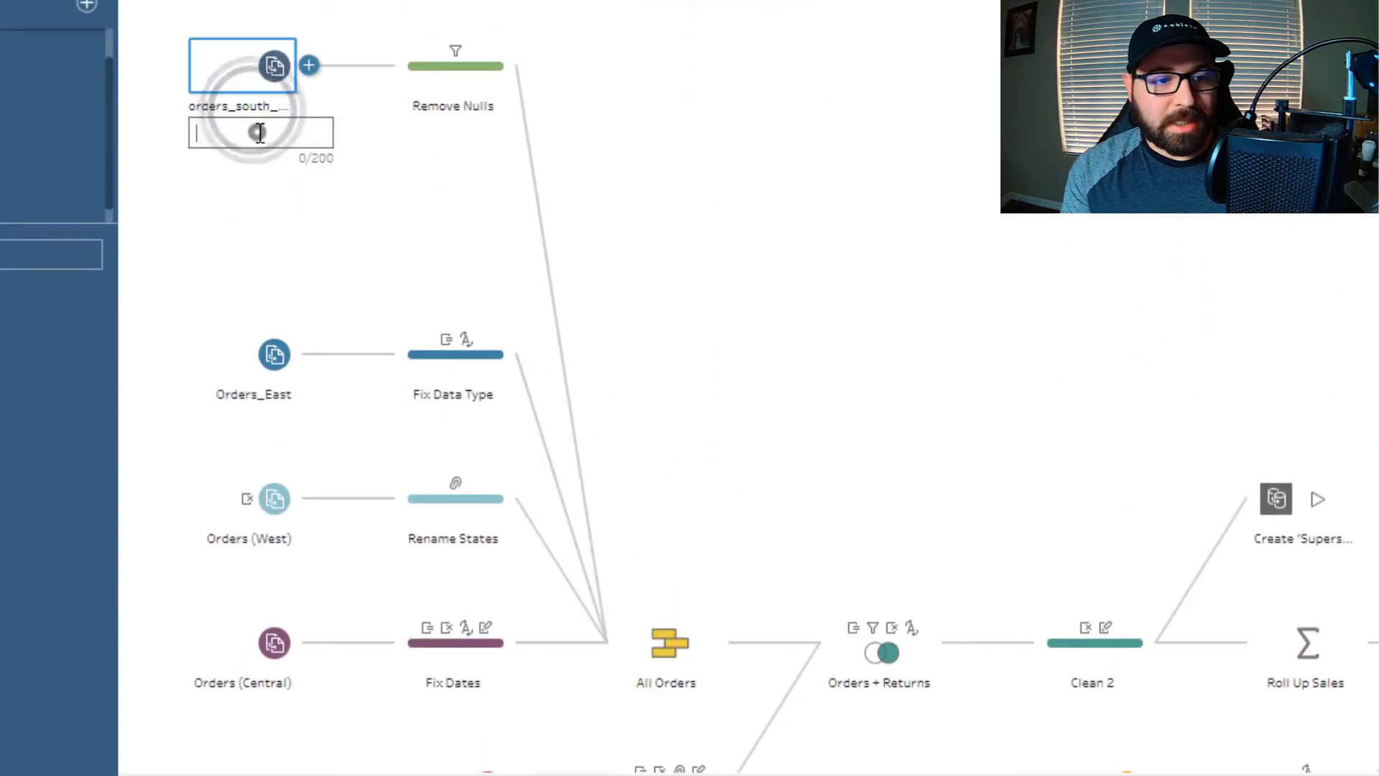
- Describe orders_south as a union of all orders_south_{year}.csv files, refreshed annually
text(Data so)
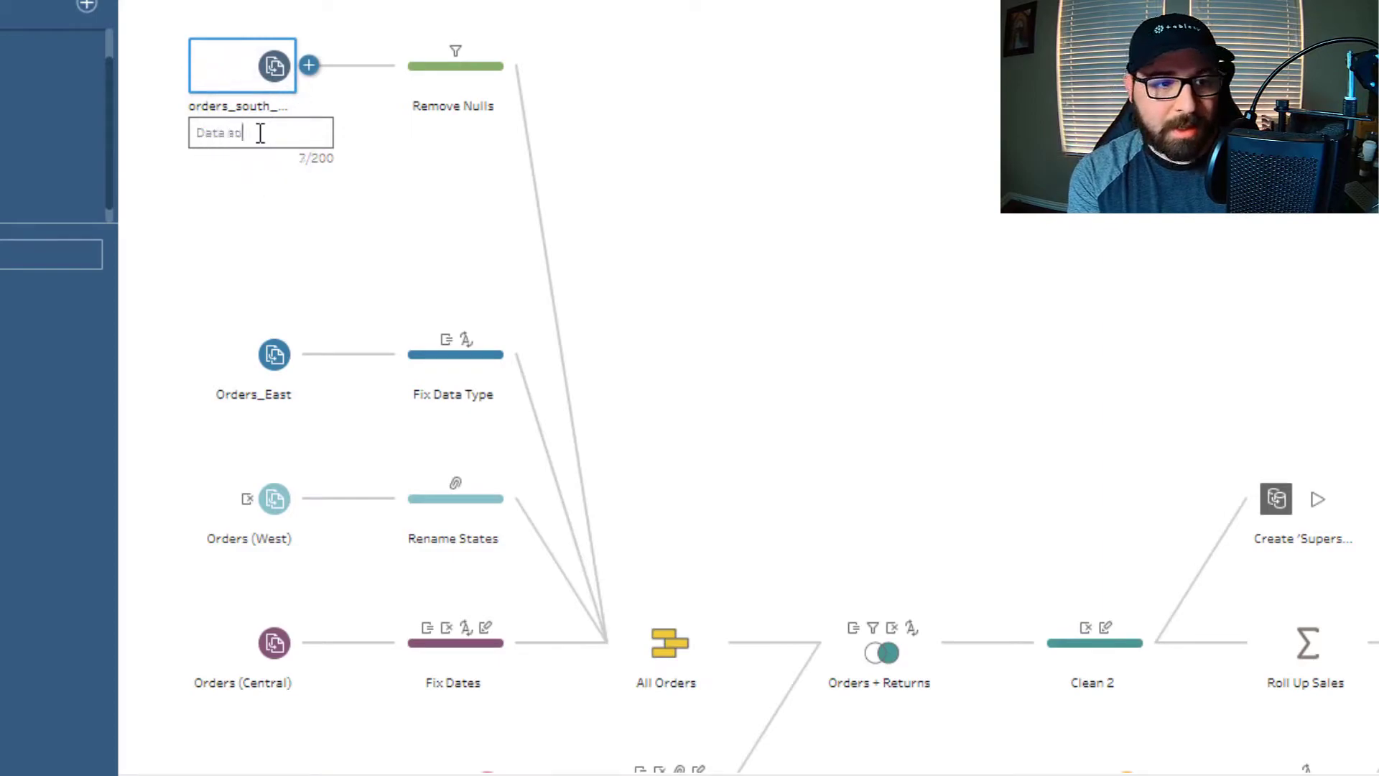
text(urce is a union )
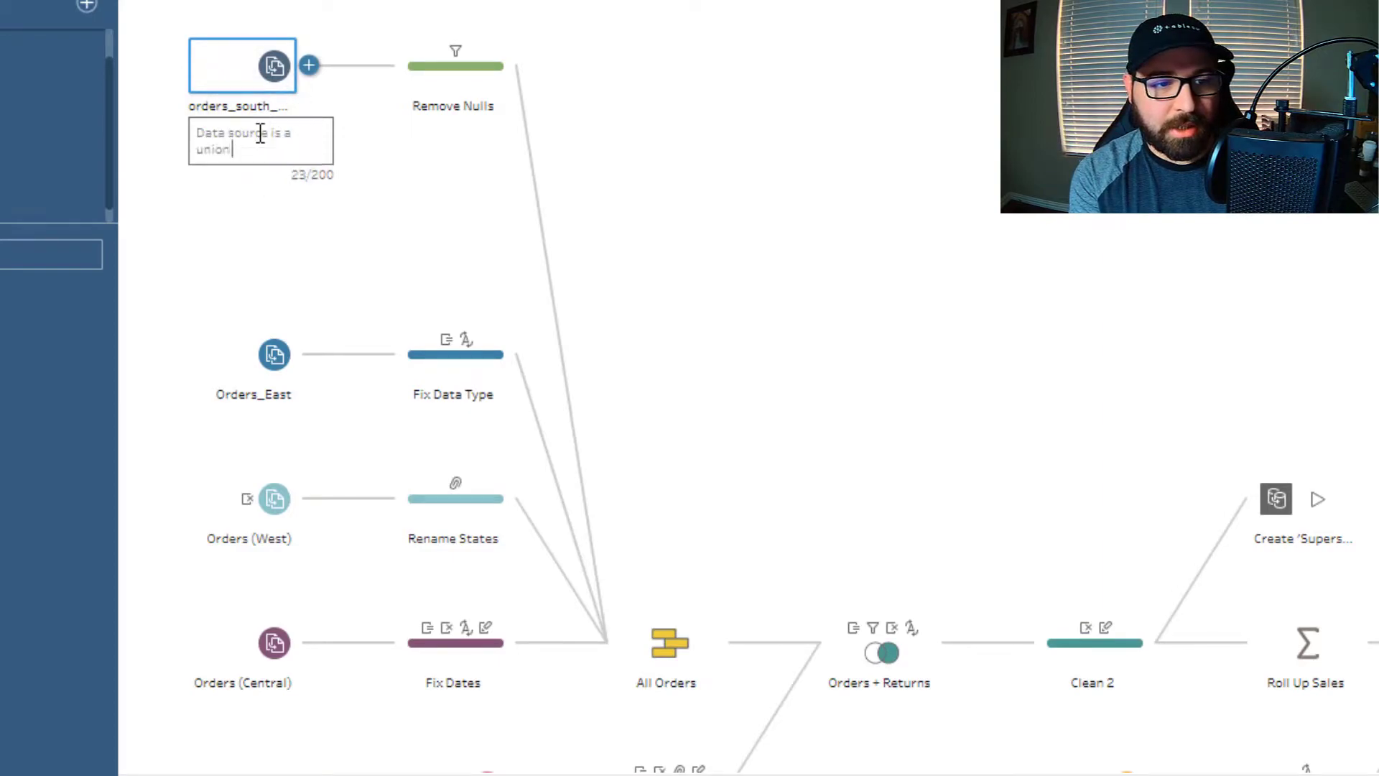
text(of all files )
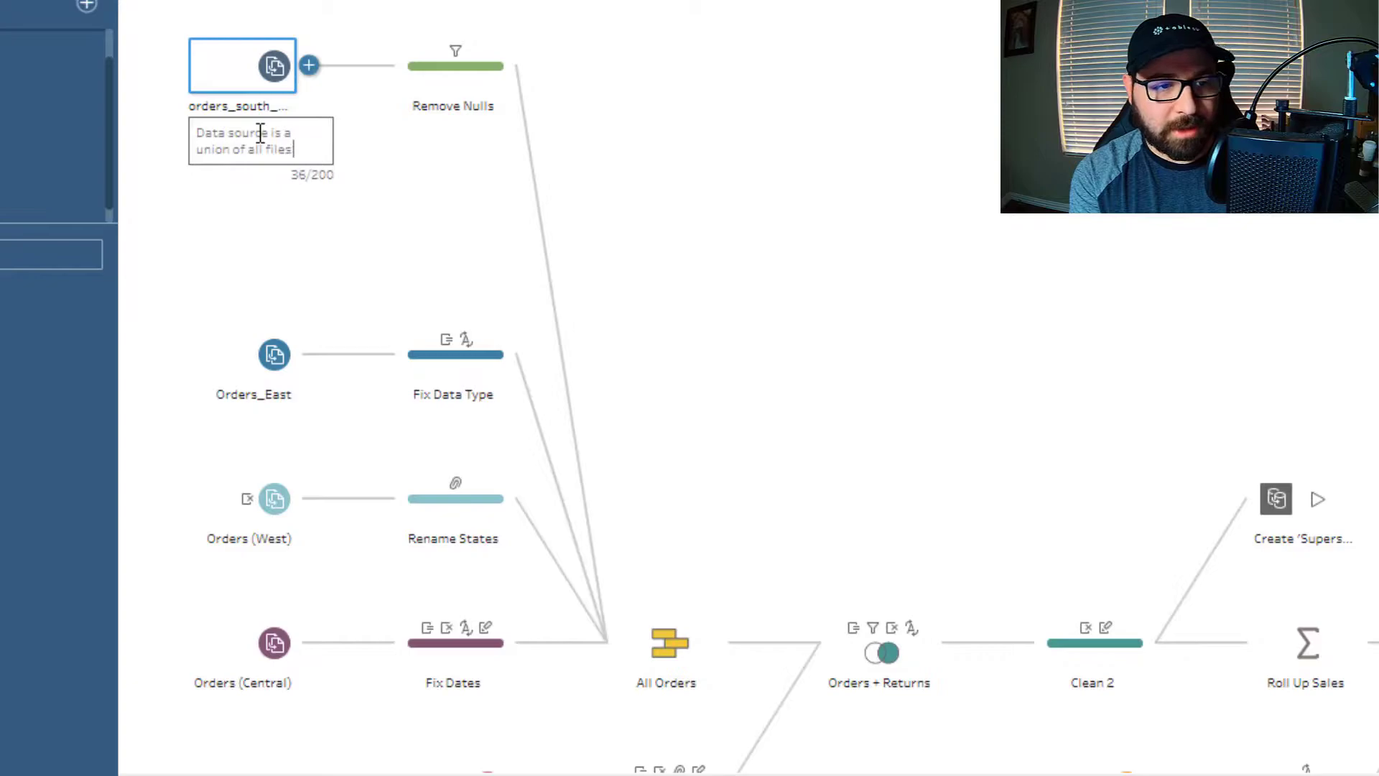
text(with the)
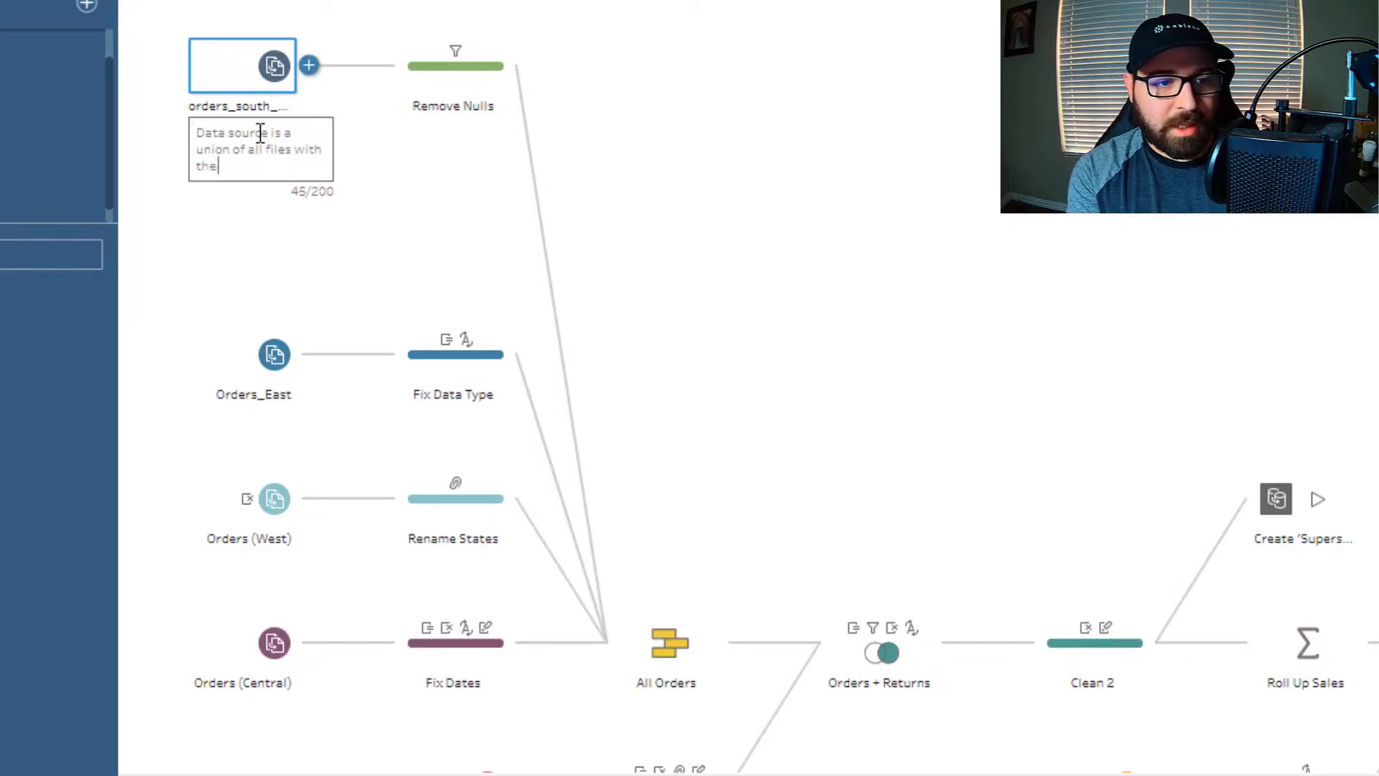
text(name strucut)
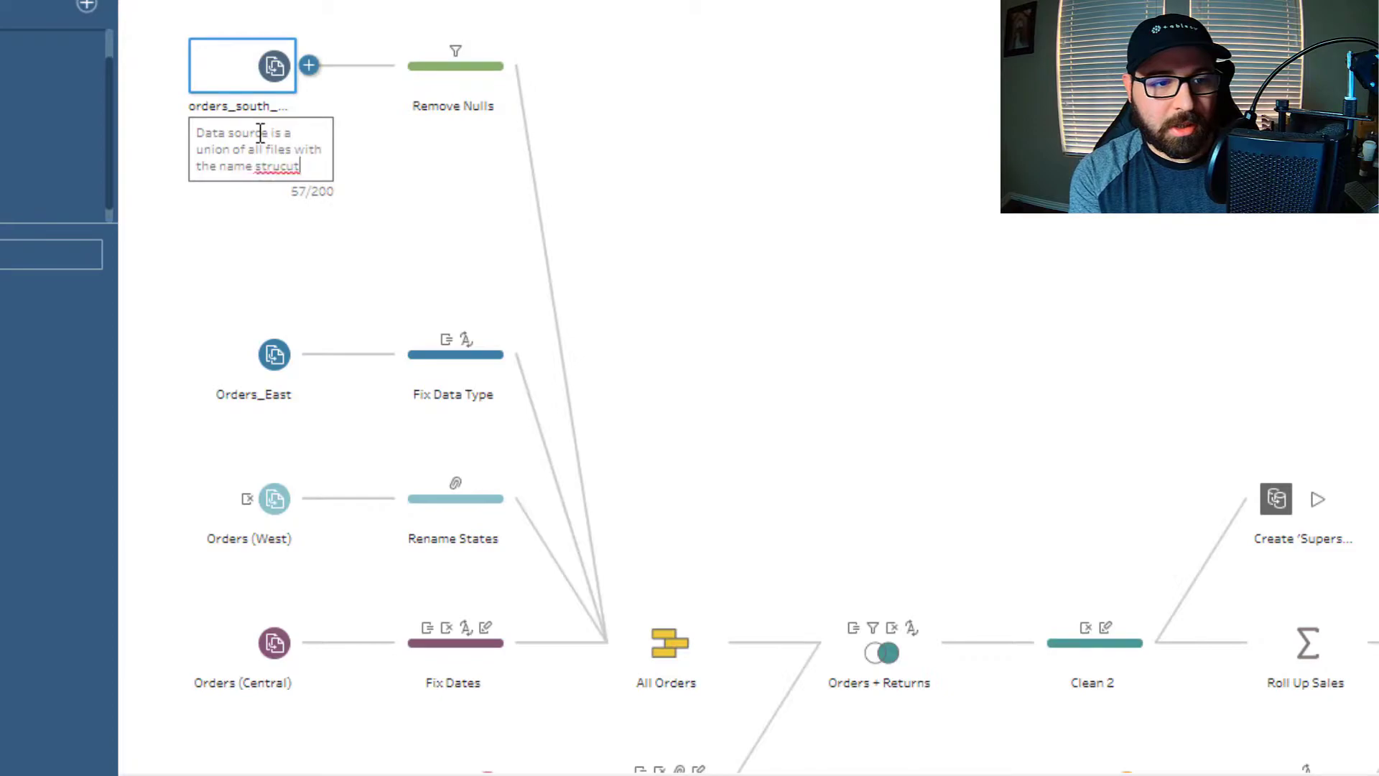
key(BackSpace)
text(ture:)
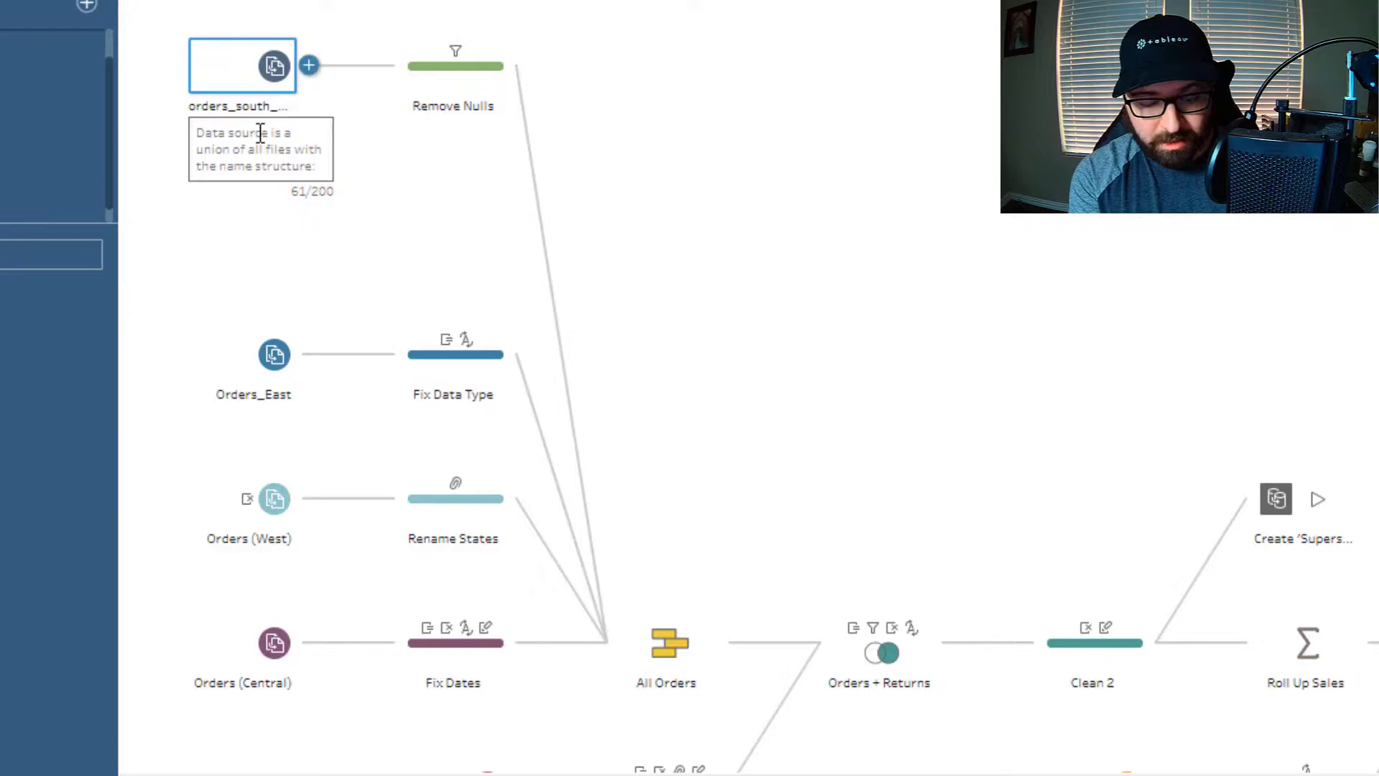
text( orders_sout)
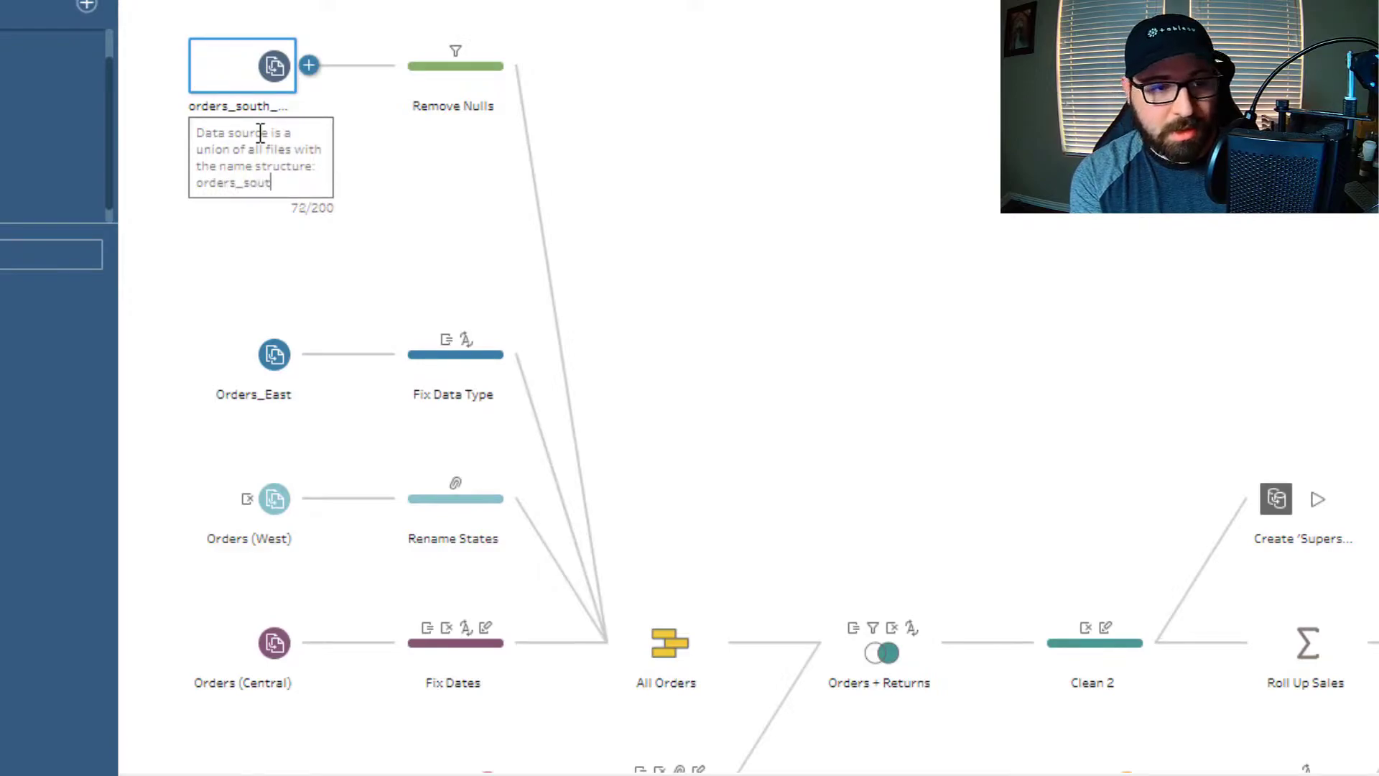
text(h_)
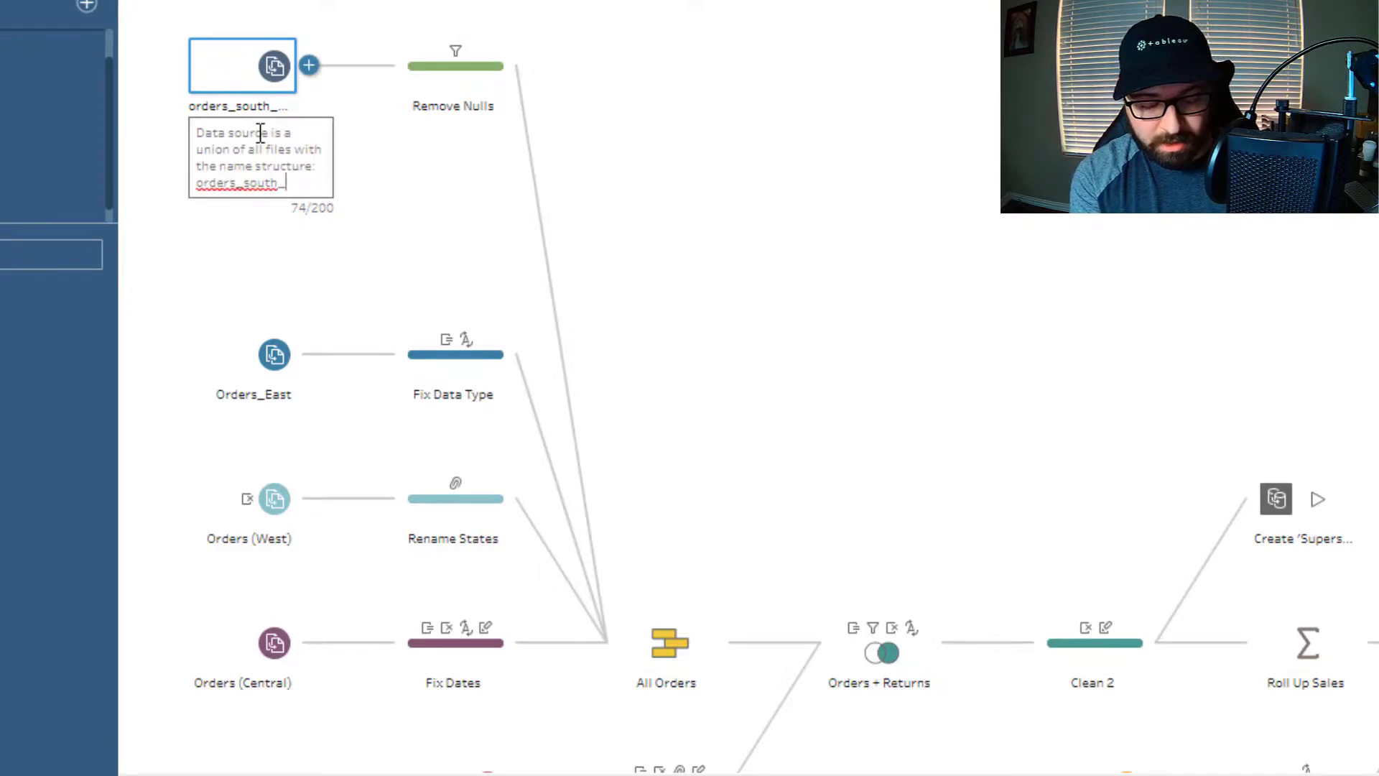
text({)
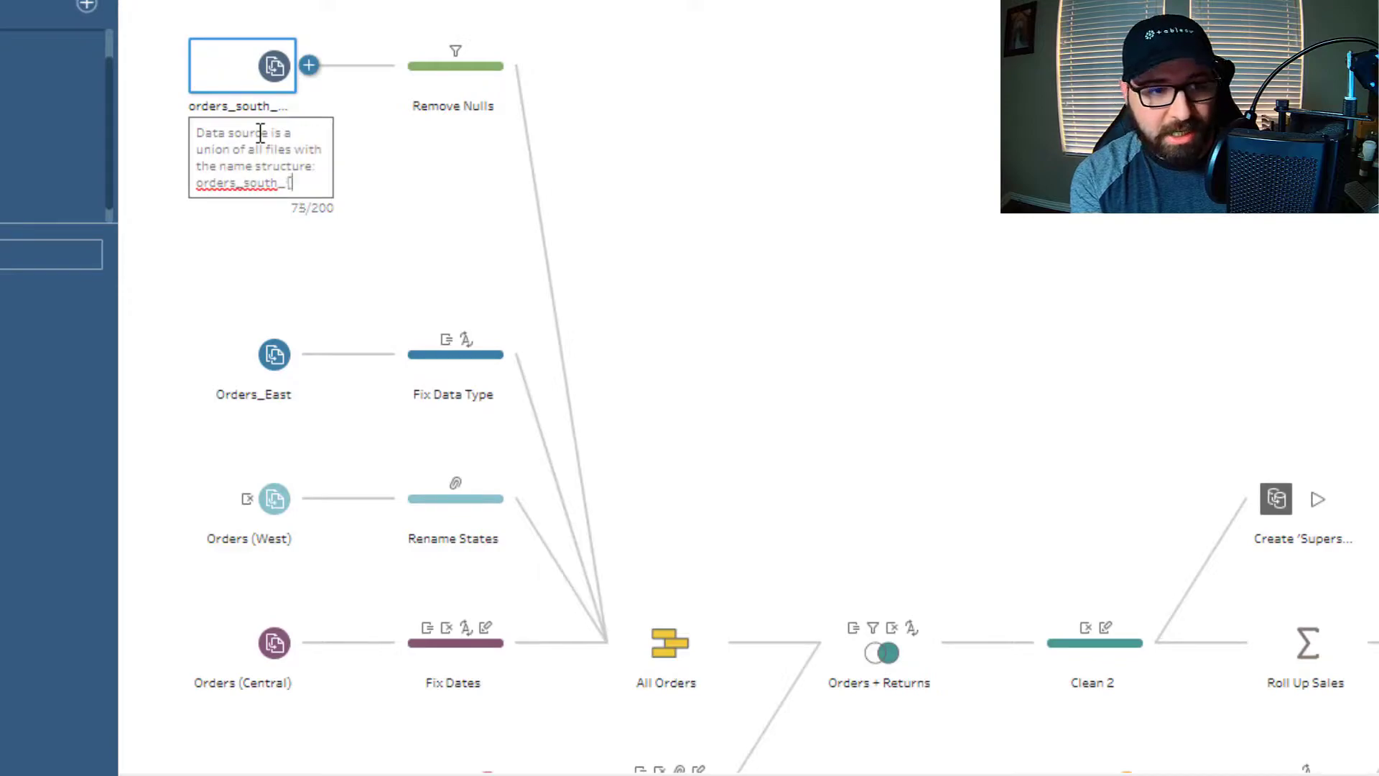
text(year}.)
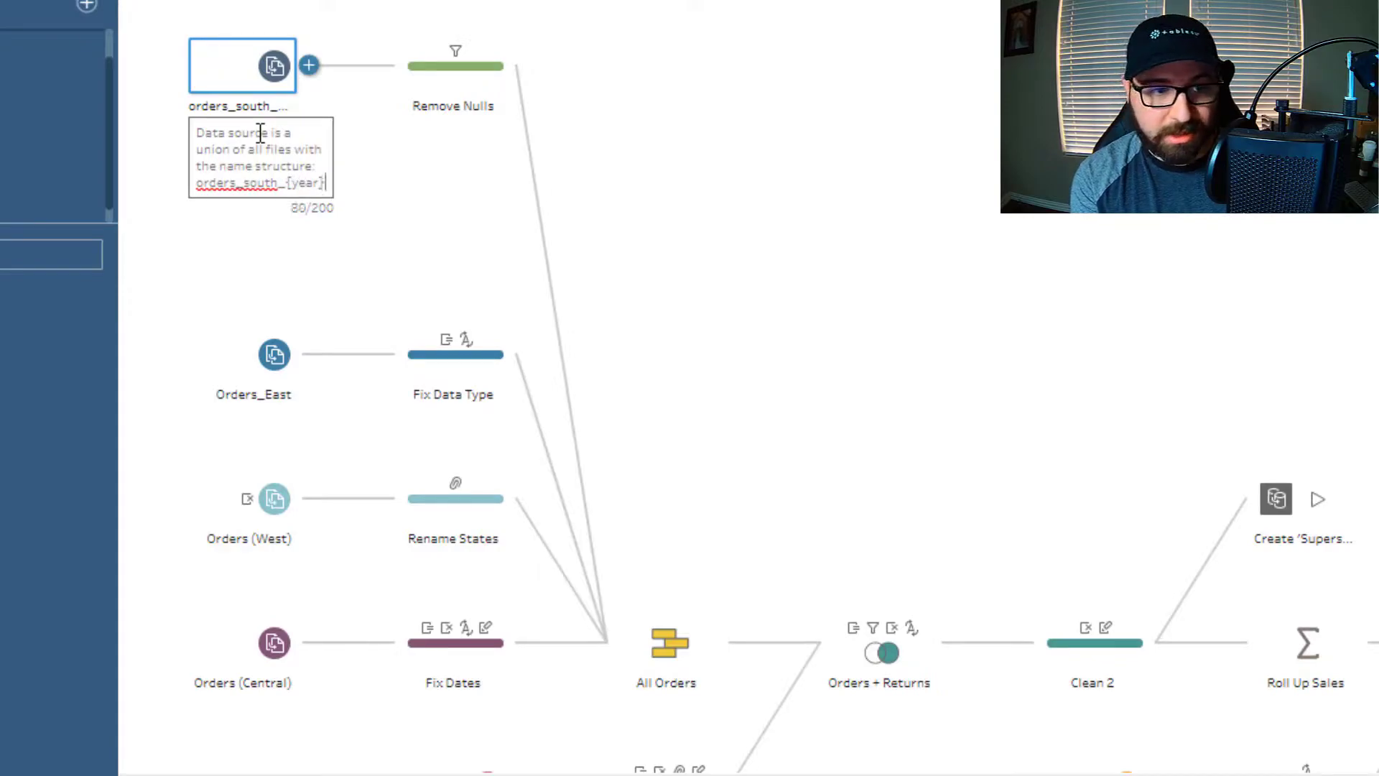
text(csv. Refre)
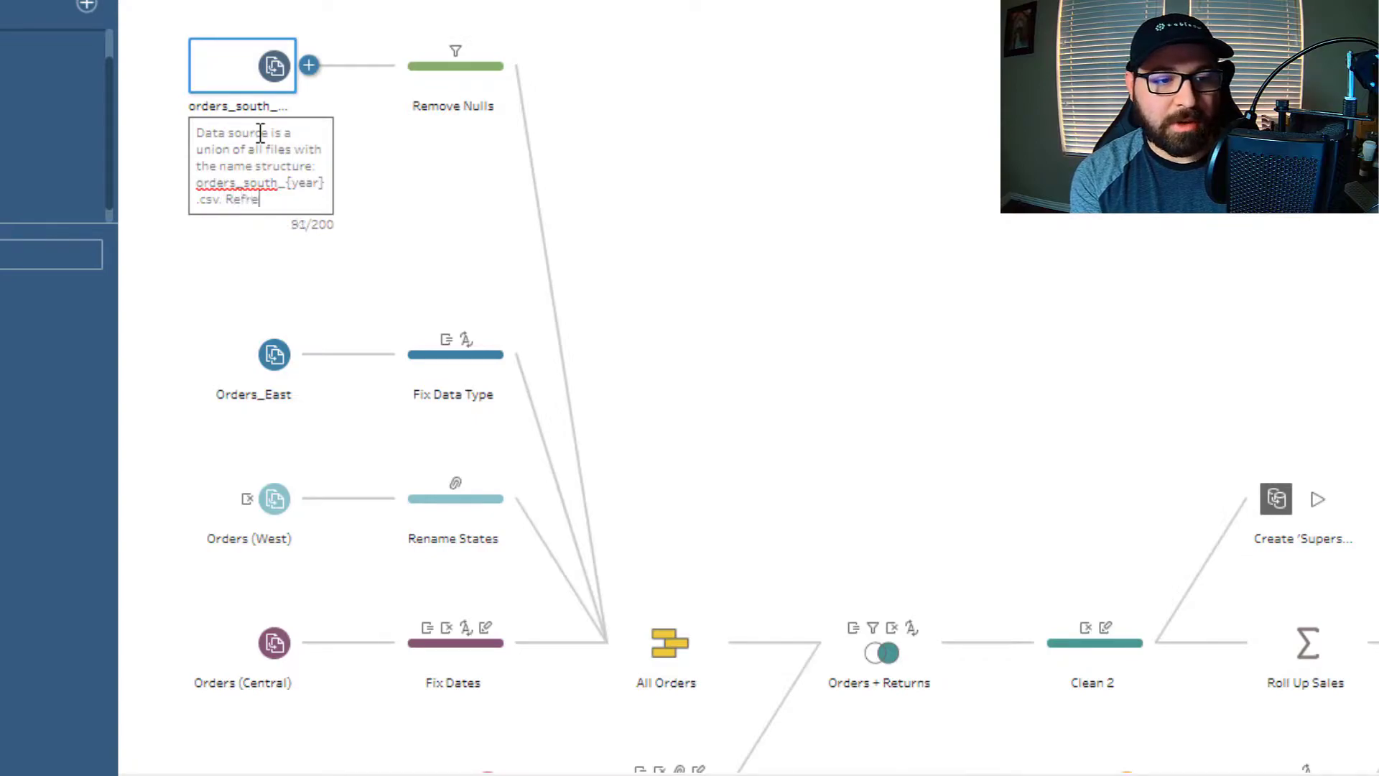
text(shed ann)
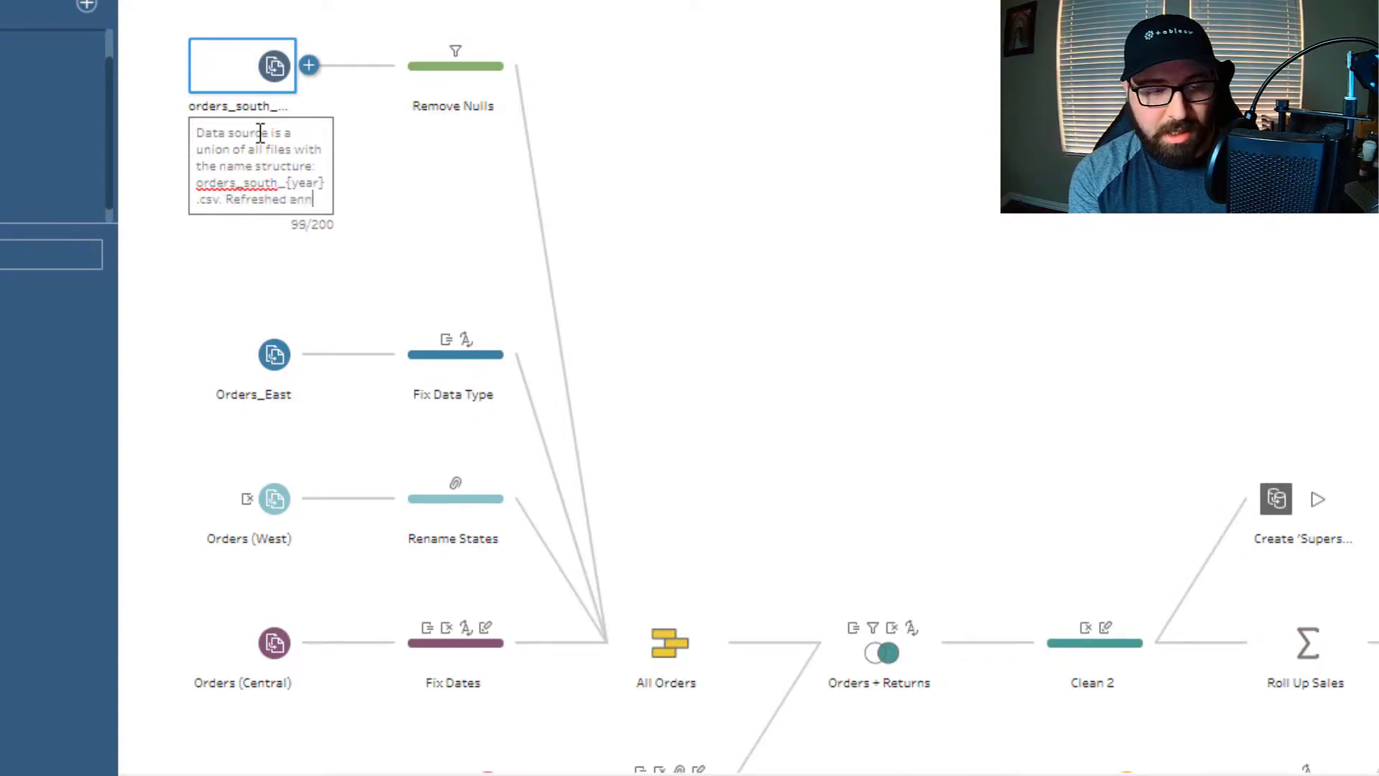
text(ually)
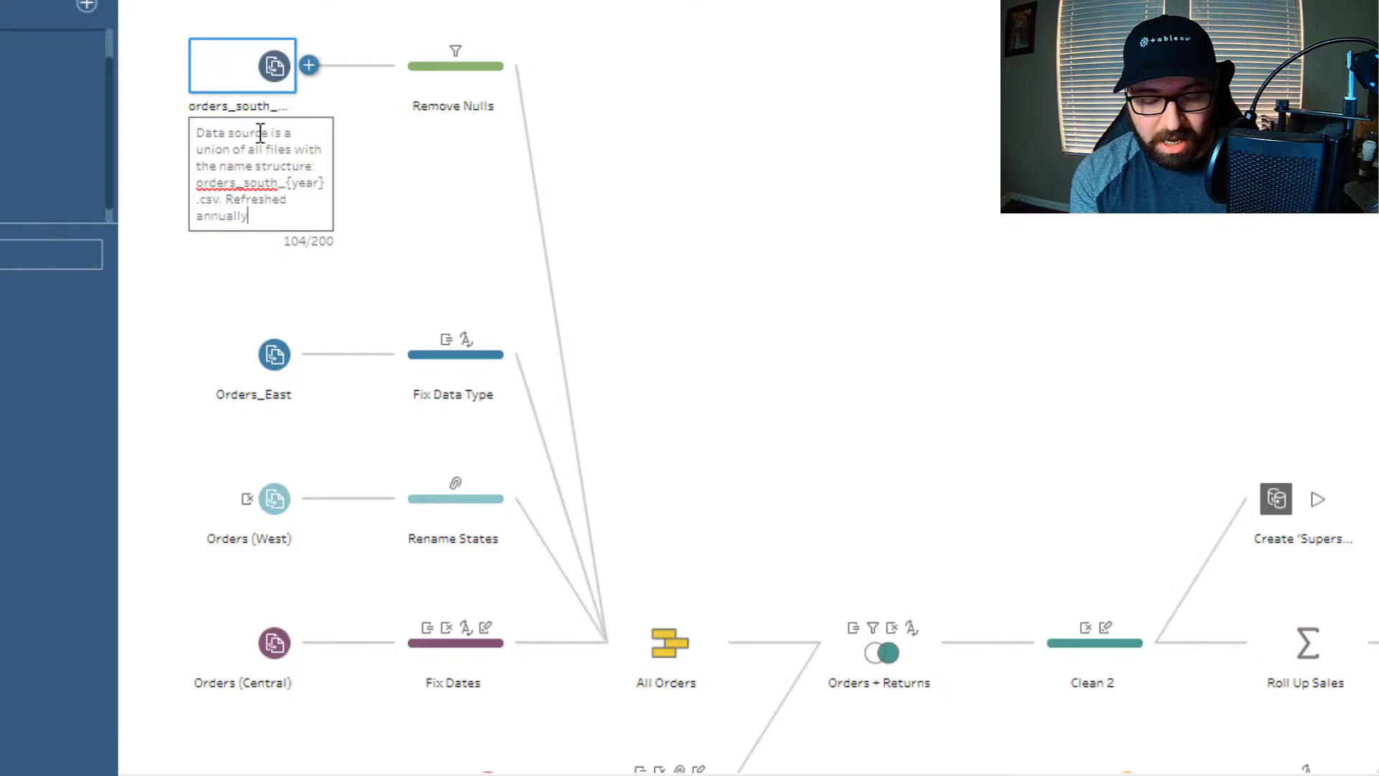
text(.)
click(423, 216)
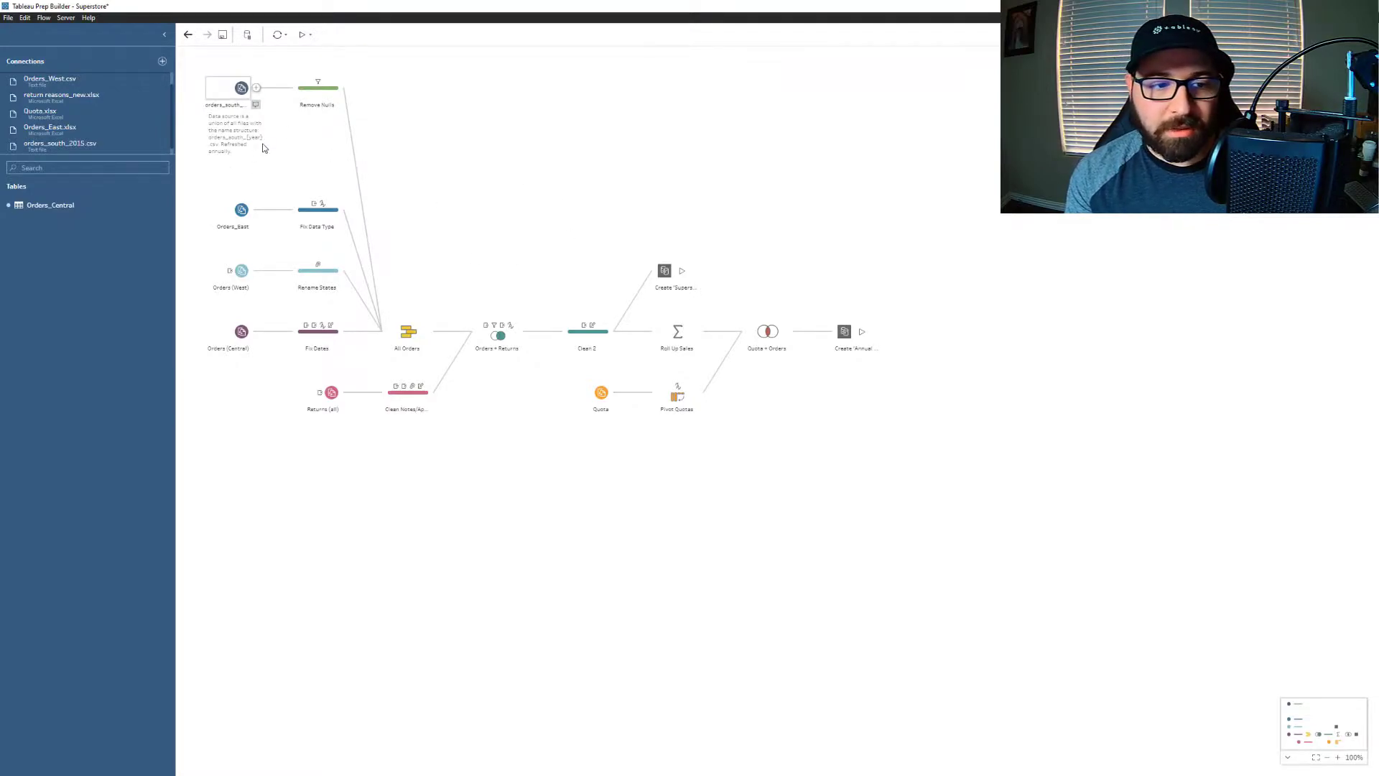
- Inspect the Remove Nulls step's filter change that removes null Order ID rows
click(330, 89)
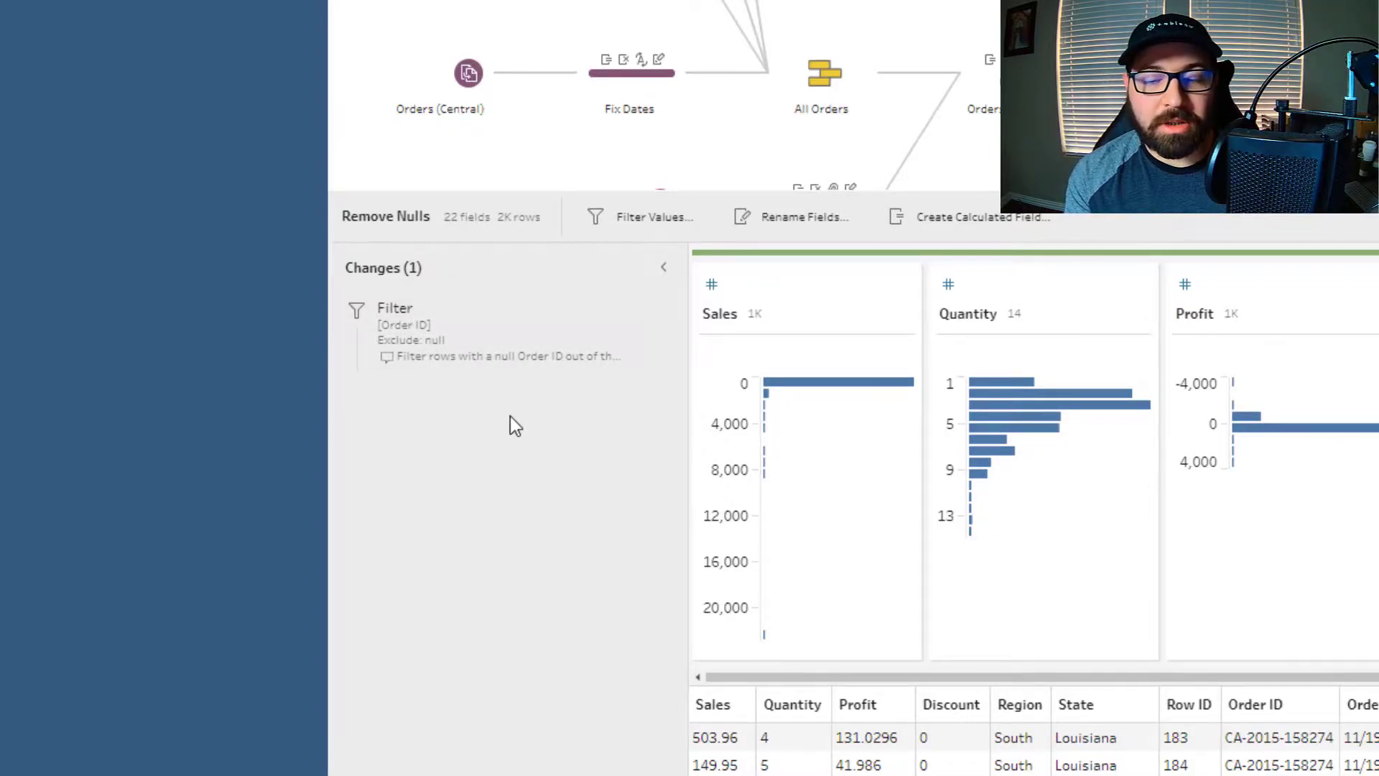
right_click(510, 361)
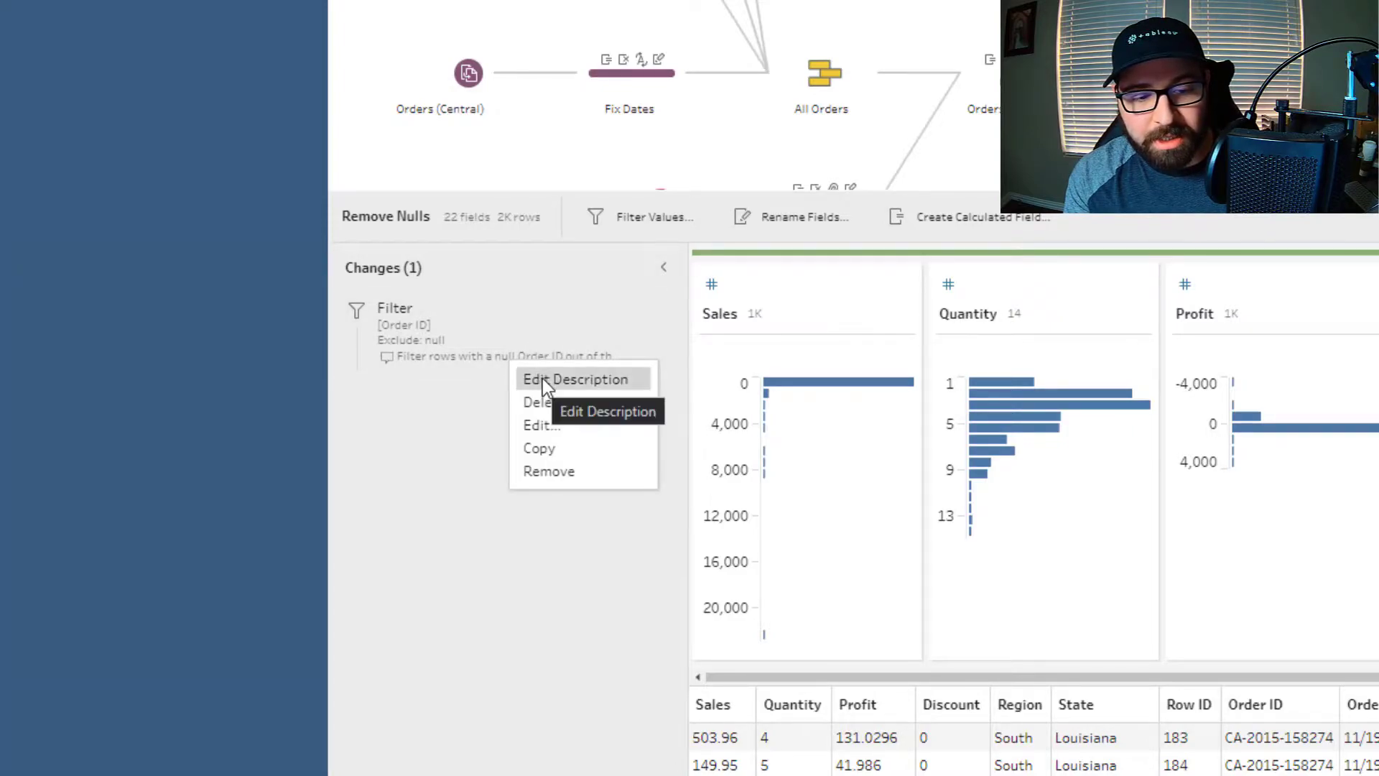
click(485, 335)
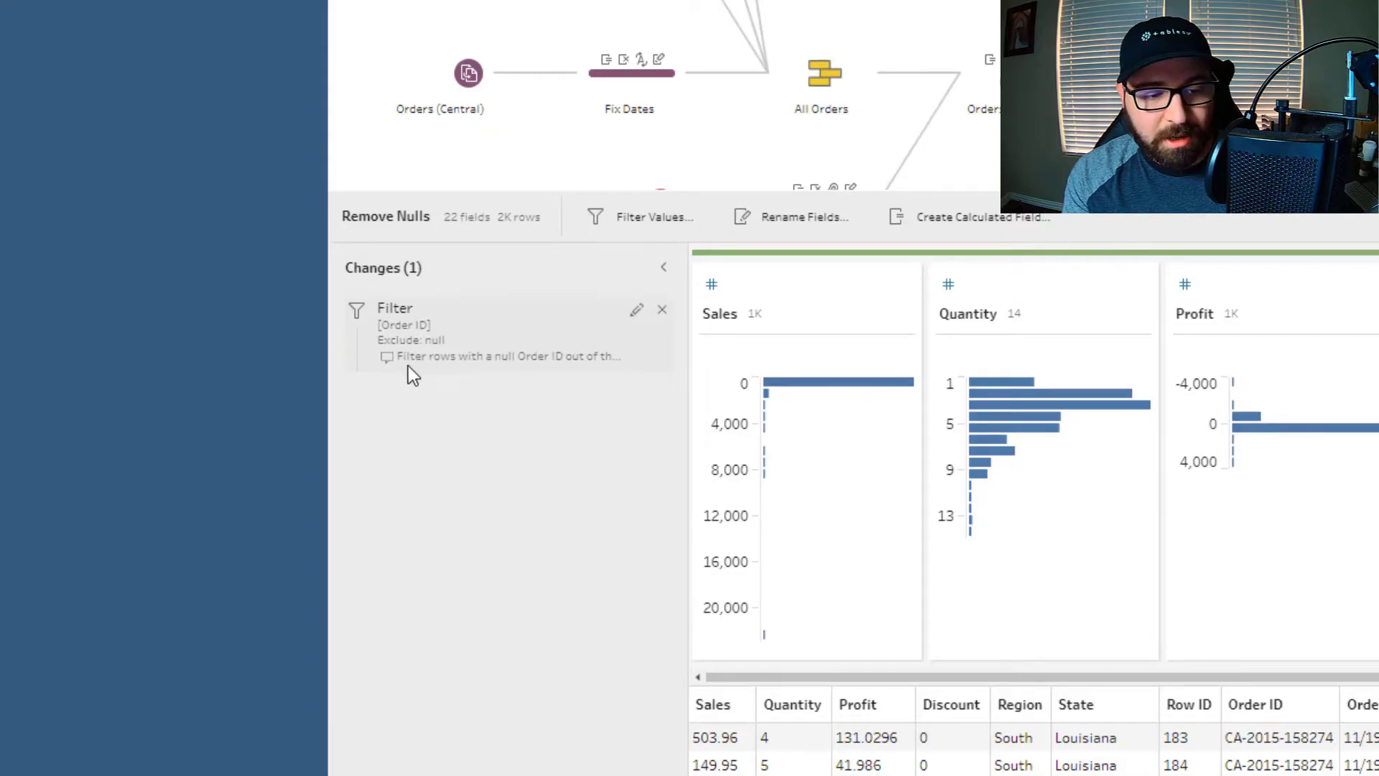
click(578, 360)
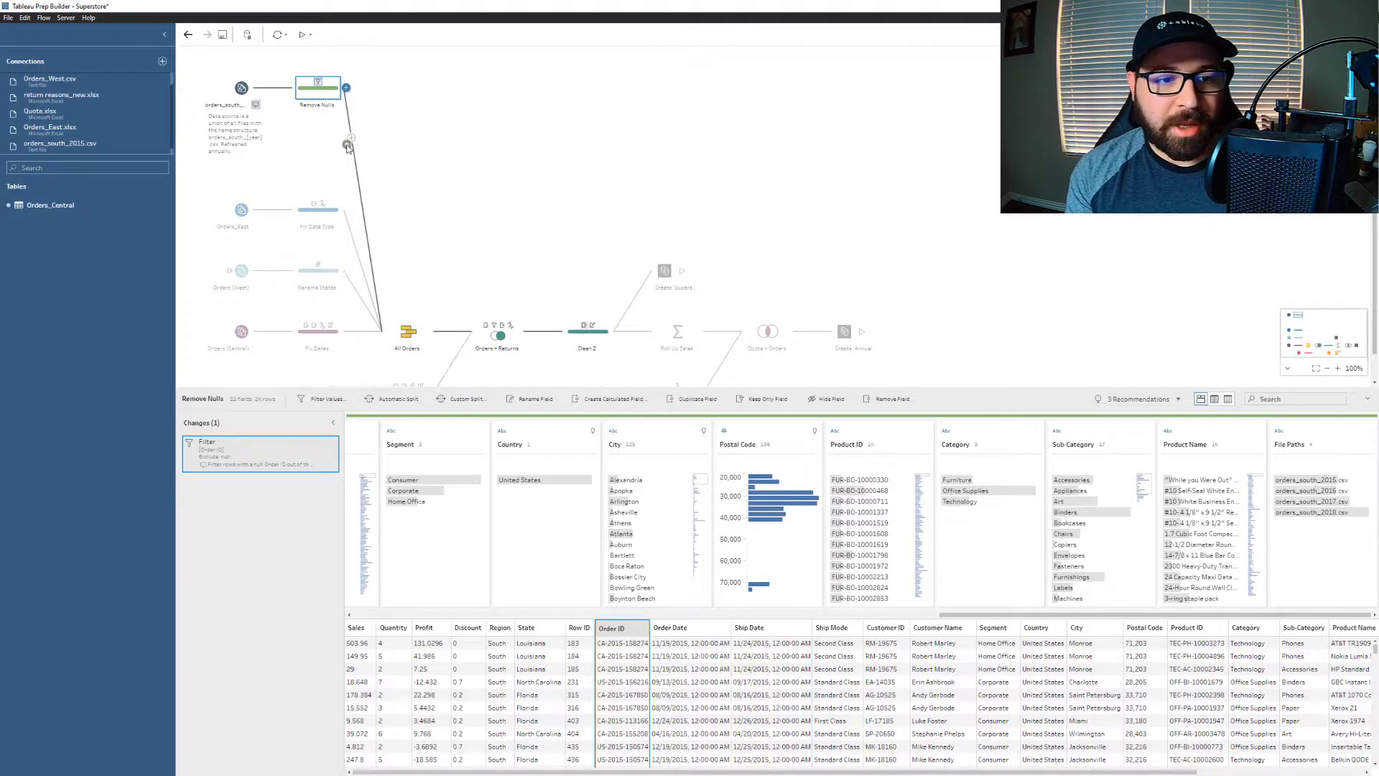
click(301, 129)
- Give Remove Nulls the description 'Filtering out any rows with a null [Order ID] field.'
click(318, 115)
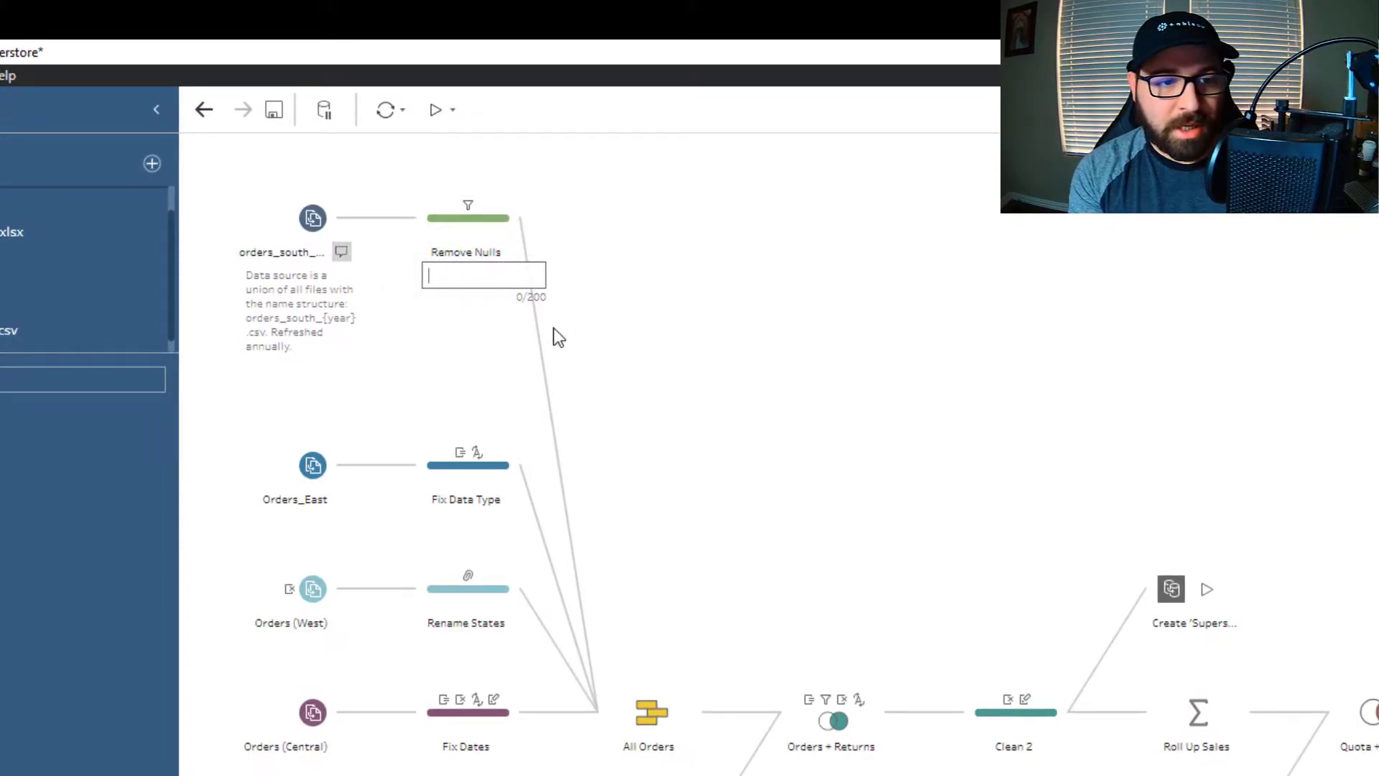
text(Filte)
key(BackSpace)
key(BackSpace)
key(BackSpace)
key(BackSpace)
key(BackSpace)
text(F)
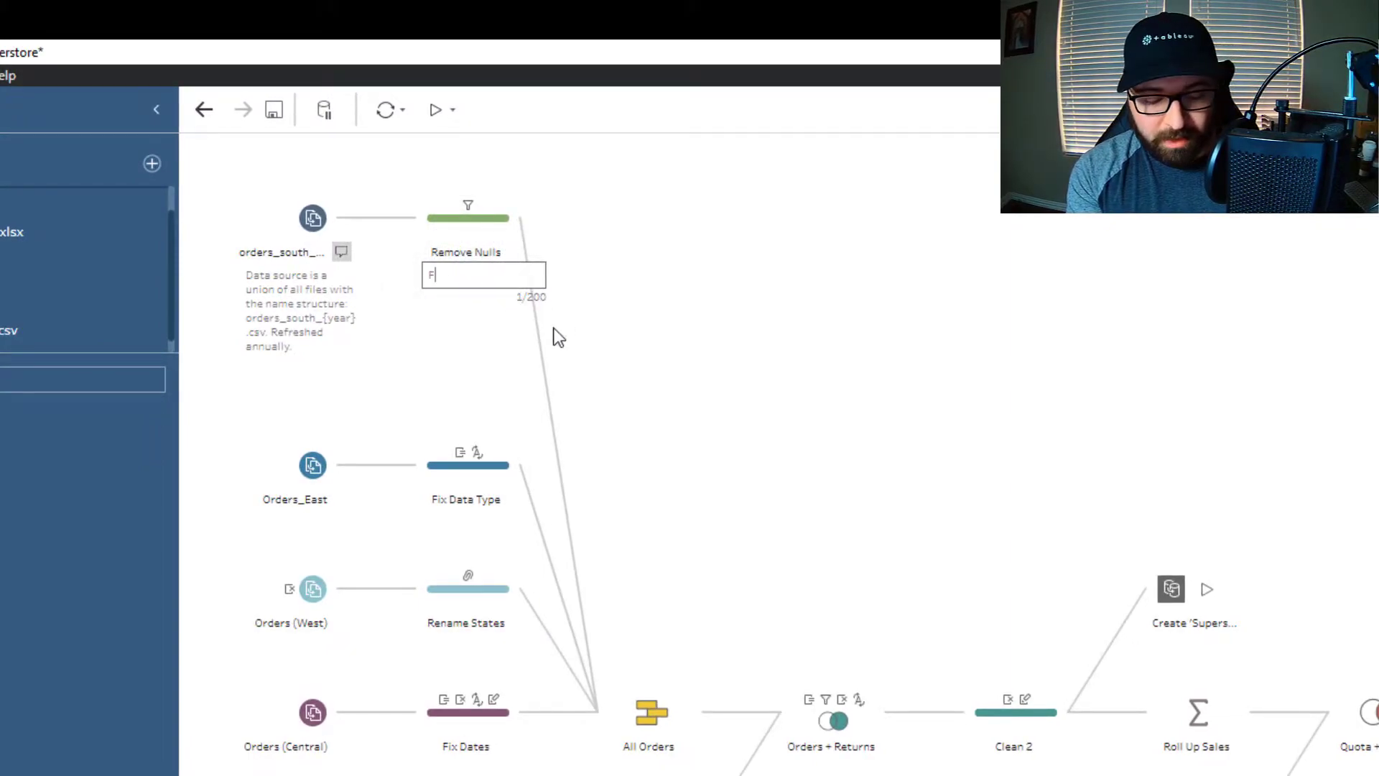
text(iltering out an)
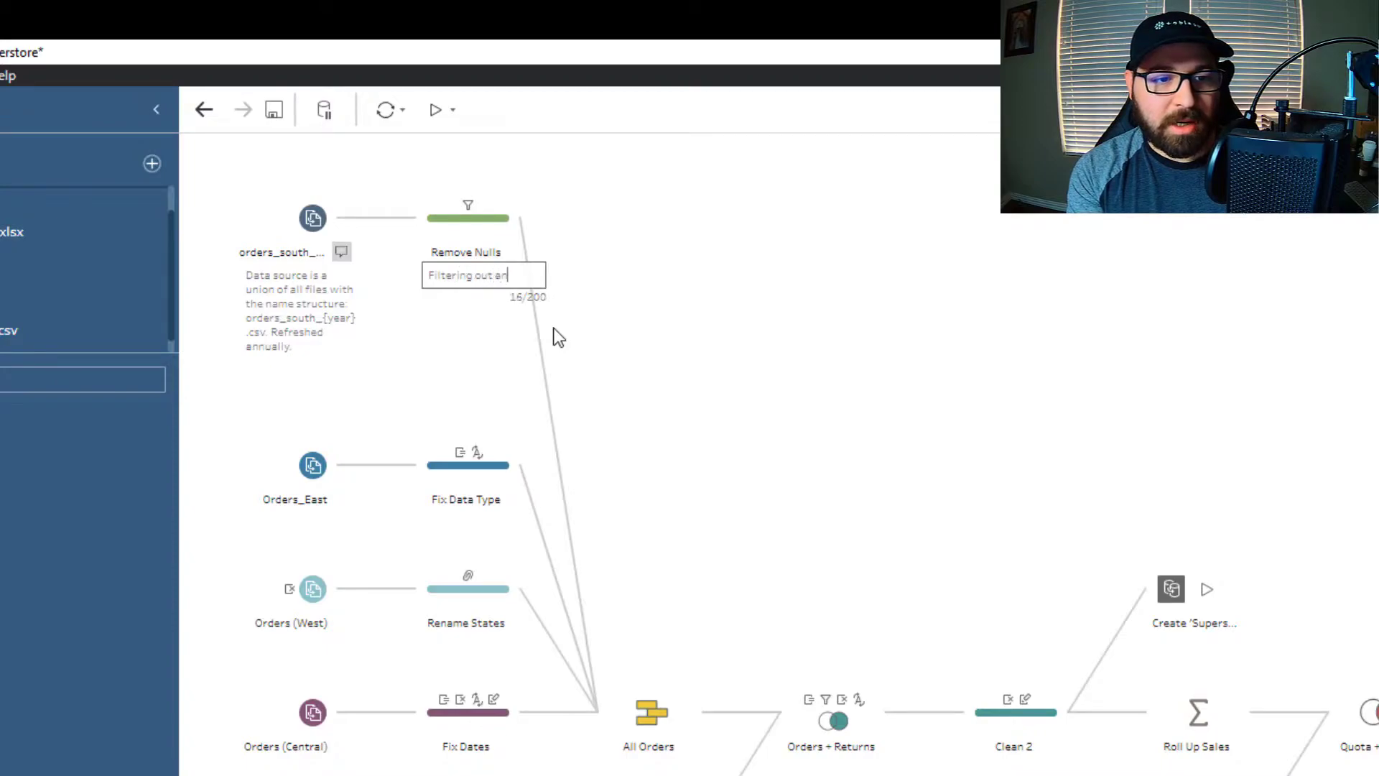
text(y rows with)
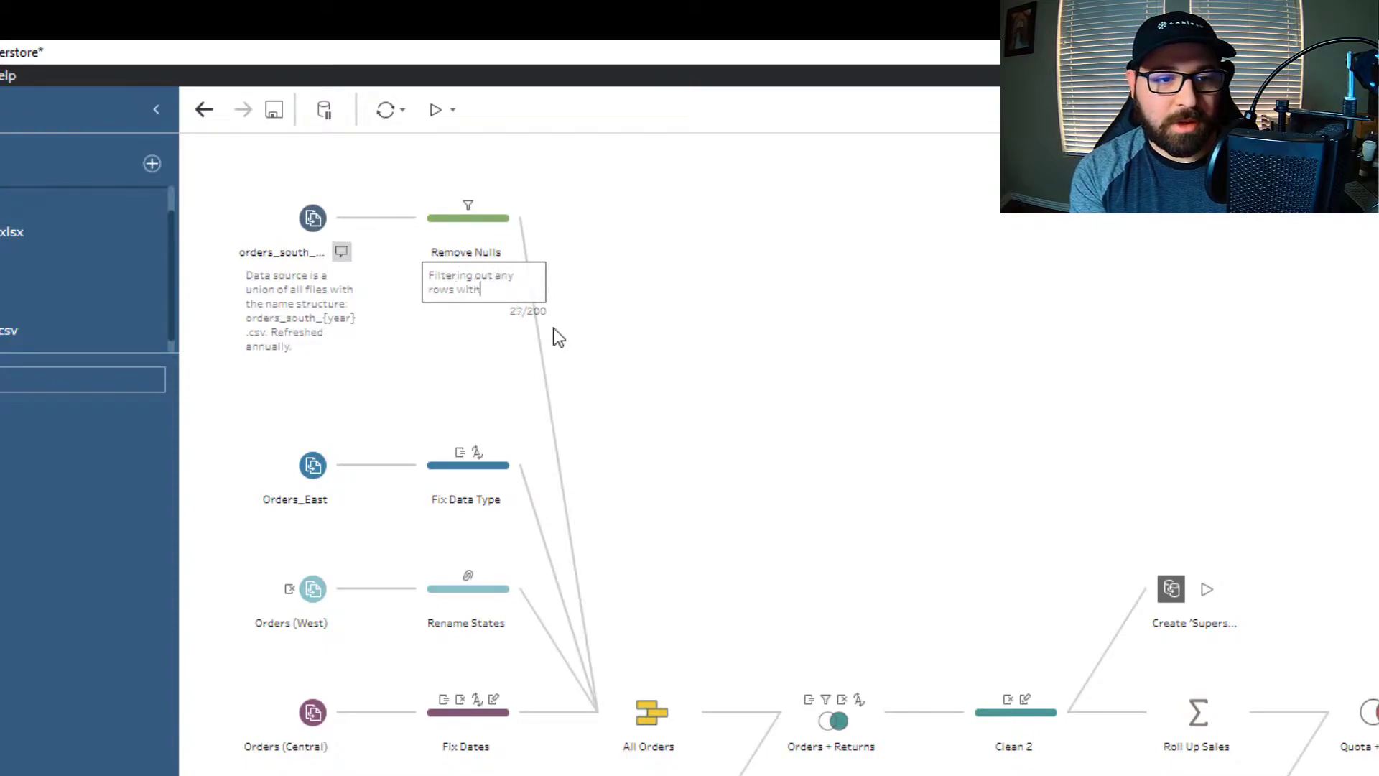
text( a null [Order ID)
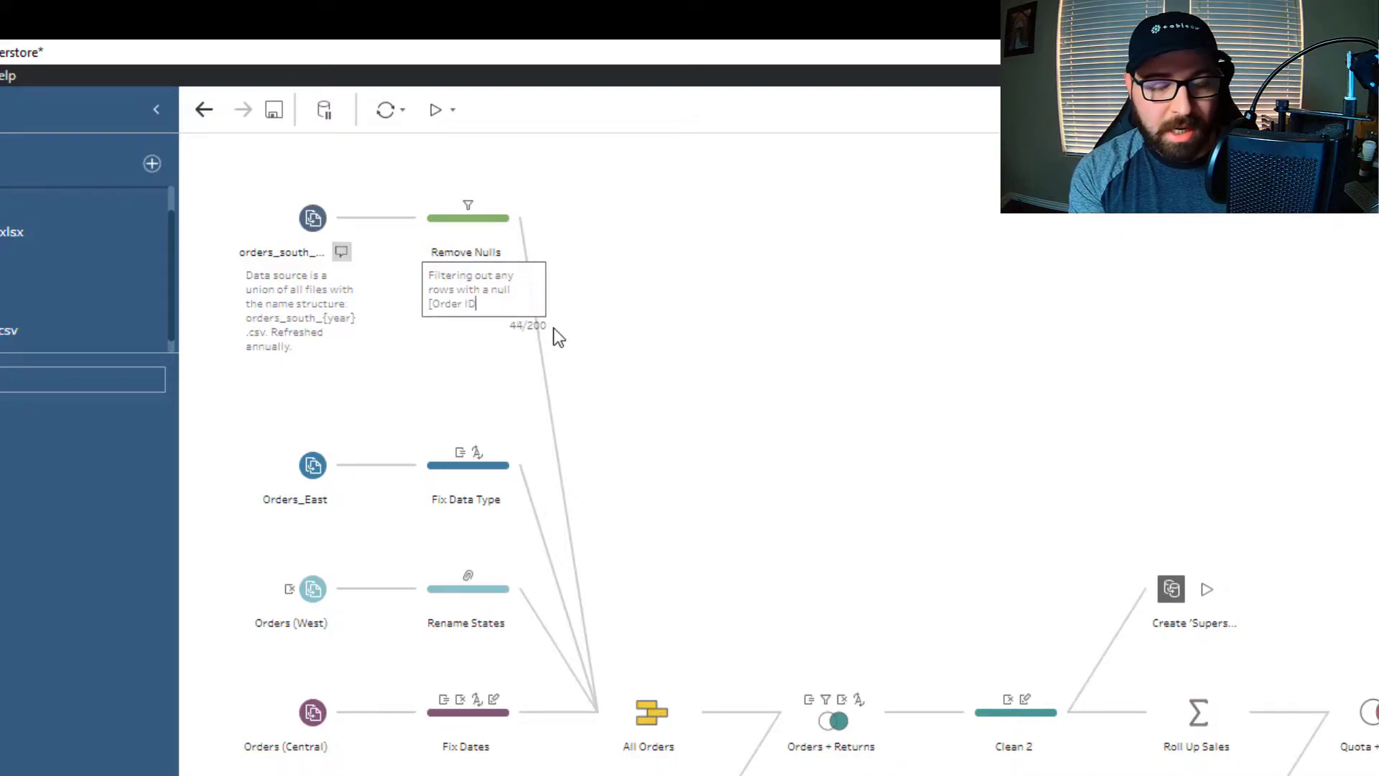
text(] field)
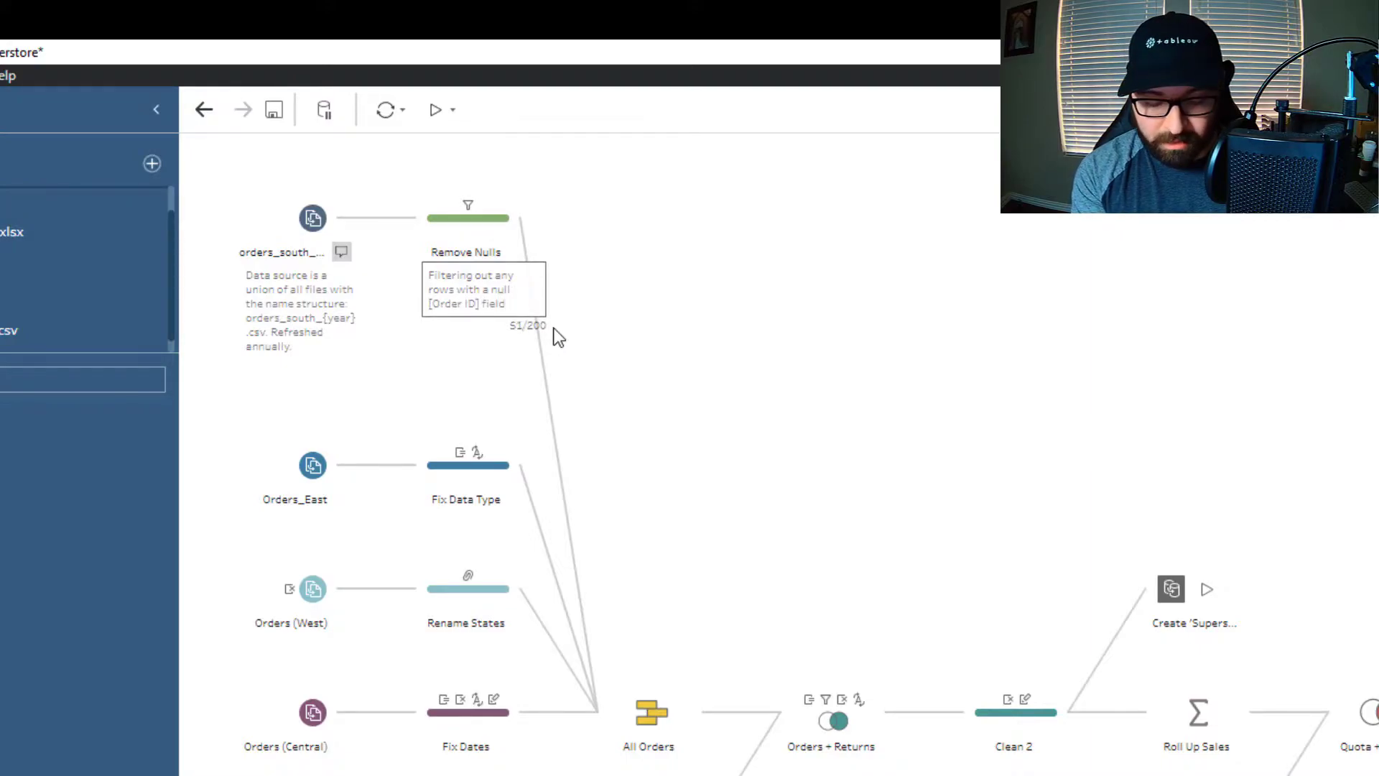
text(.)
click(587, 365)
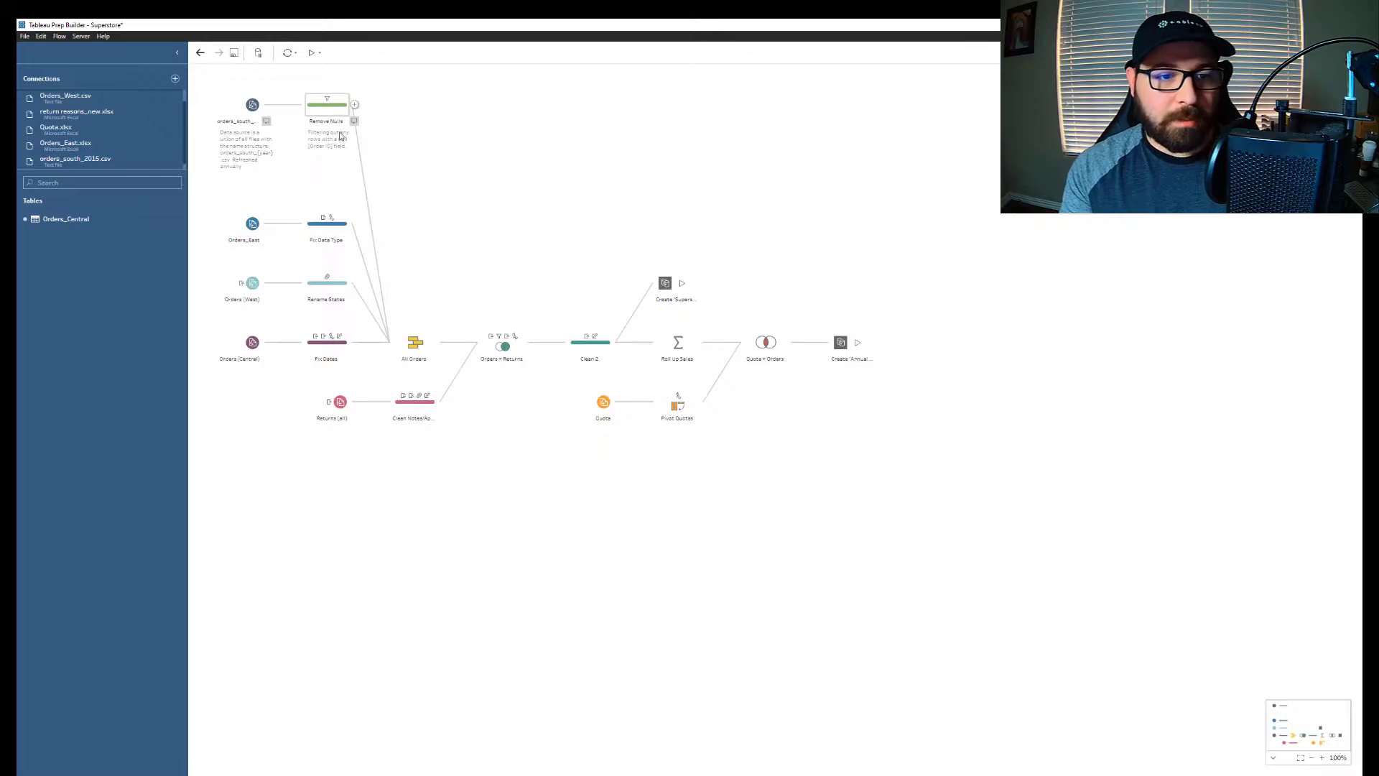
click(392, 148)
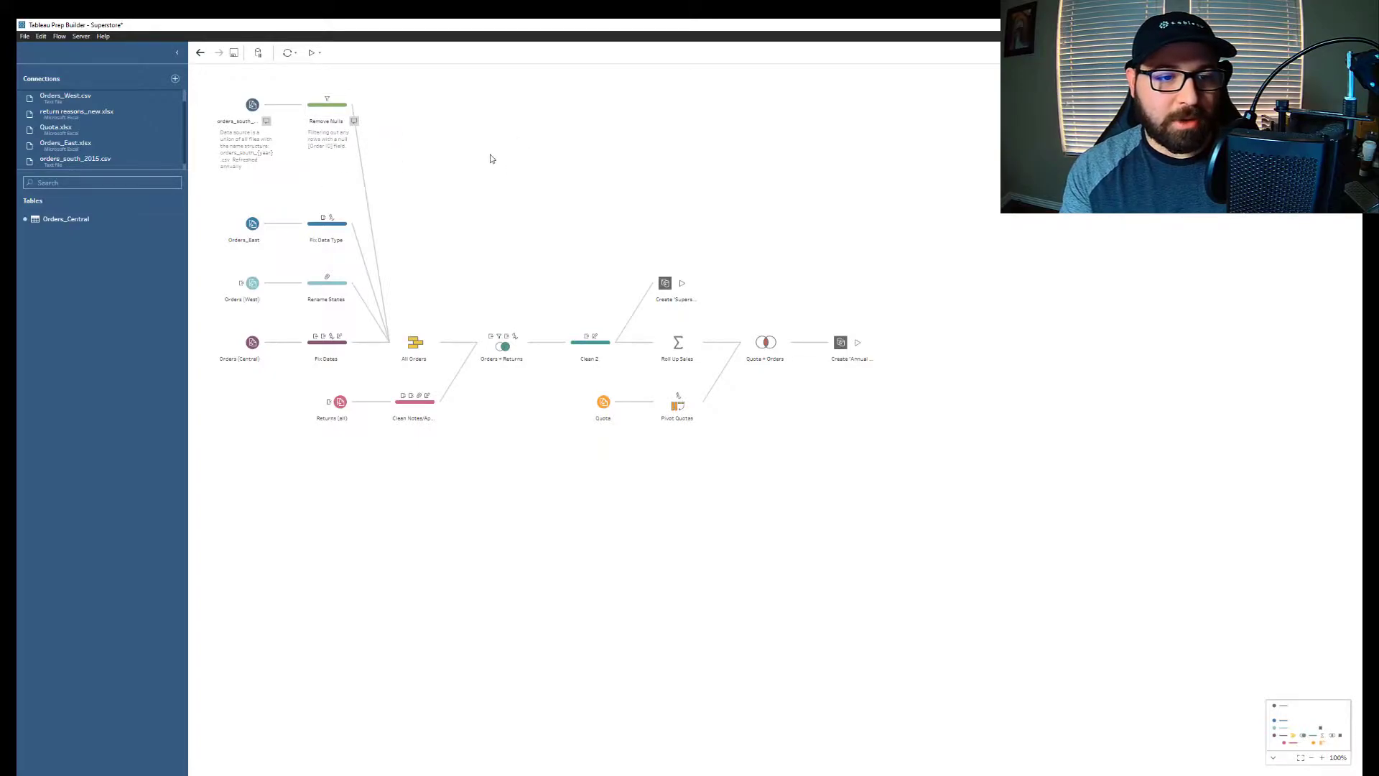
- Describe Orders_East as 'Data source is the Orders_East file. Refreshed Annually'
click(253, 224)
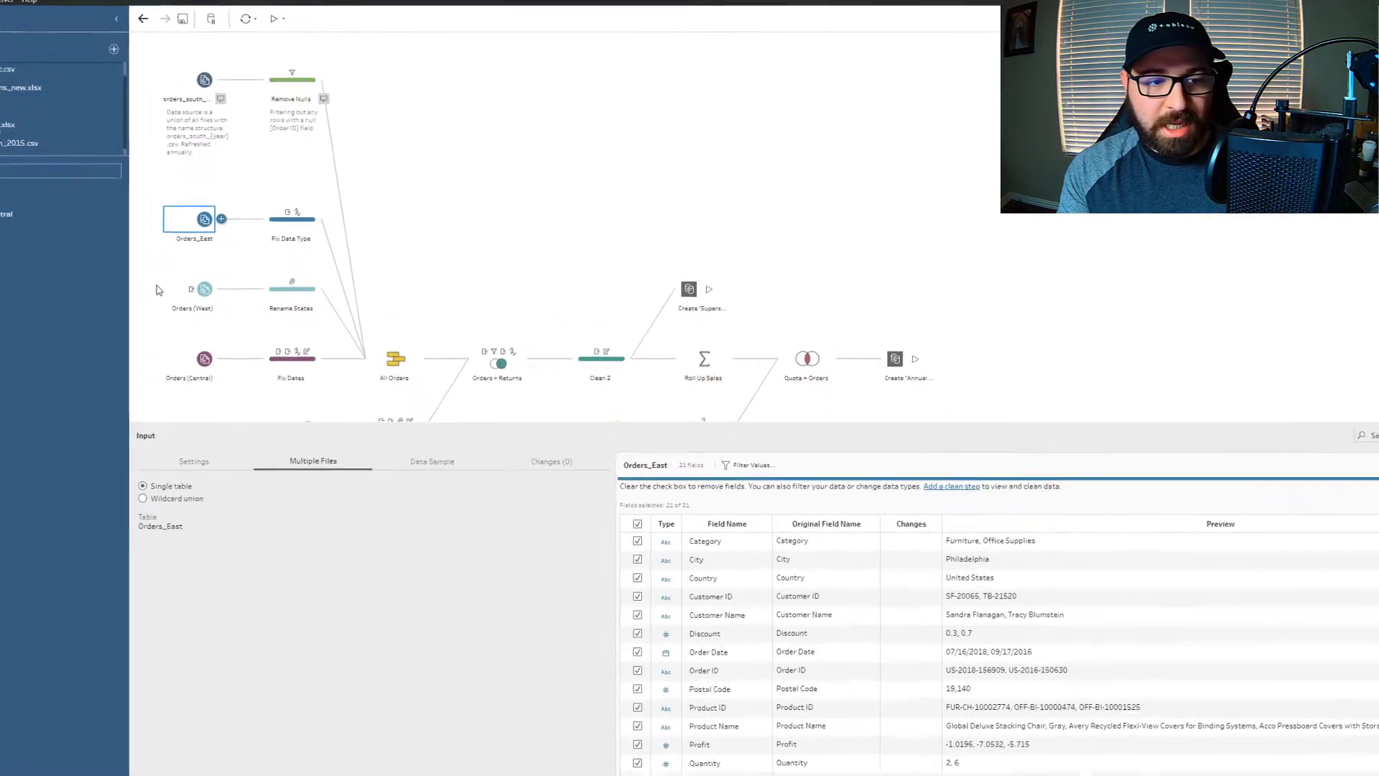
click(190, 251)
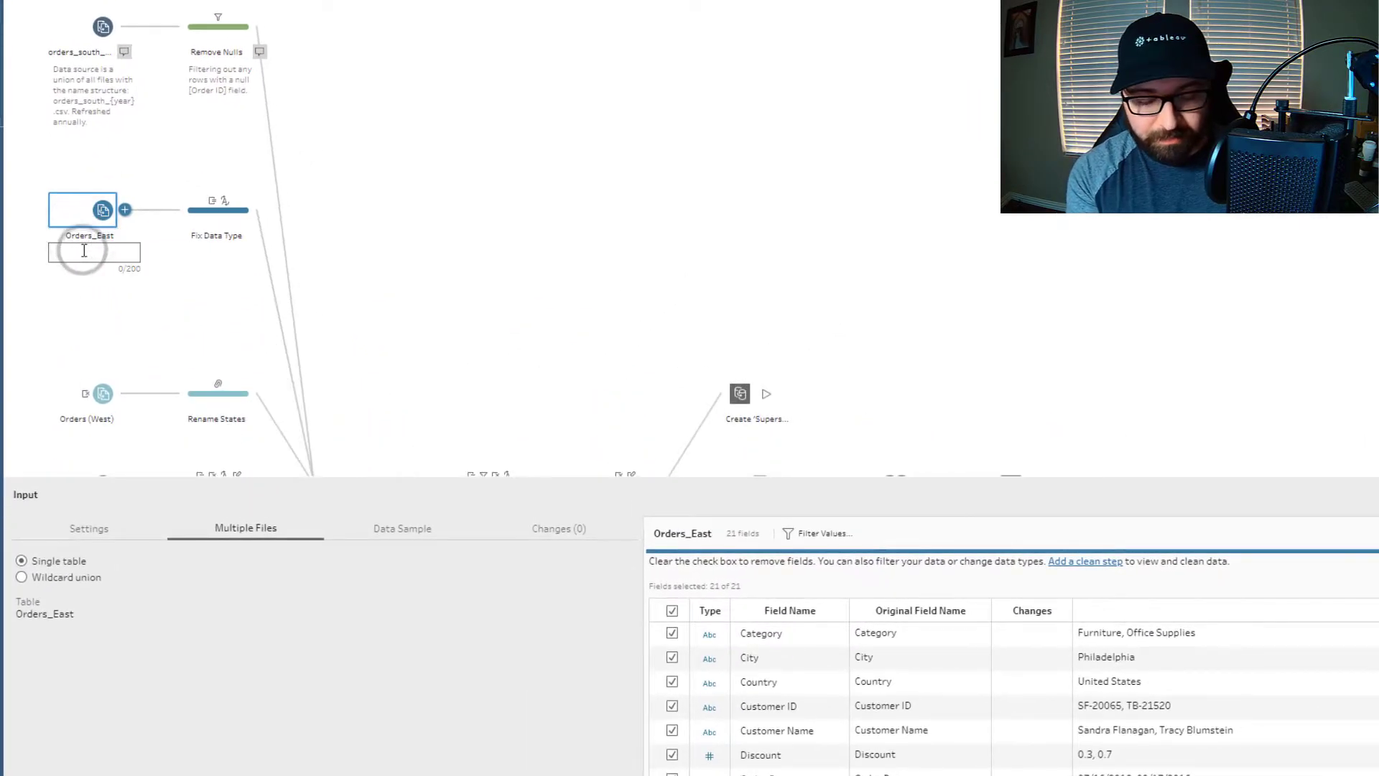
text(Data s)
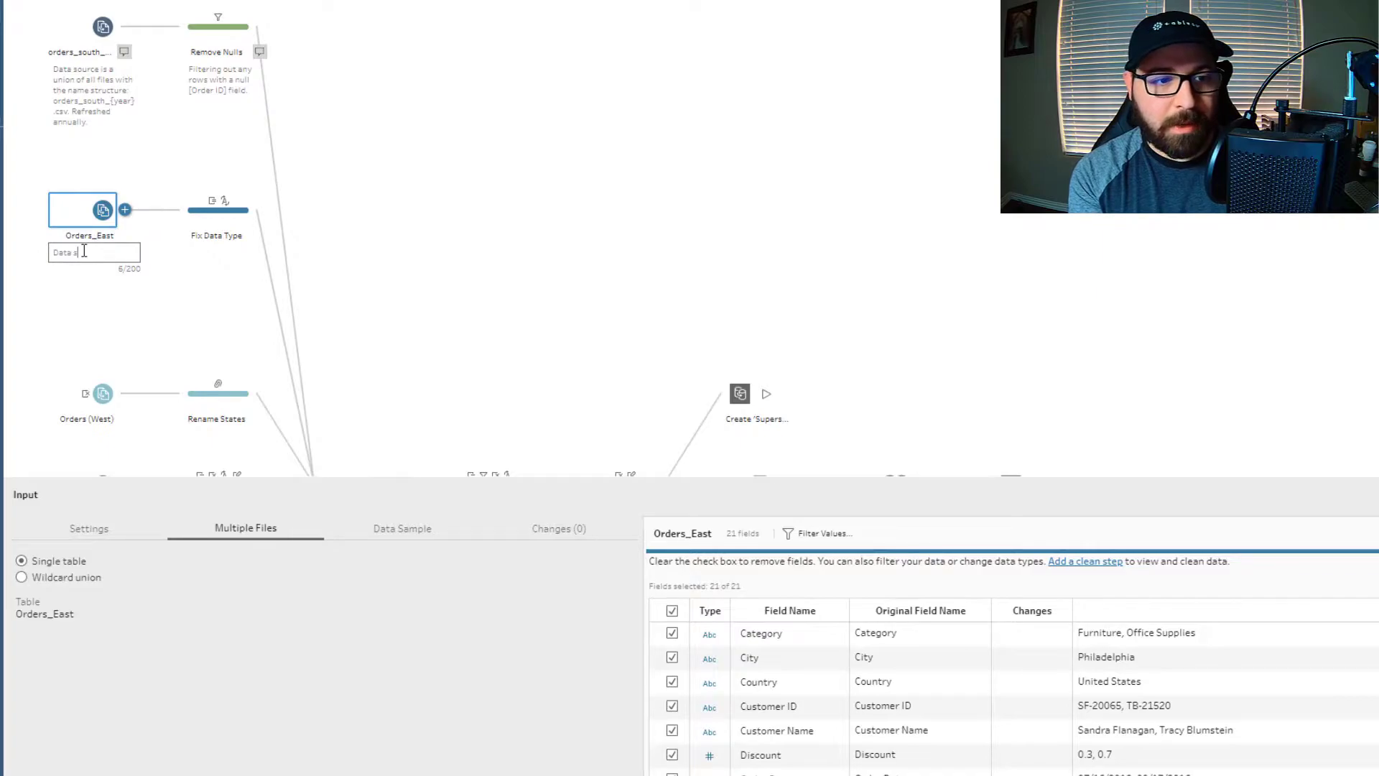
text(ource is th)
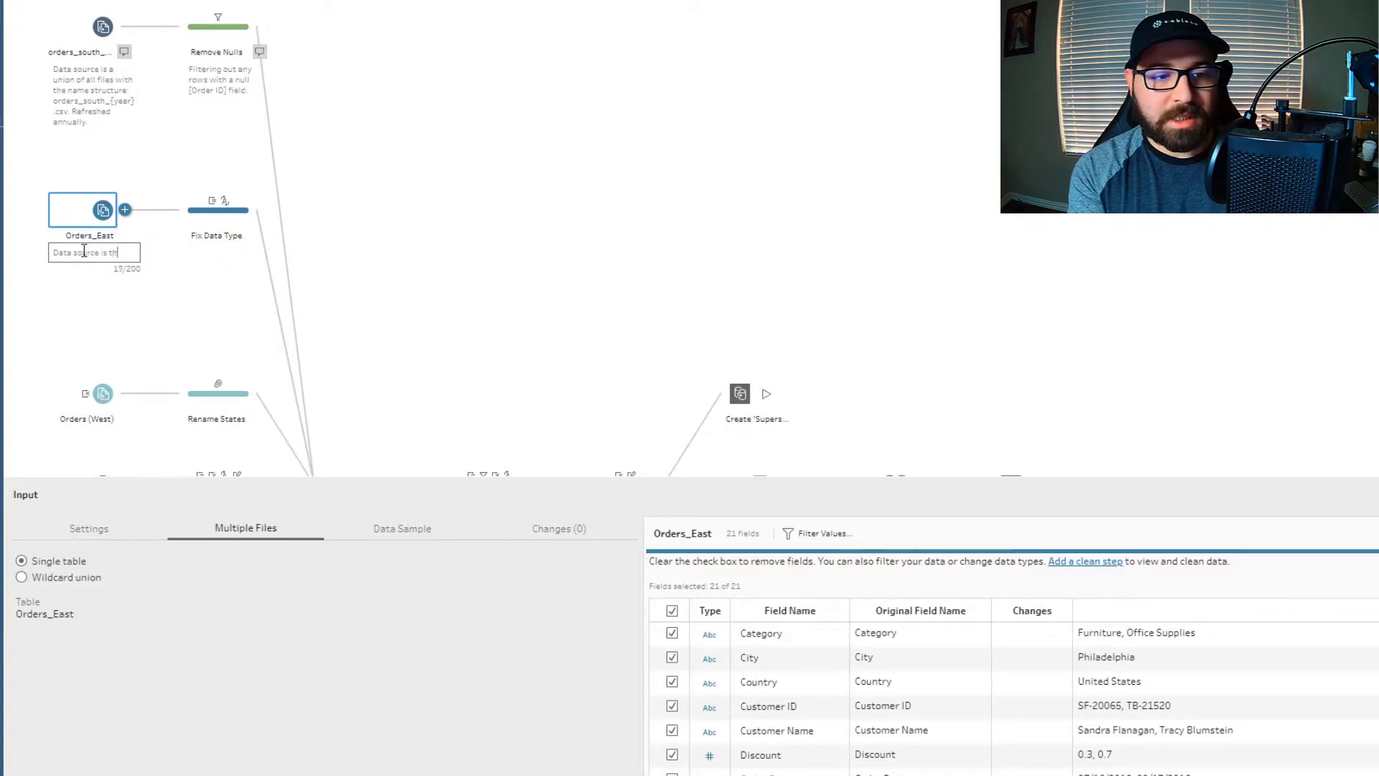
text(e Orde)
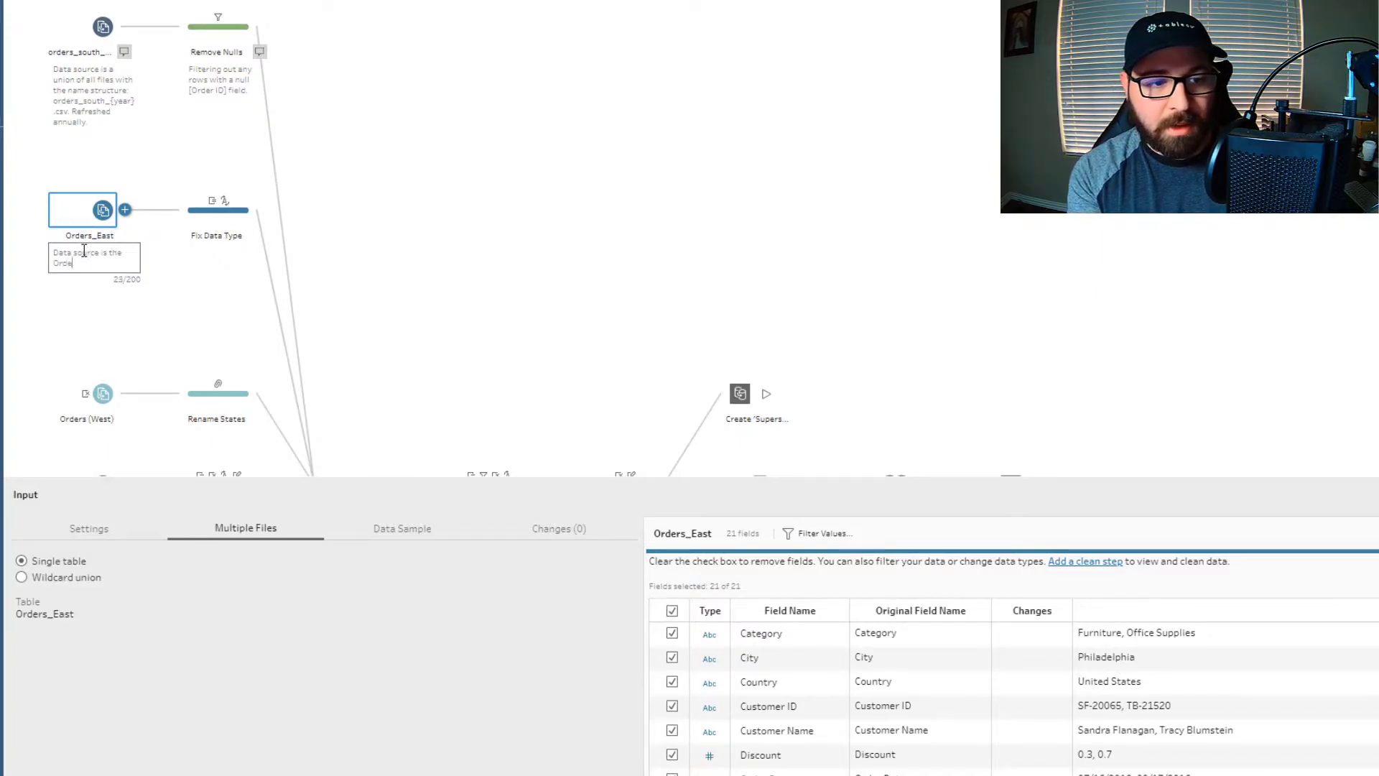
text(rs_Eas)
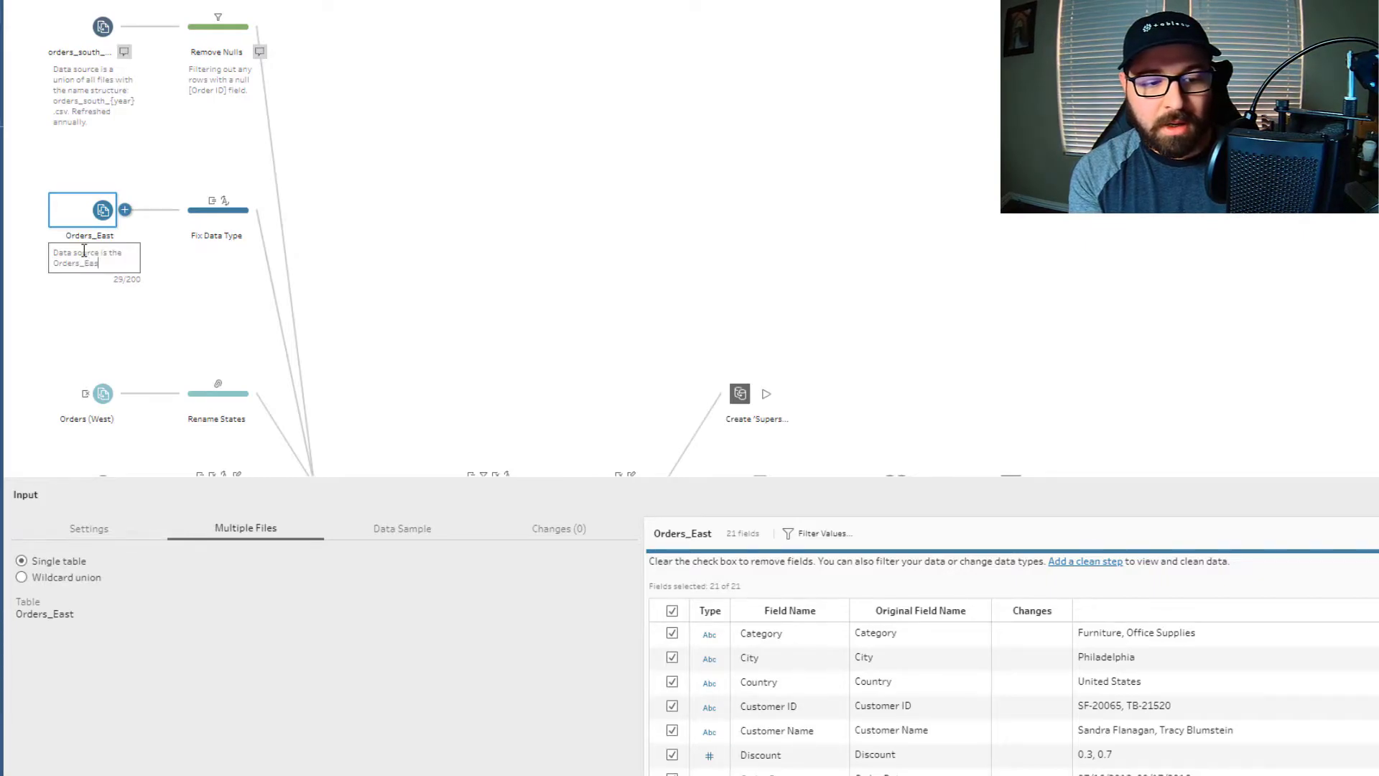
text(t )
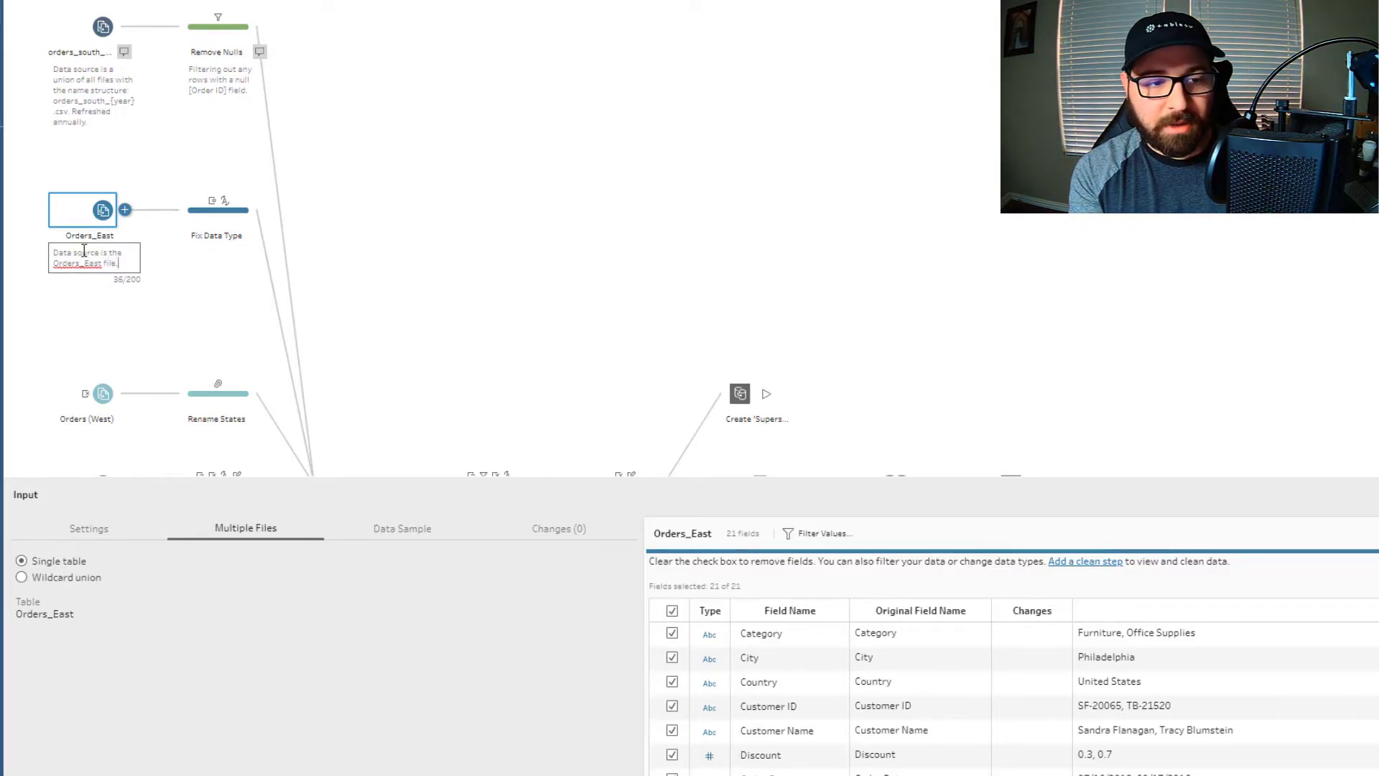
text(file. Refreshe)
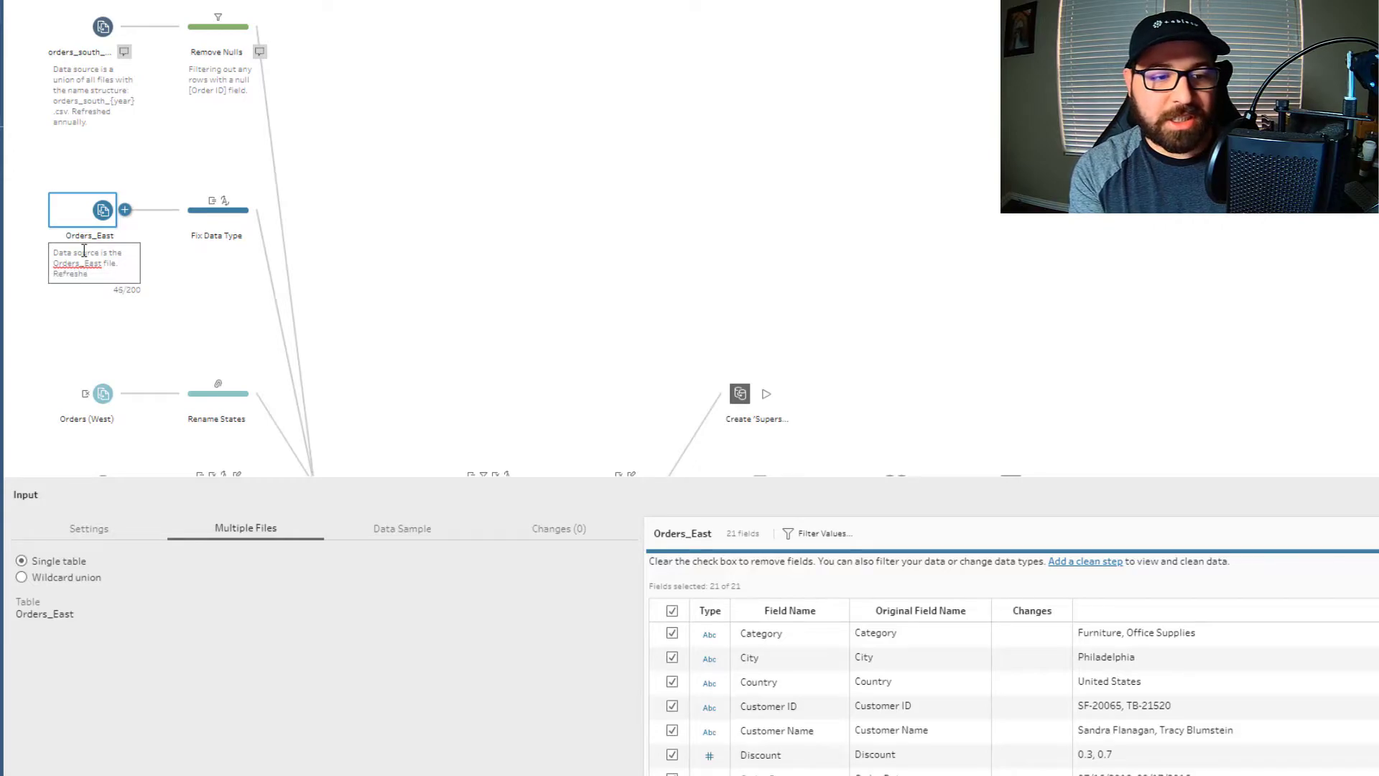
key(BackSpace)
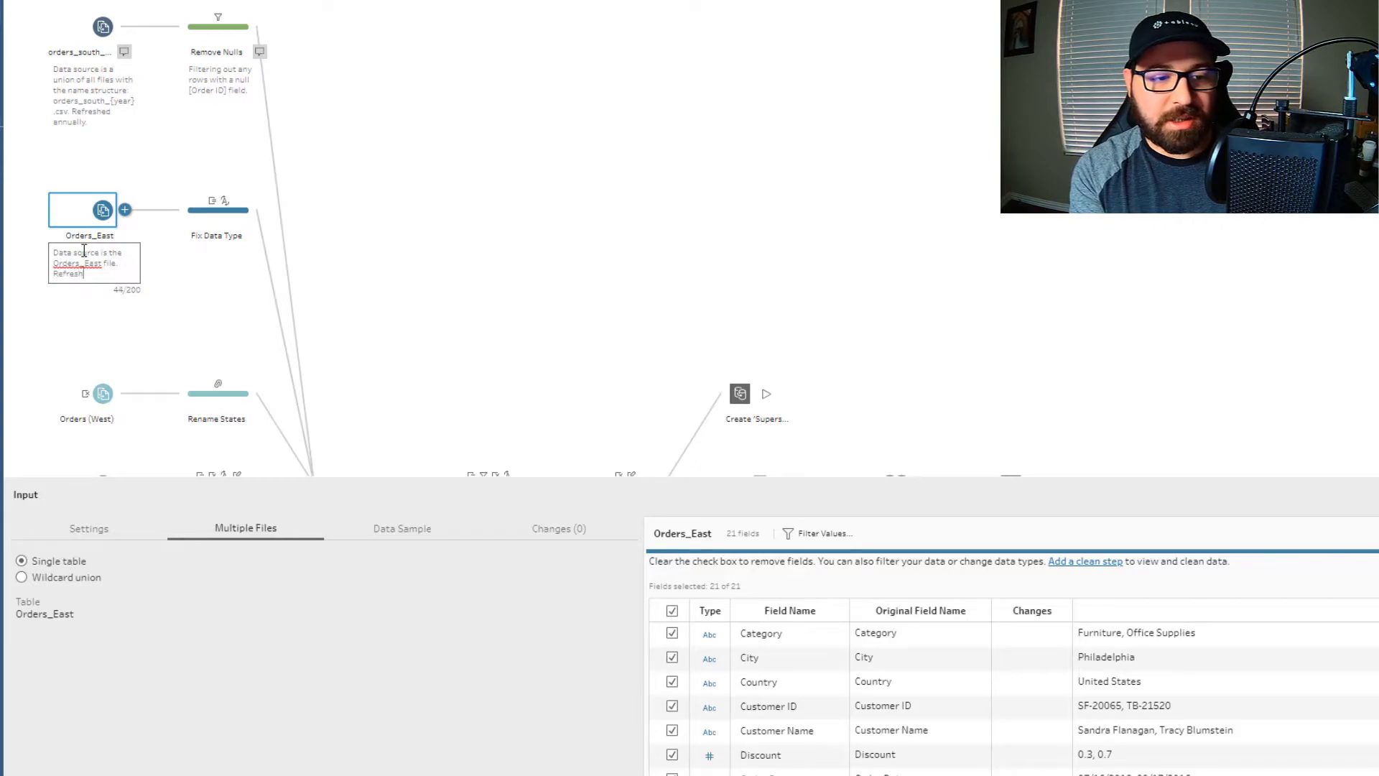
text(shed )
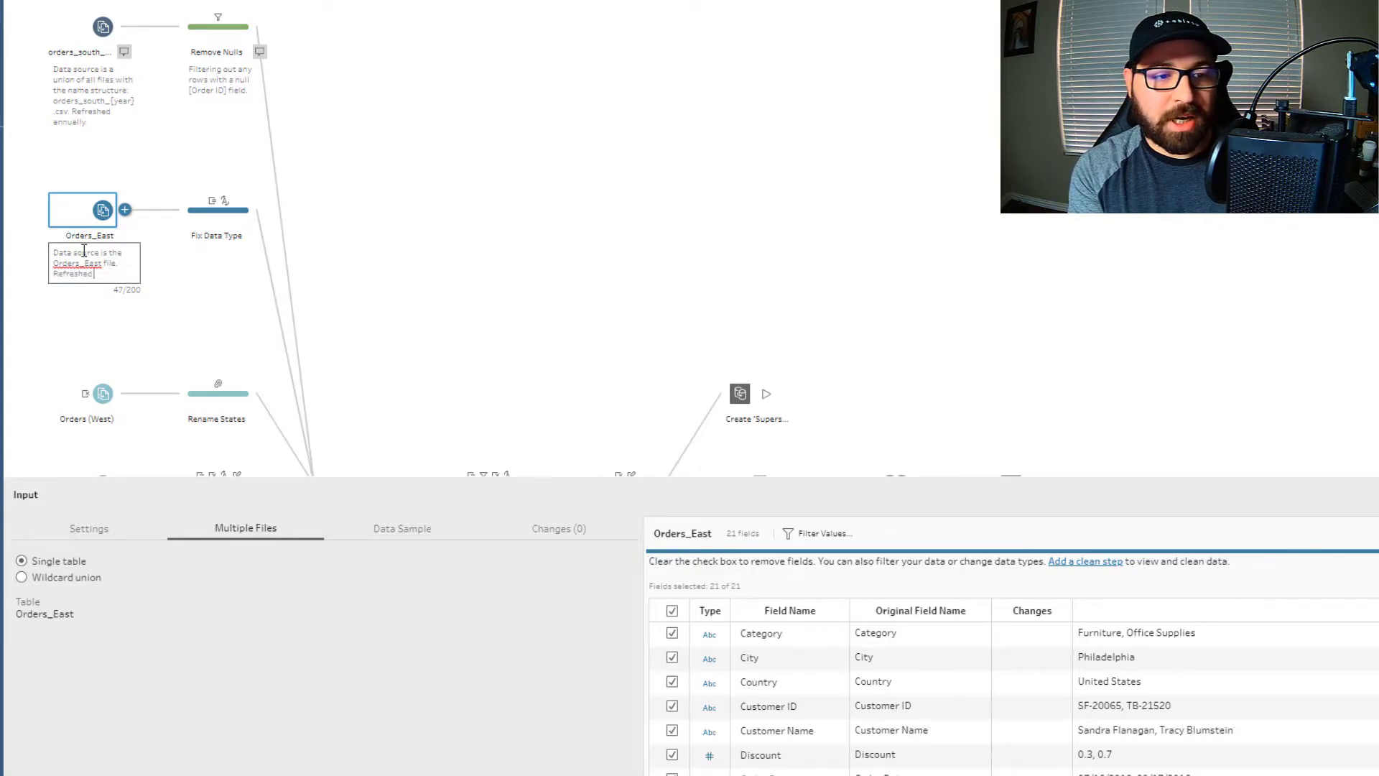
text(Annually.)
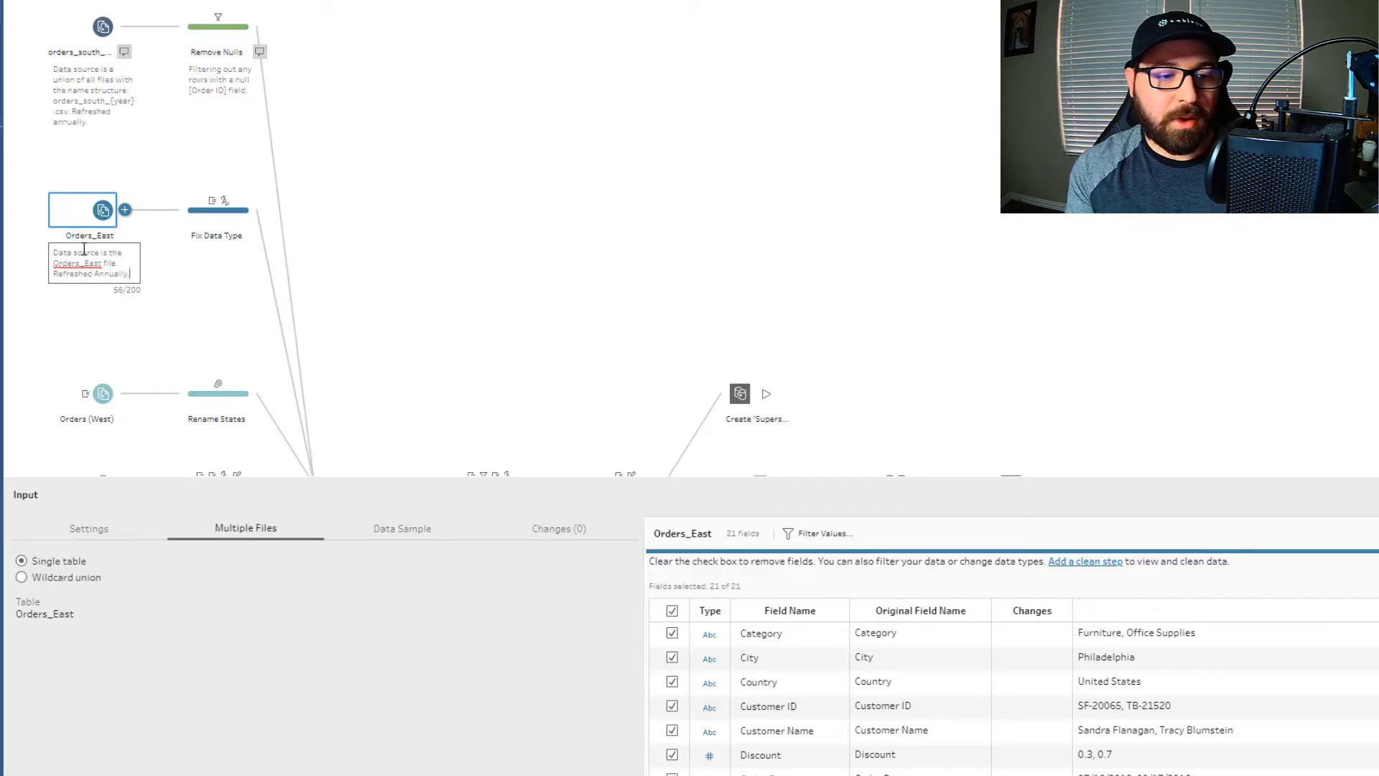
text(y)
click(191, 312)
click(103, 393)
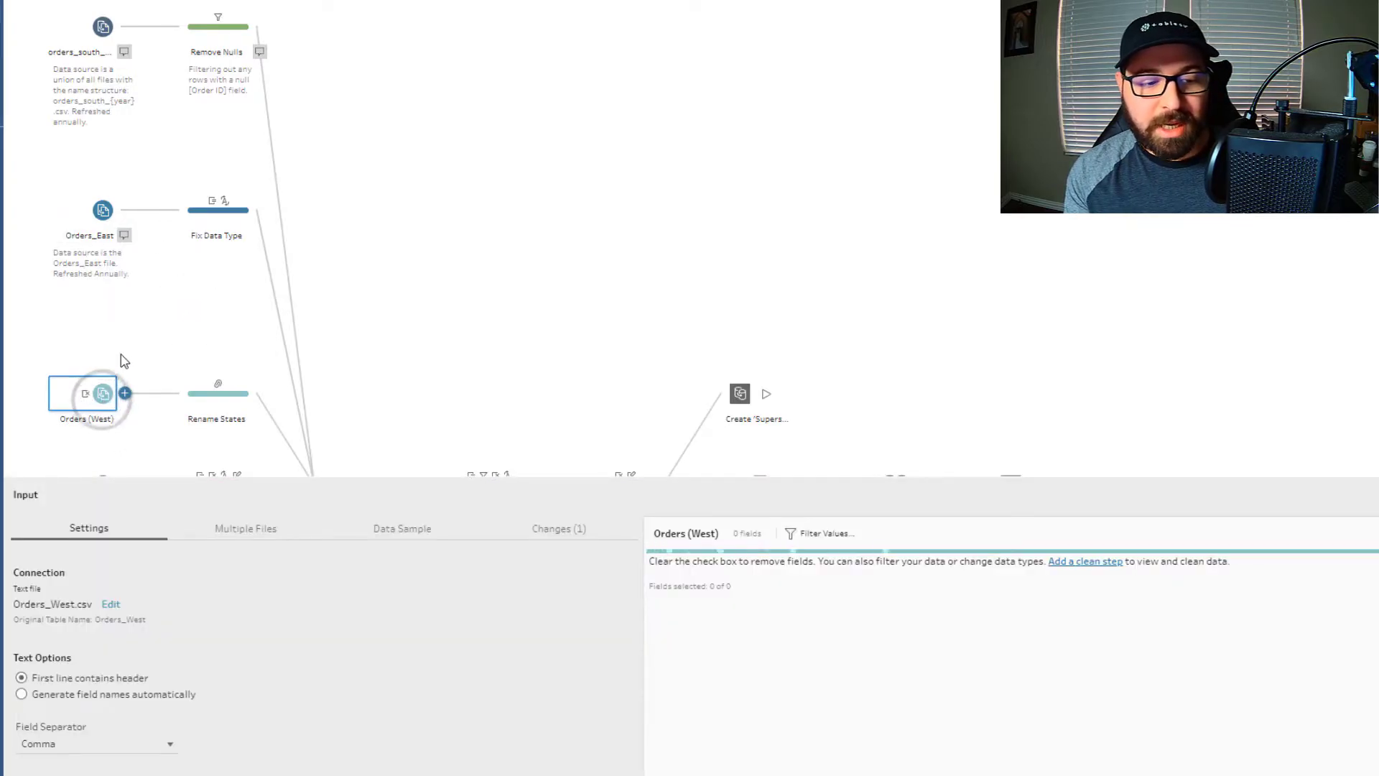
- Describe Orders (West) as 'Data source is the Orders_West.csv. Refreshes Annually'
scroll(124, 359, down, 3)
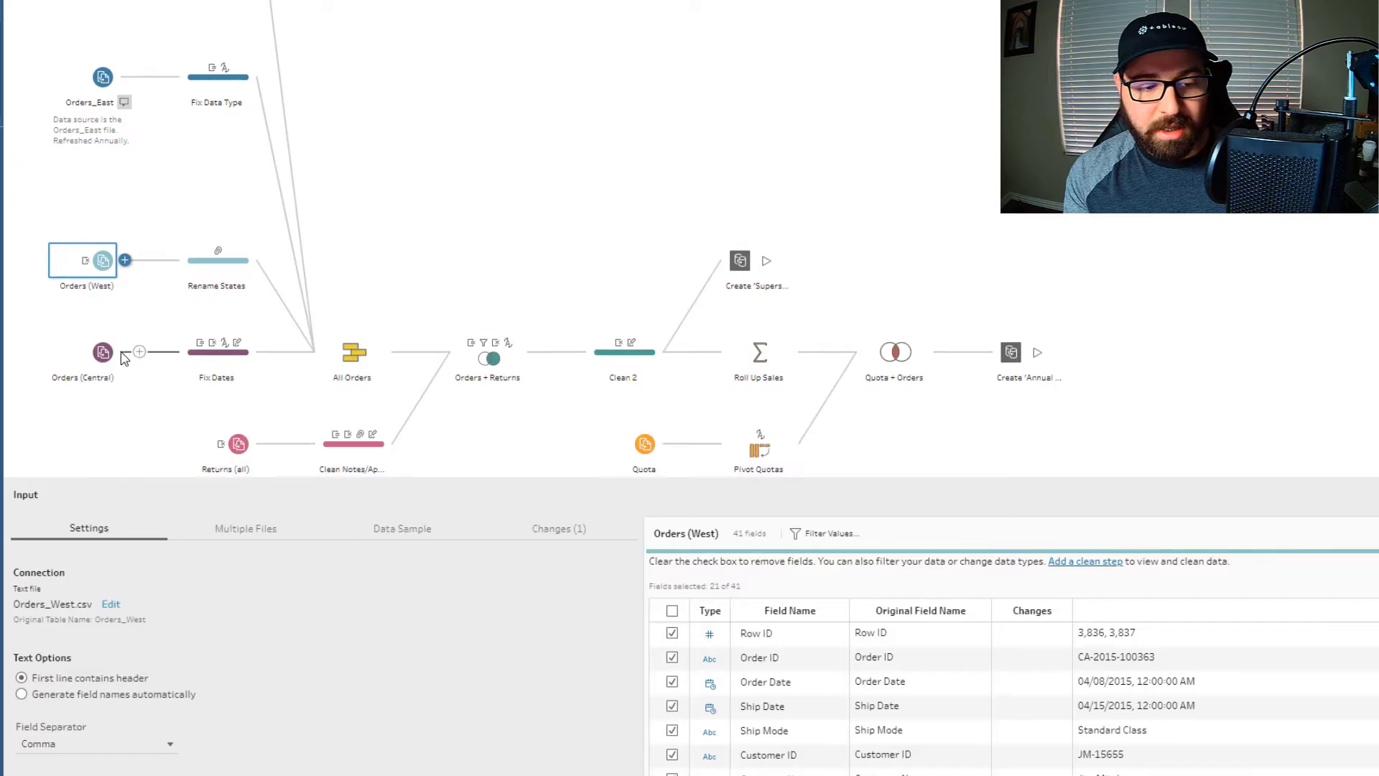
click(89, 300)
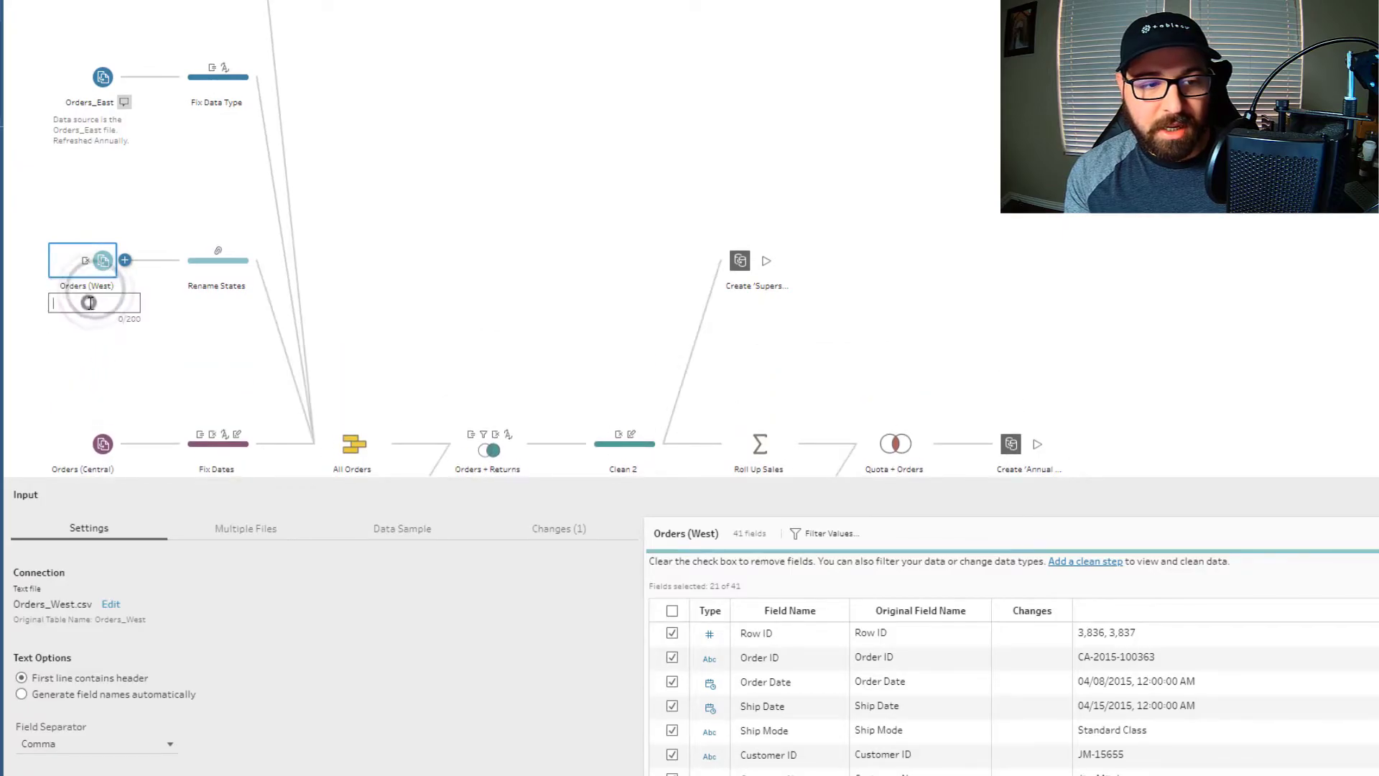
text(Orders)
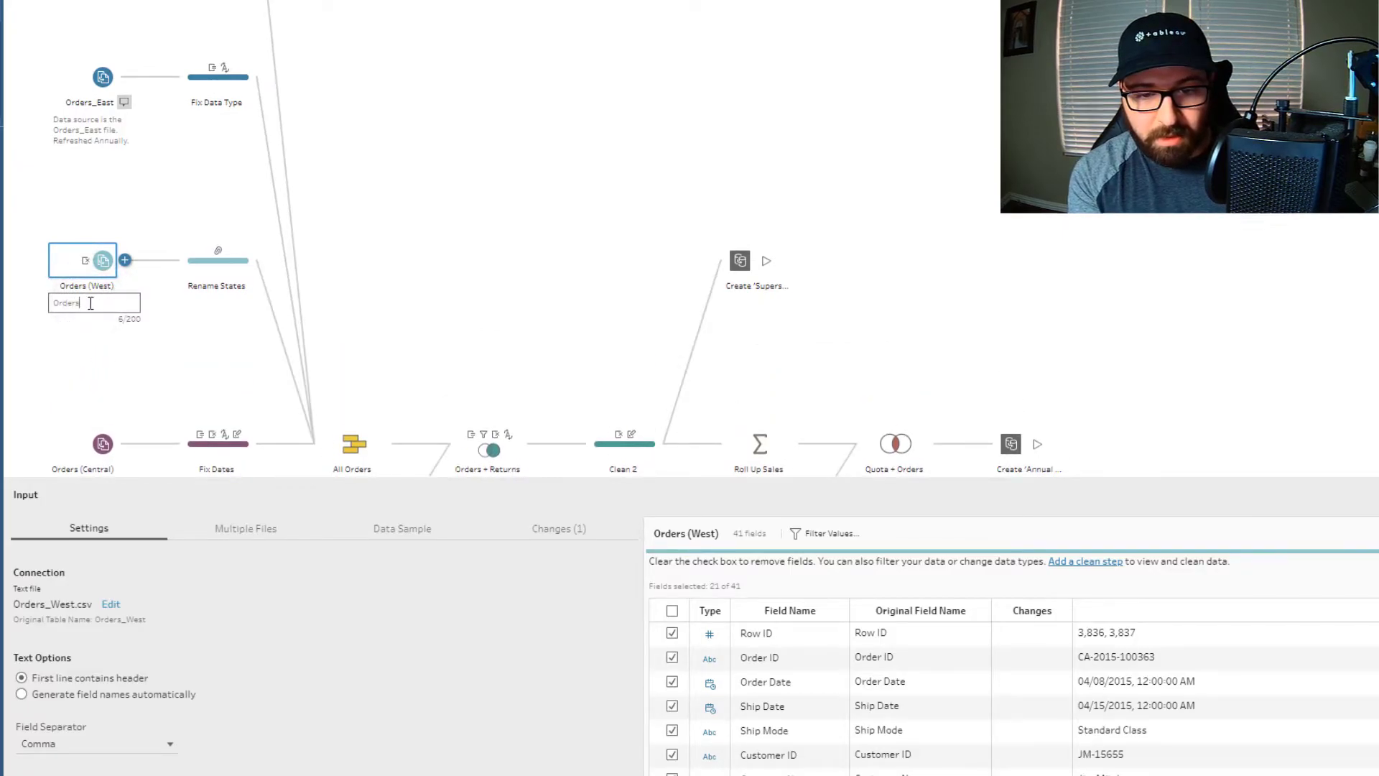
text( (We)
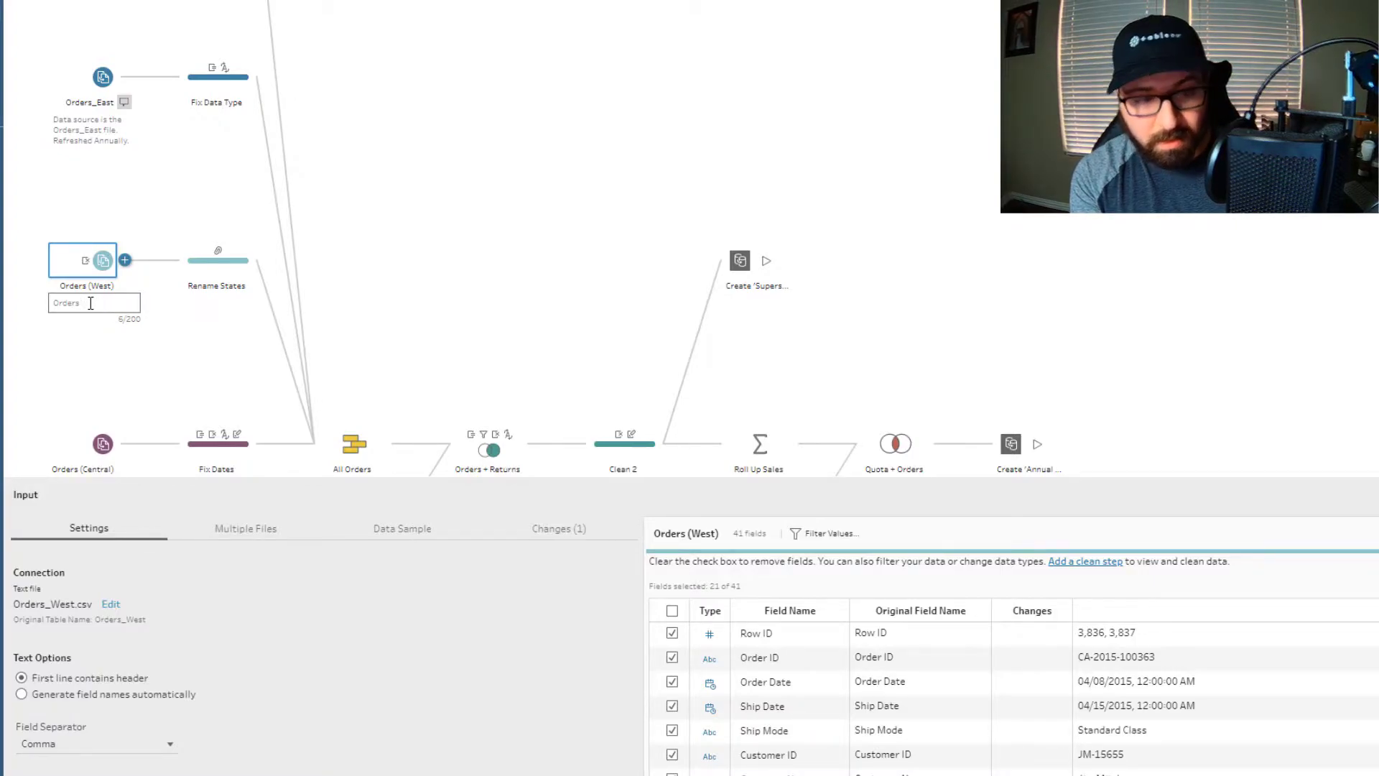
key(BackSpace)
text(_W)
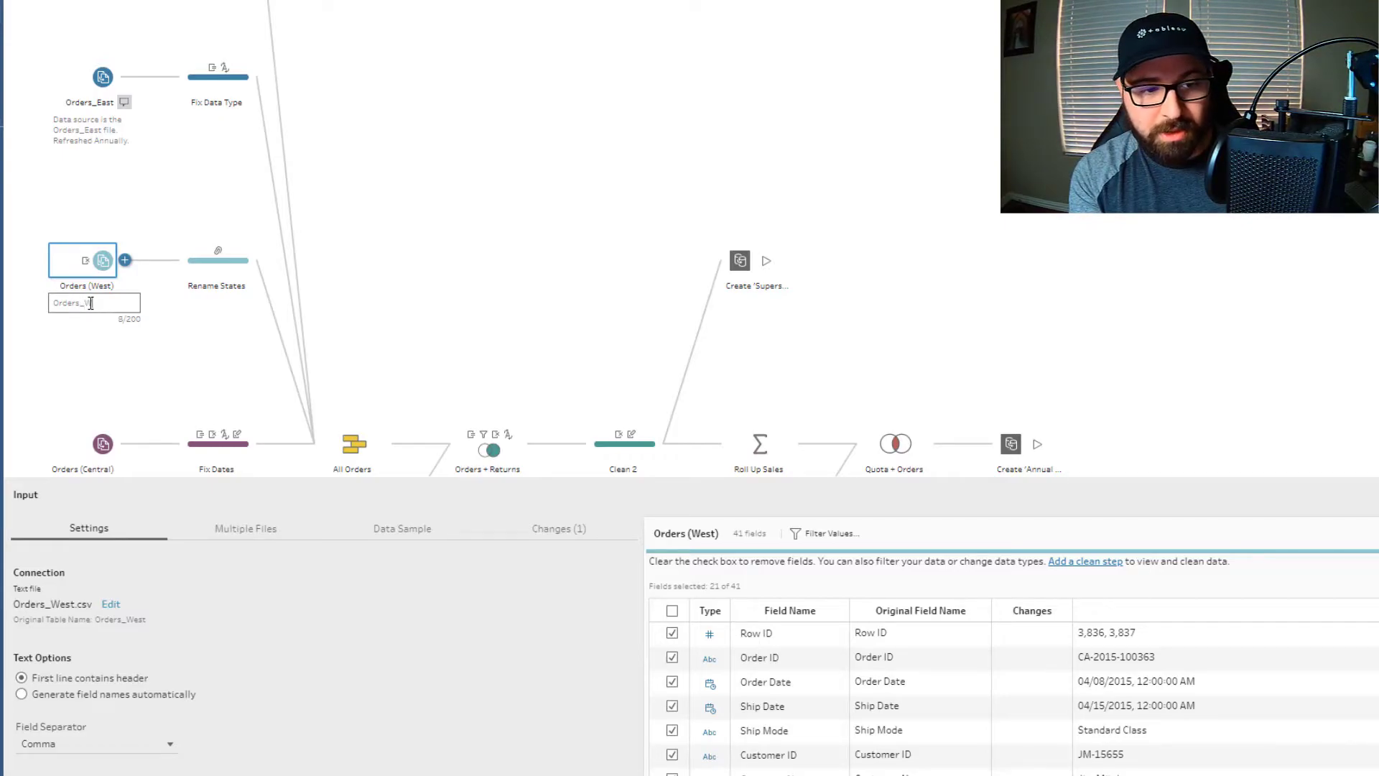
text(est.)
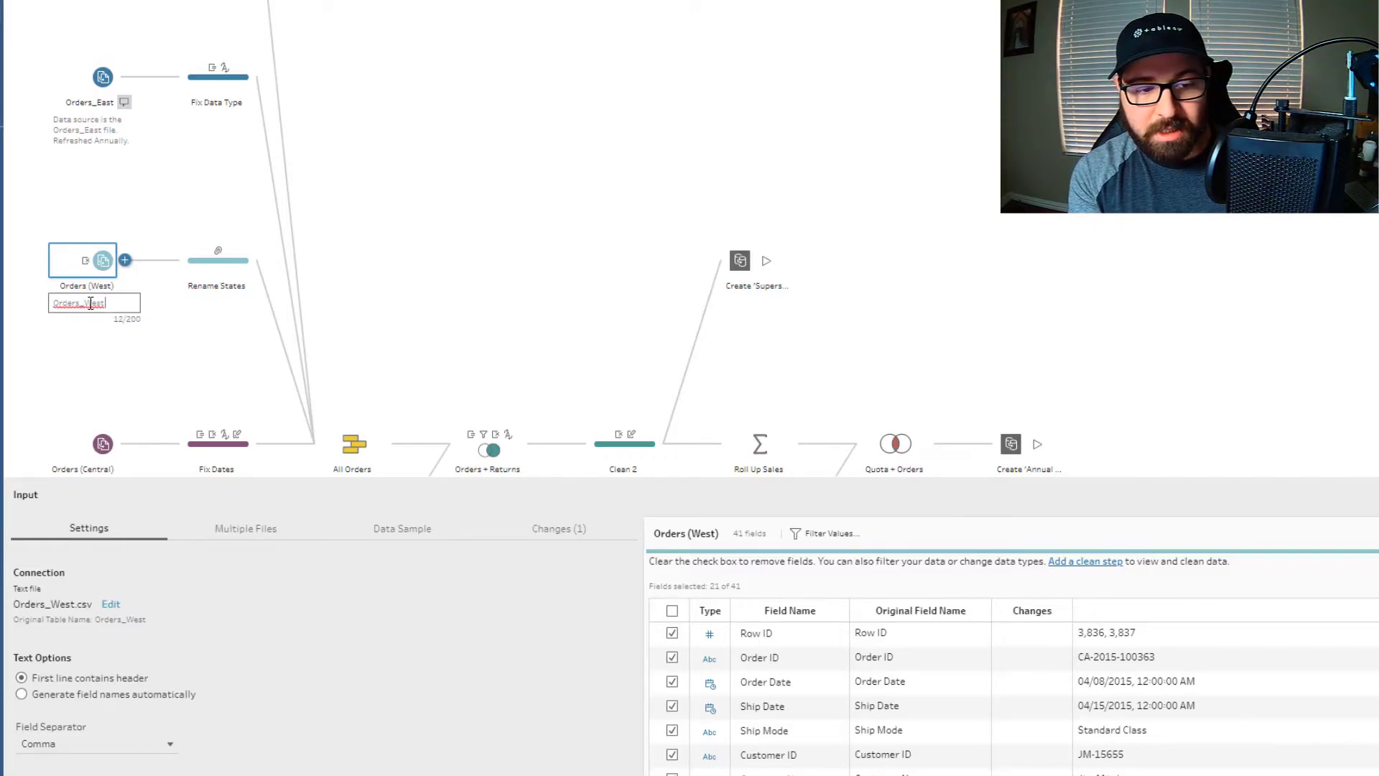
text(csv)
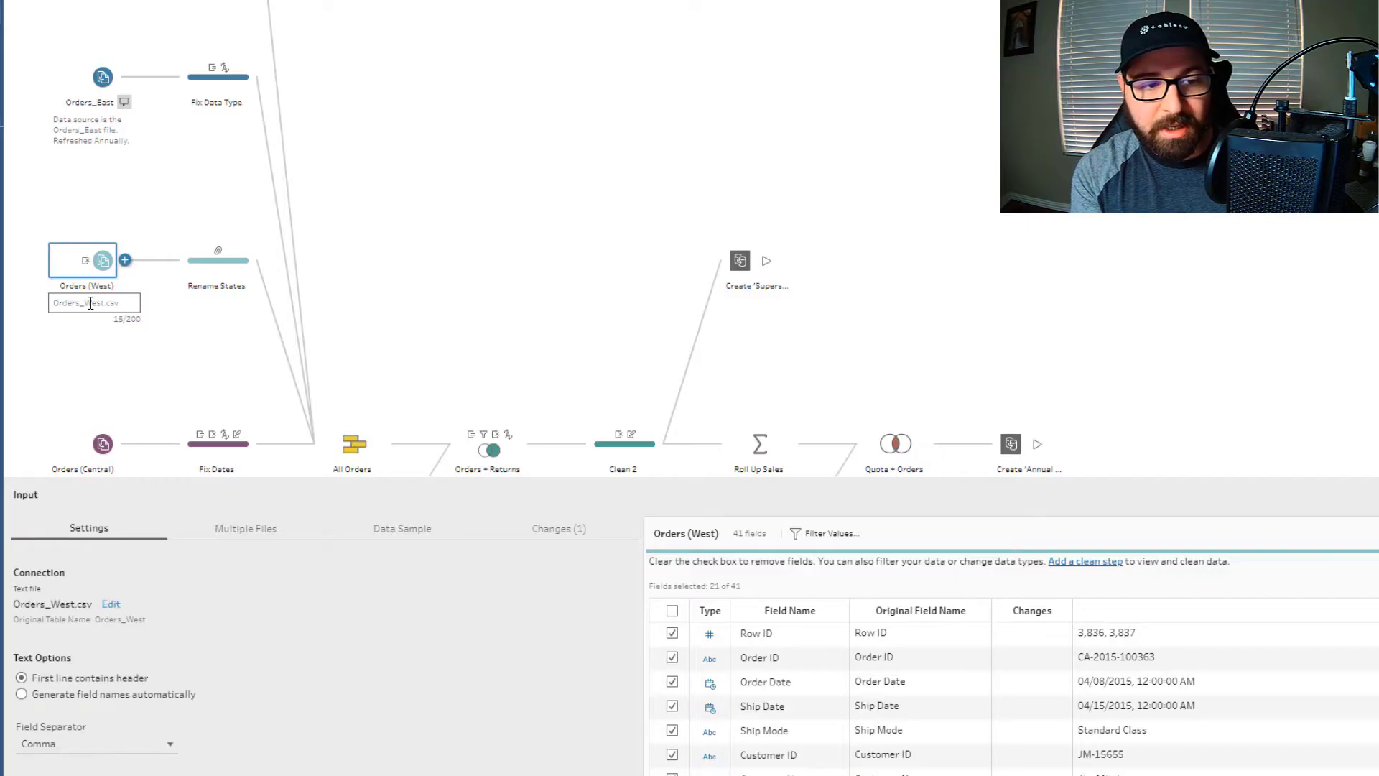
click(54, 300)
text(Data sou)
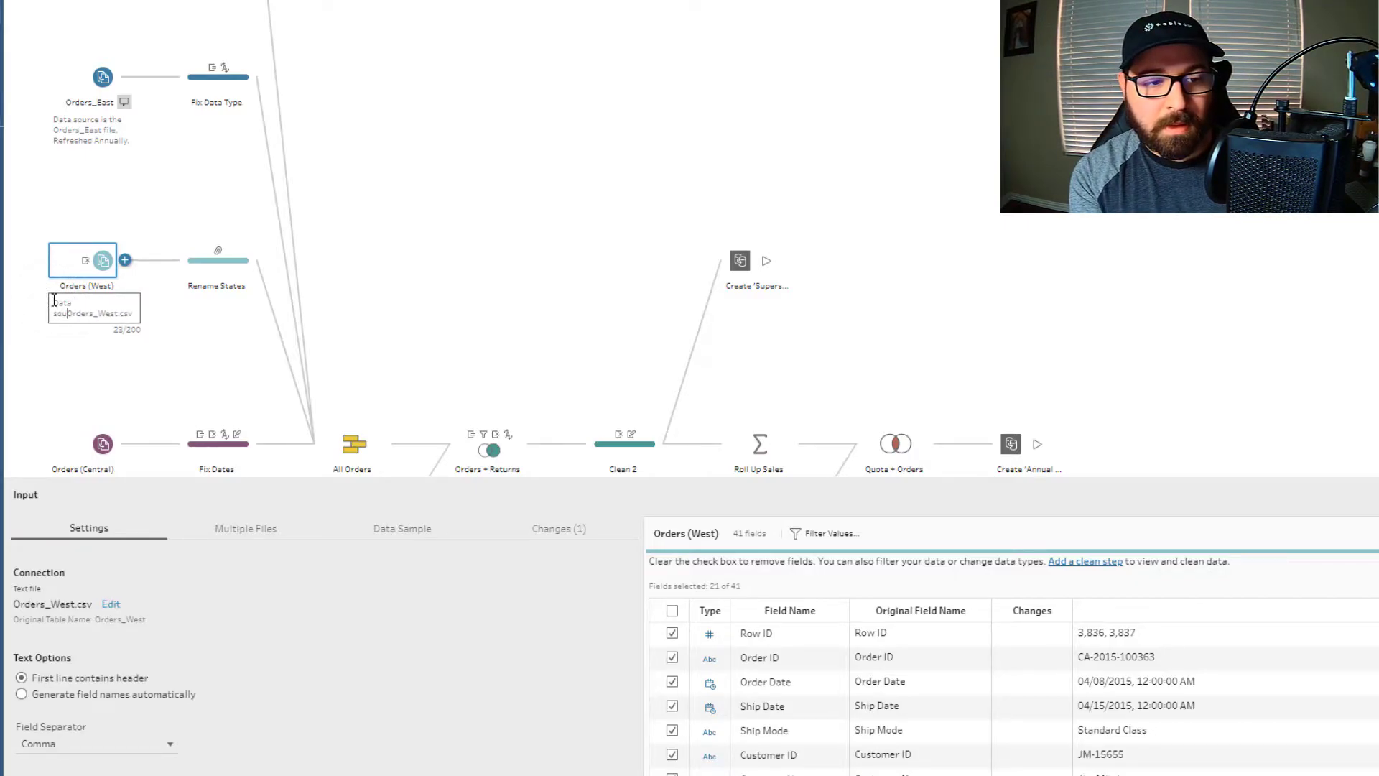
text(rce is the)
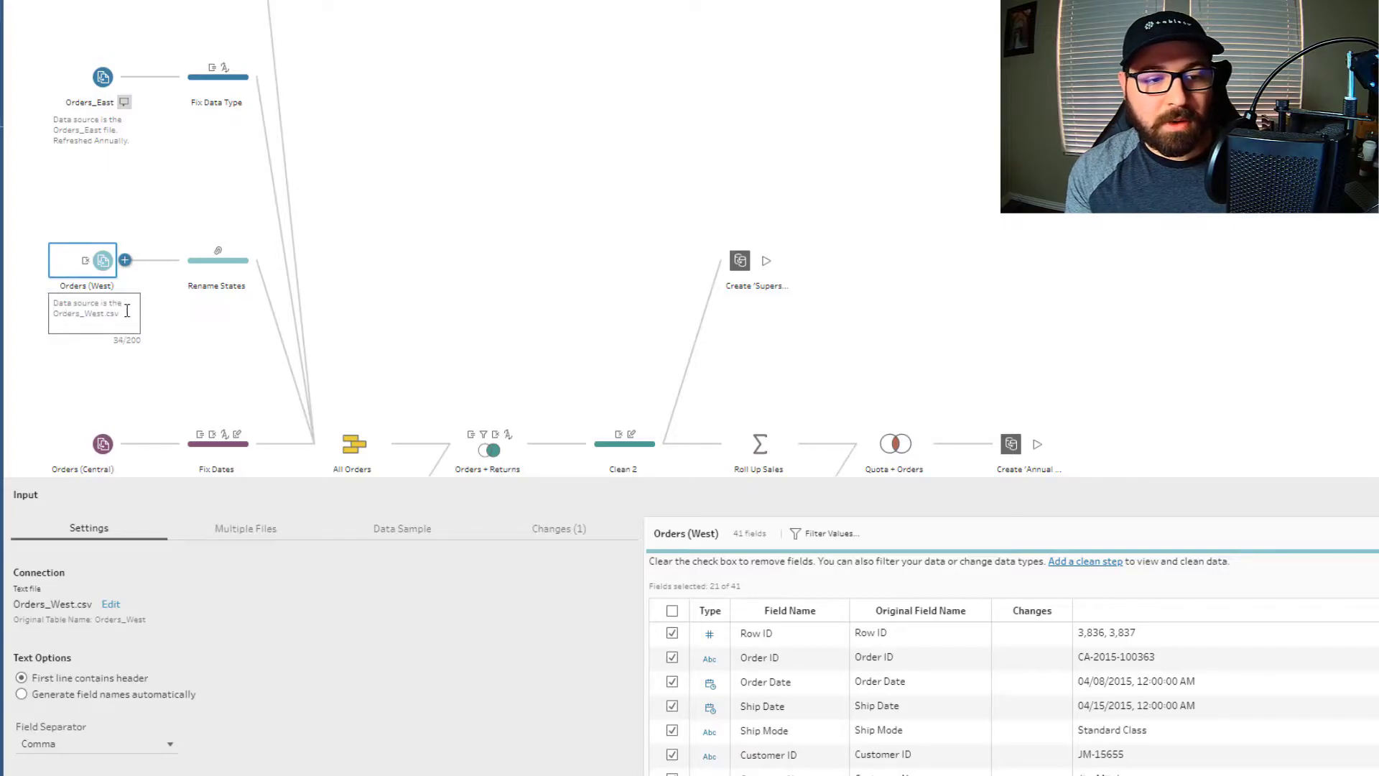
click(126, 311)
text(Orders_West.csv. Ref)
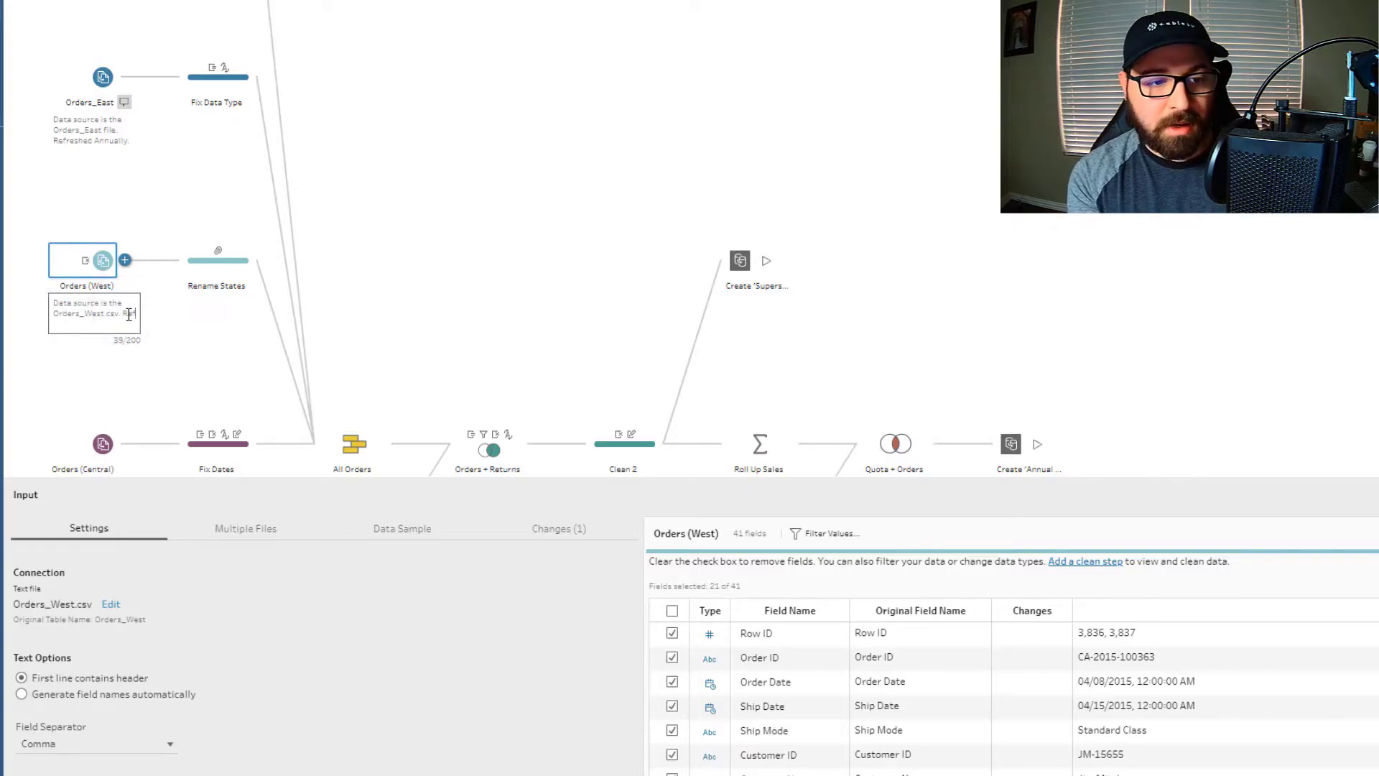
text(reshes Annually.)
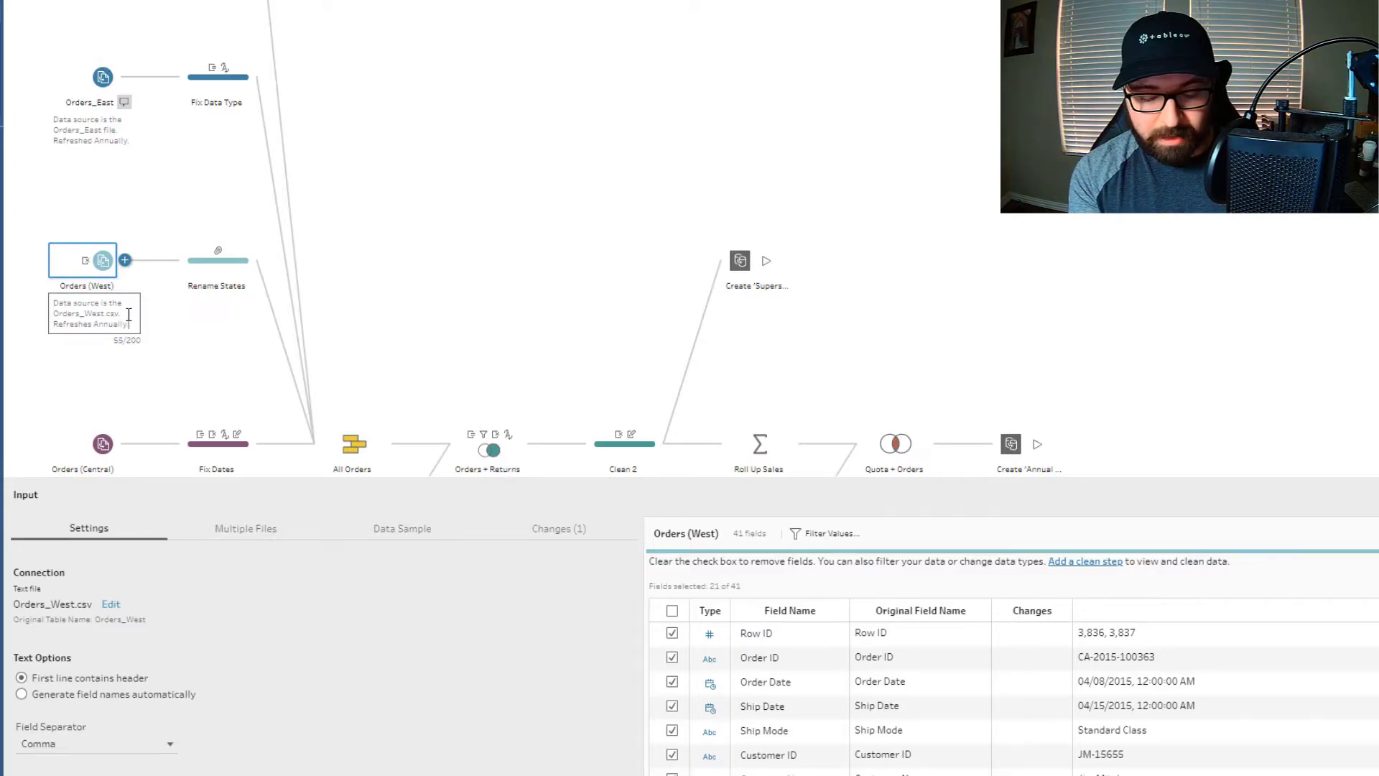
click(203, 372)
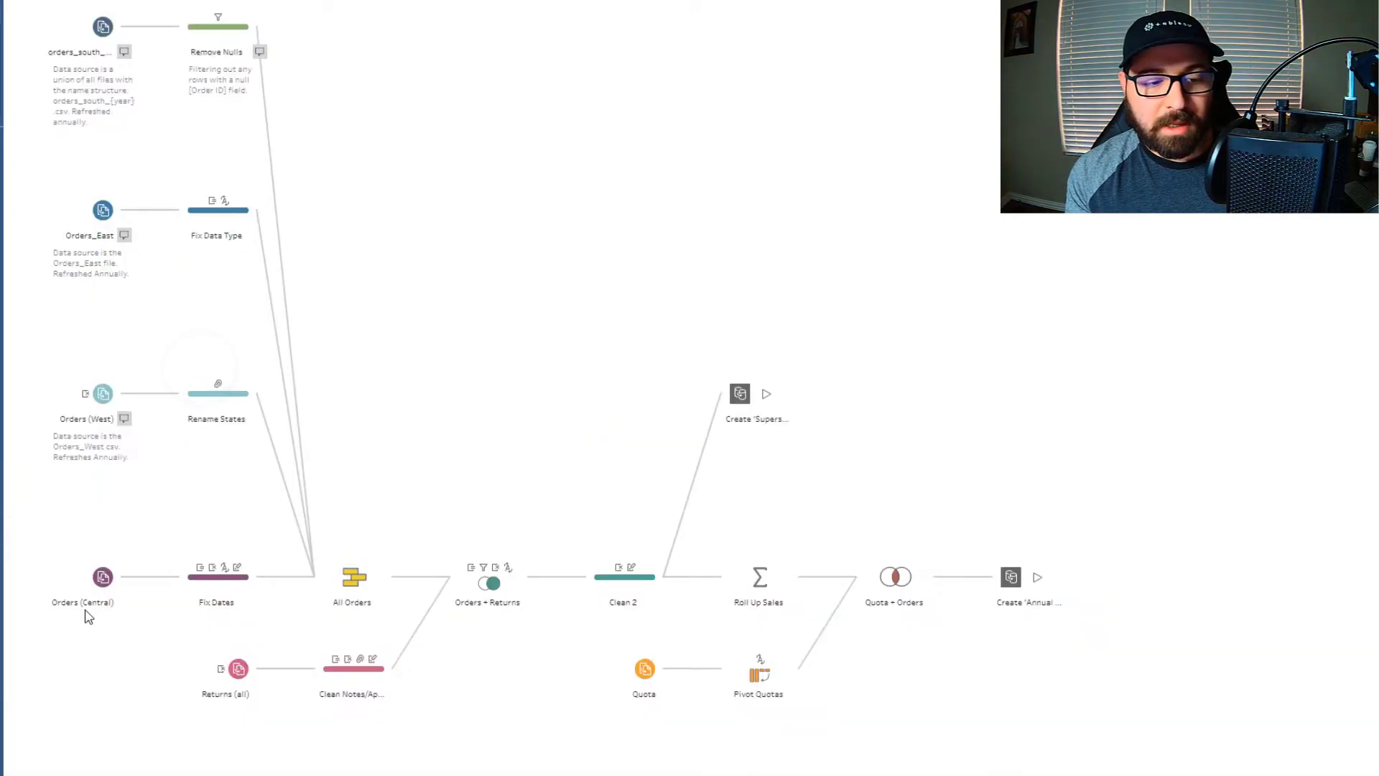
click(84, 609)
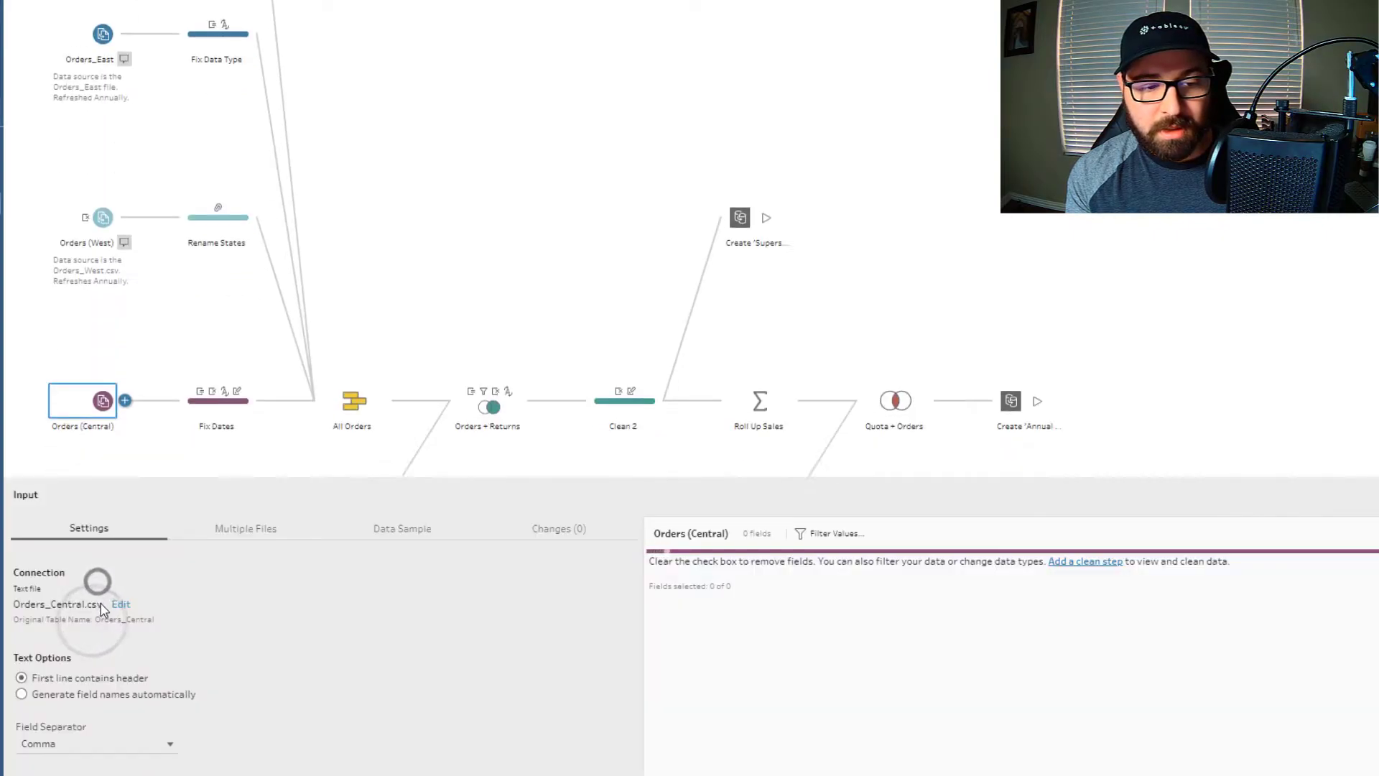
- Describe Orders (Central) as 'Data source is the Orders_Central.csv file. Refreshes Annually'
double_click(100, 378)
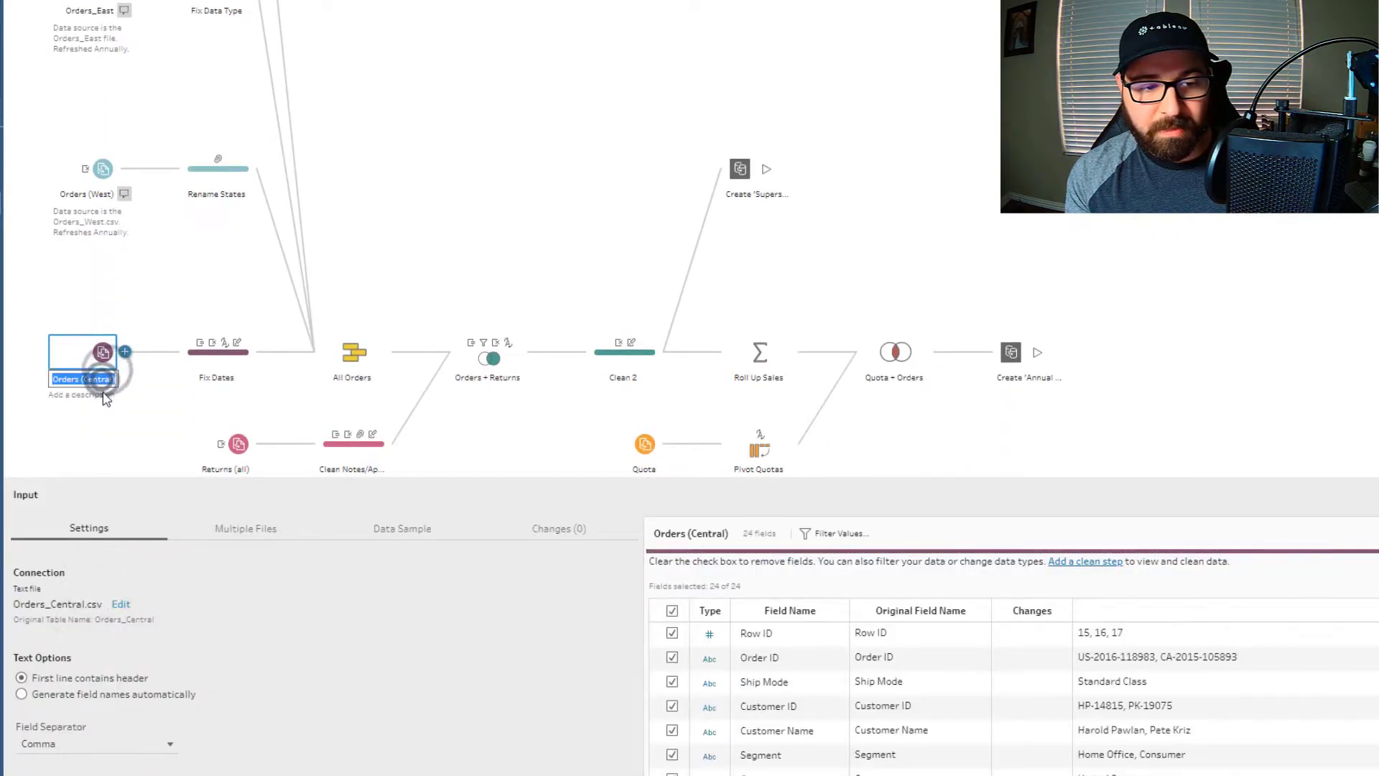
click(104, 395)
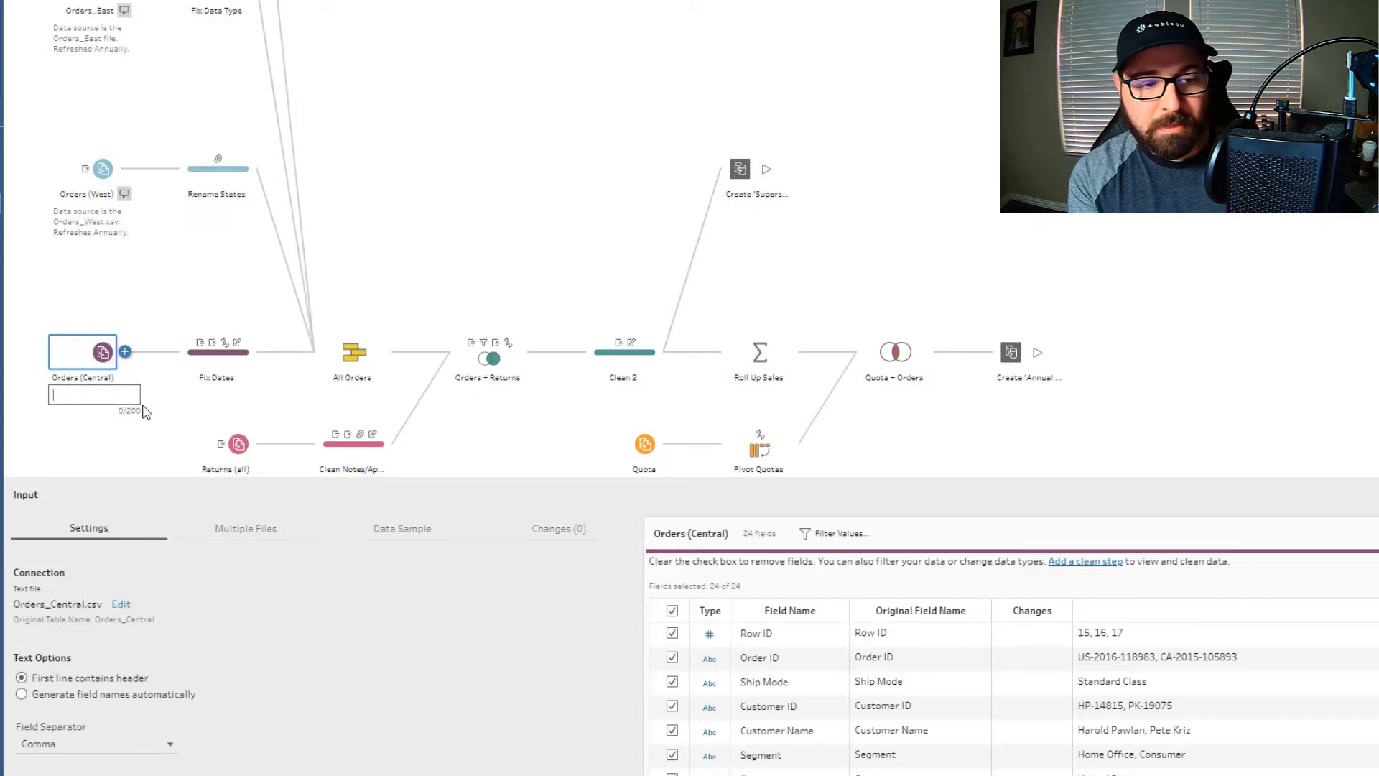
text(Data sourc)
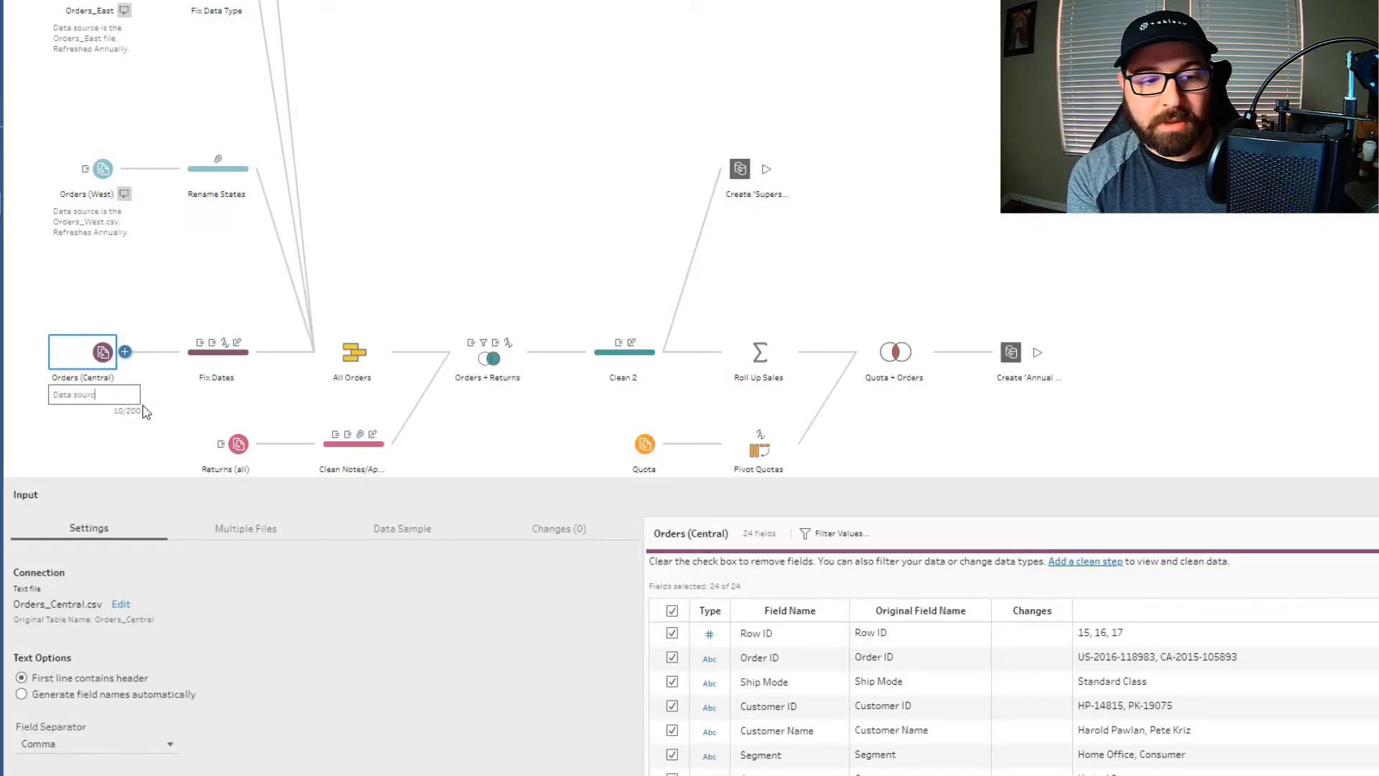
text(e is the Orders_)
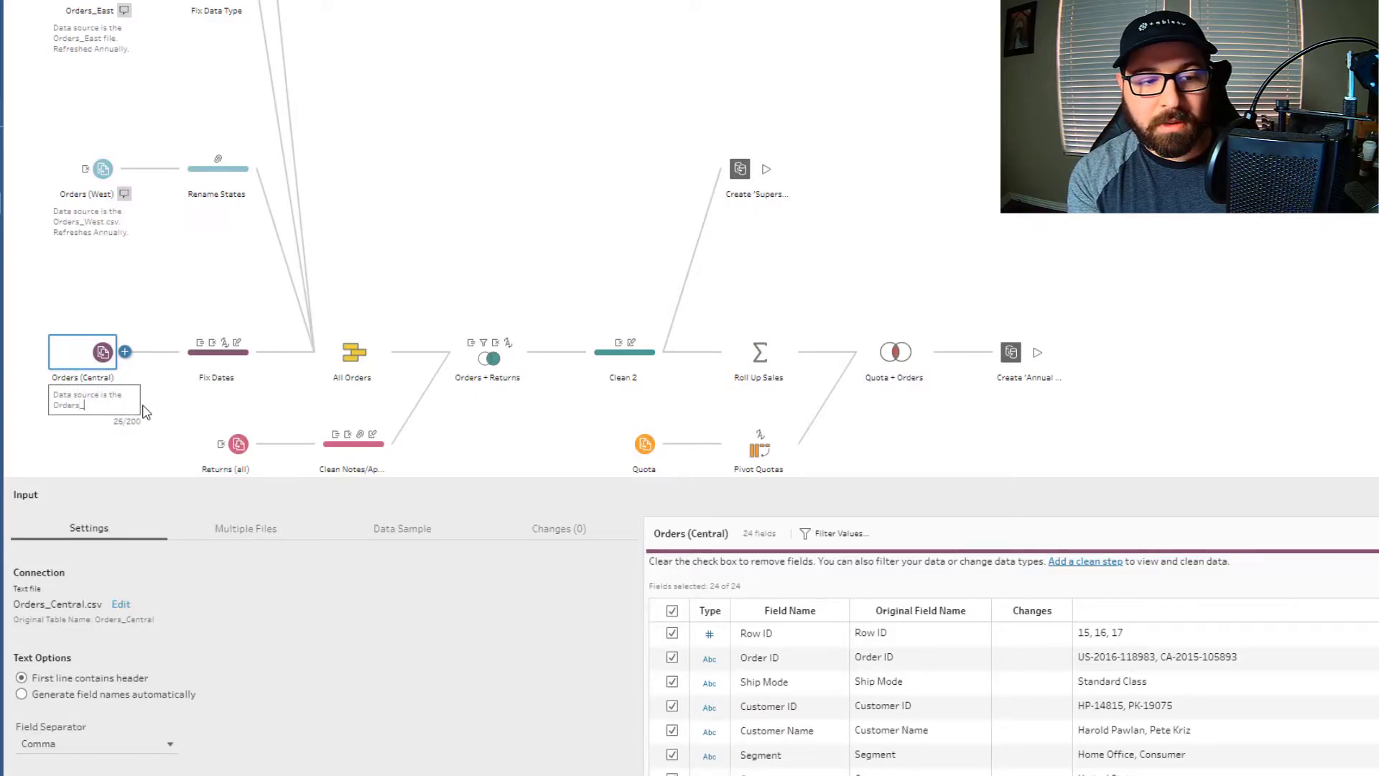
text(Central.cs)
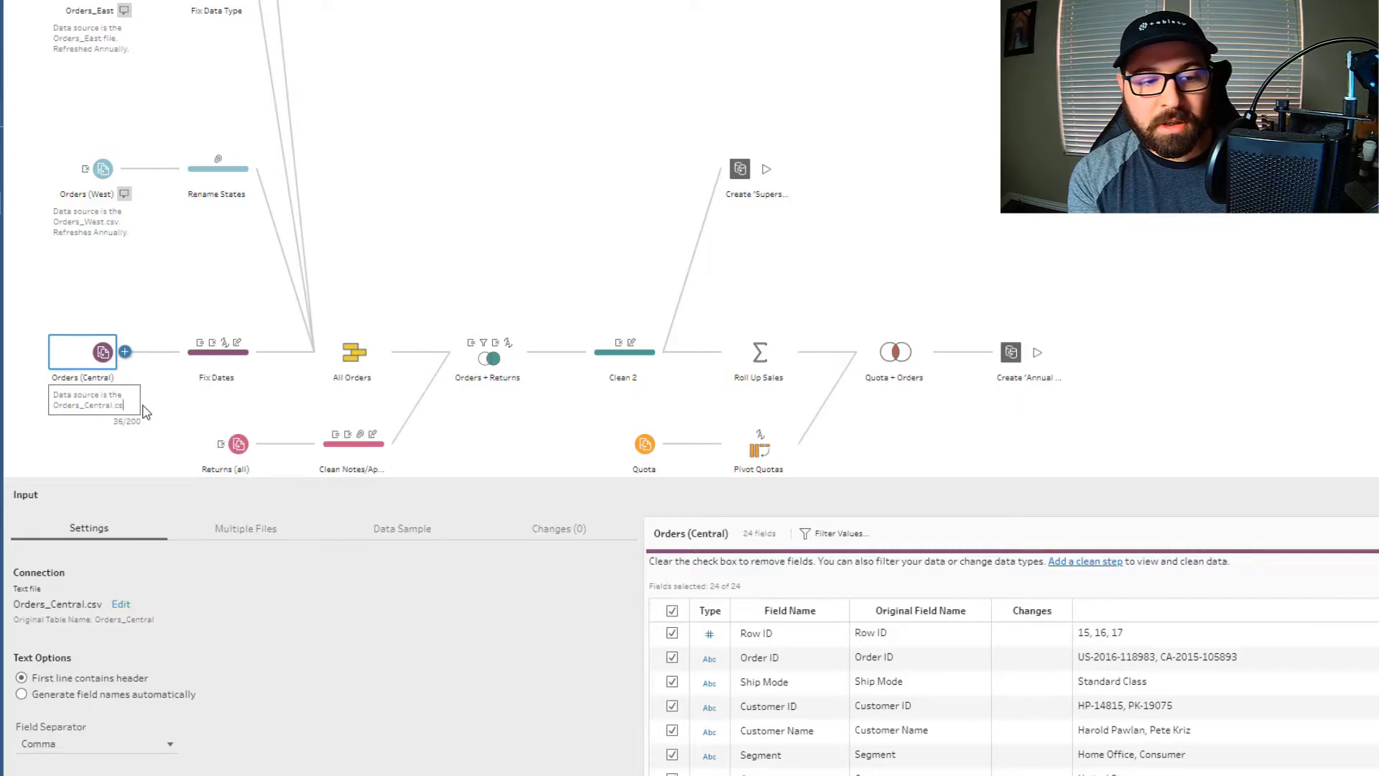
text(v file. Ref)
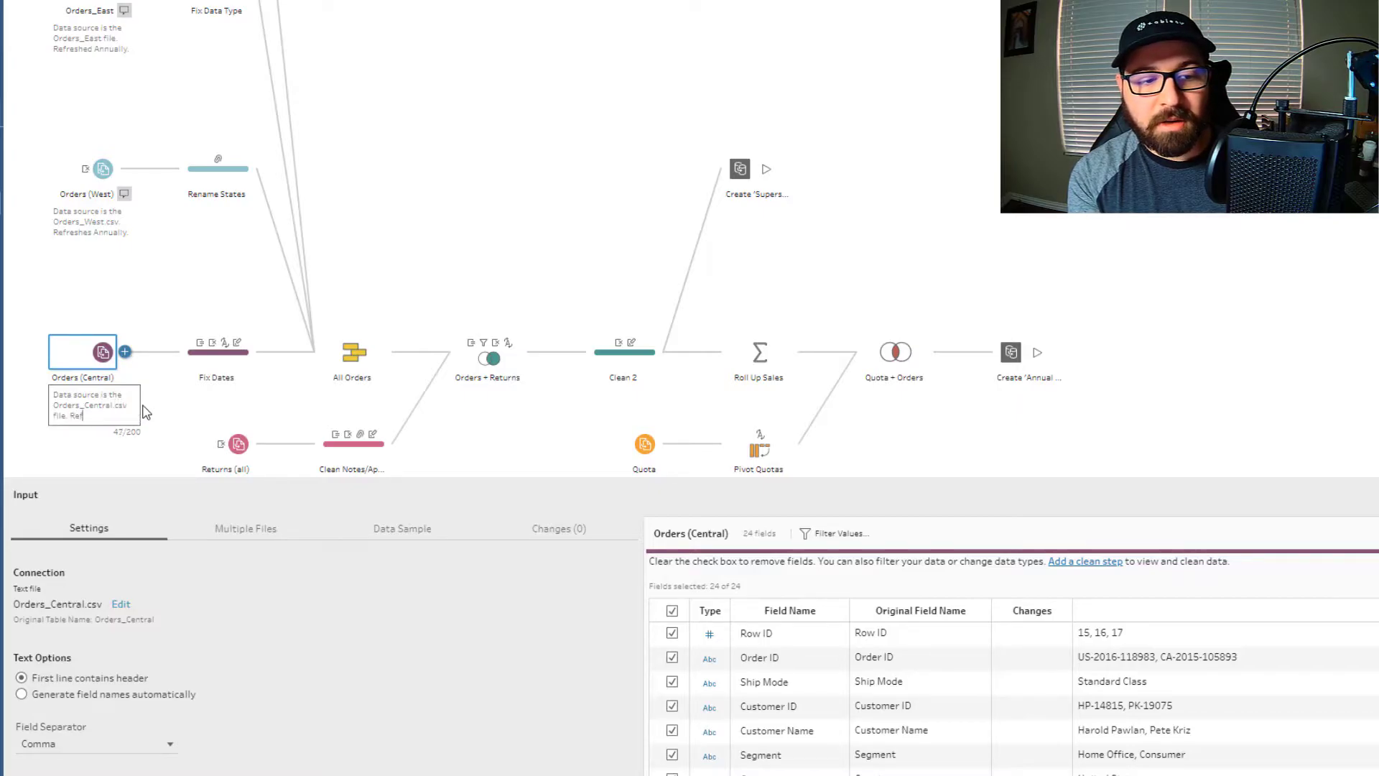
text(reshes An)
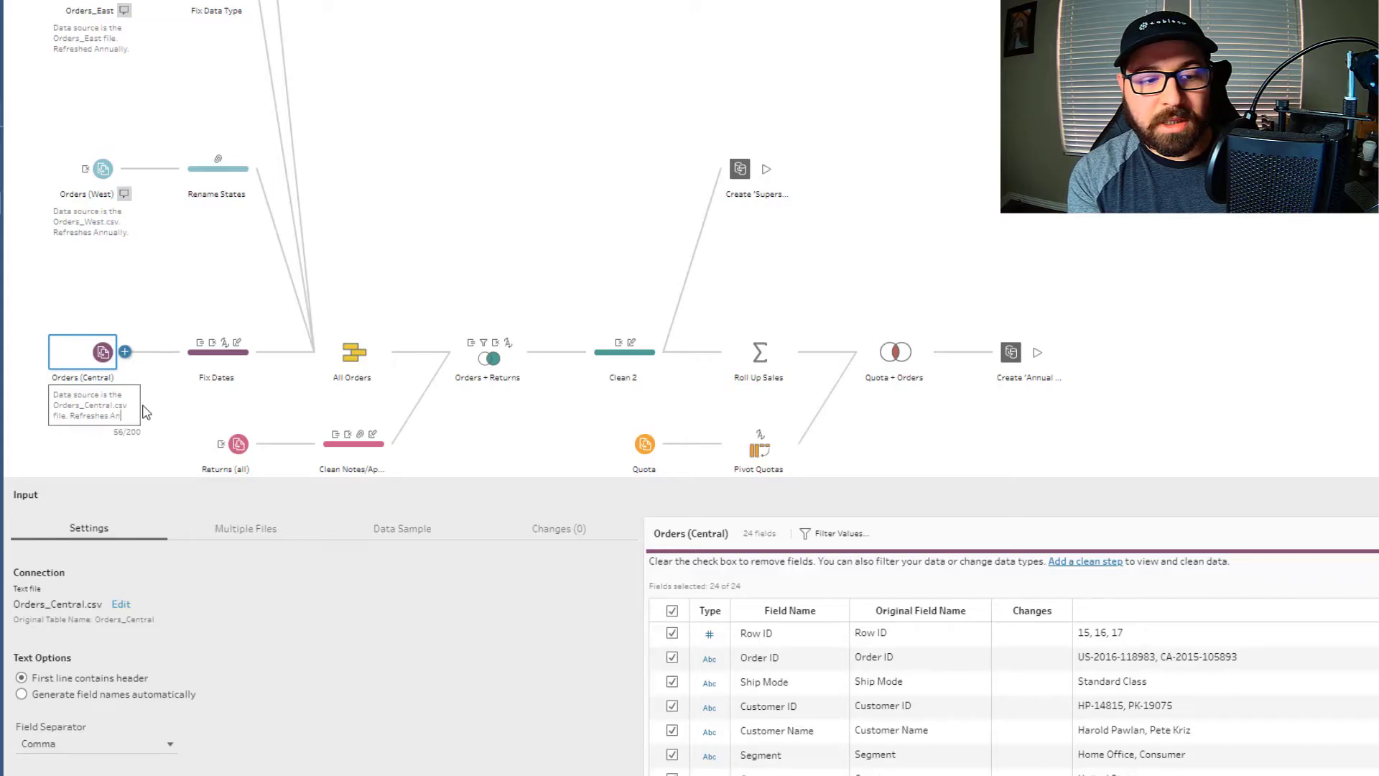
text(nually.)
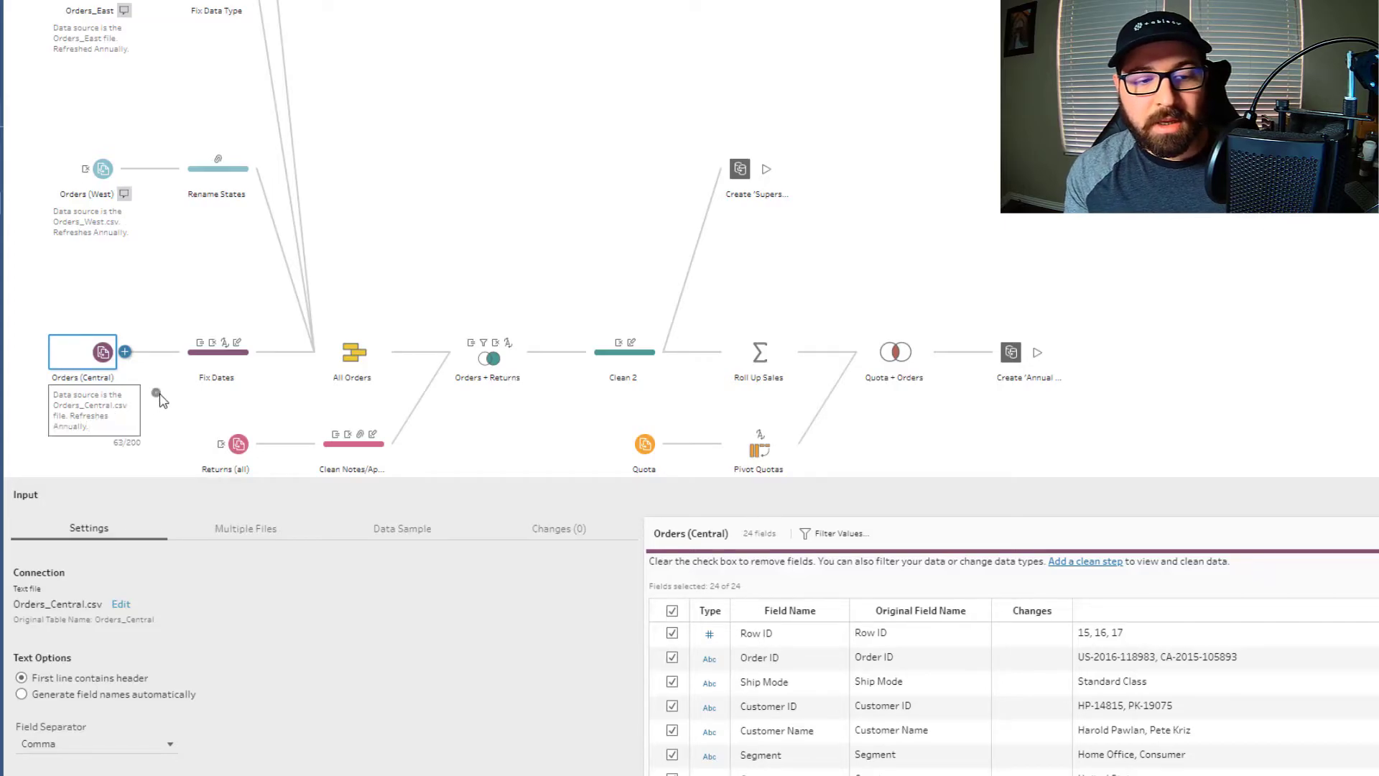
click(160, 396)
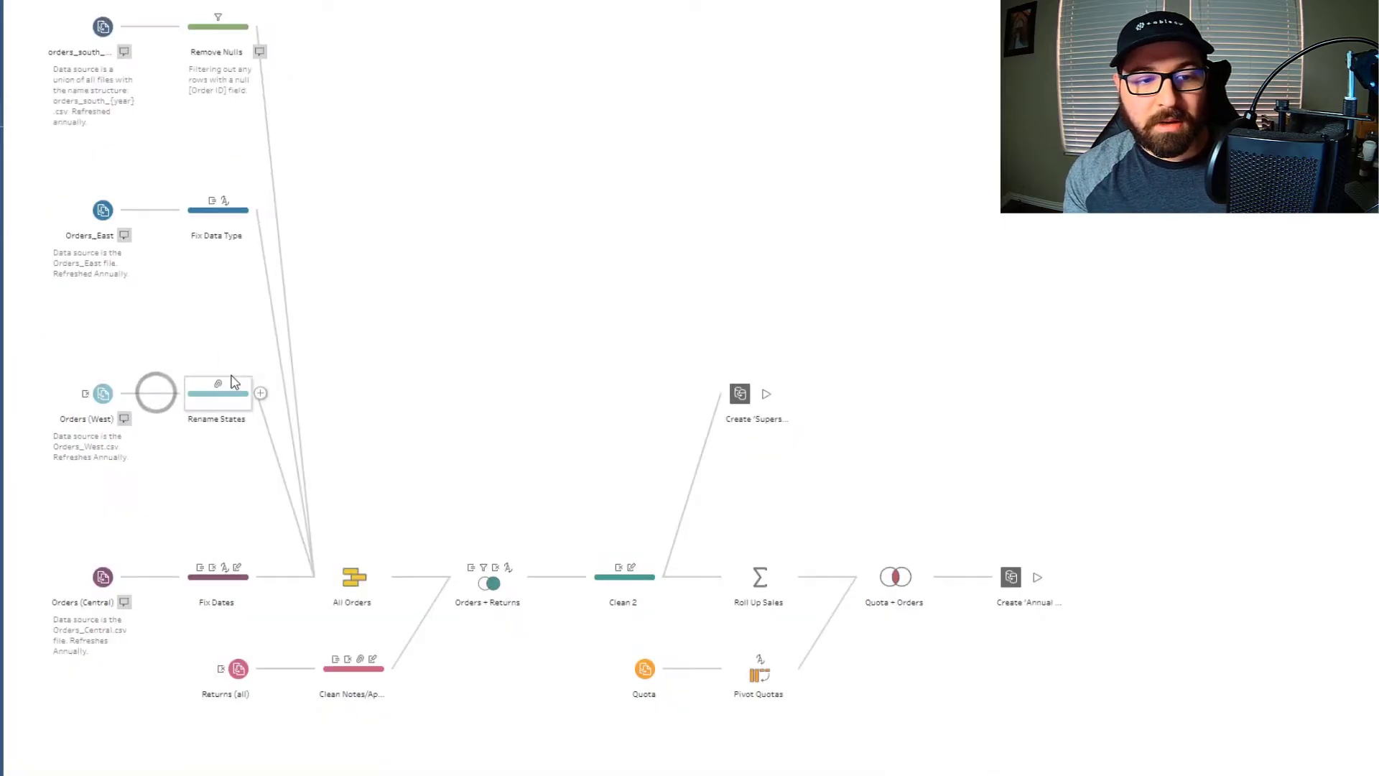
- Add the note 'Original Type: Number' to the Discount type change in Fix Data Type
click(246, 215)
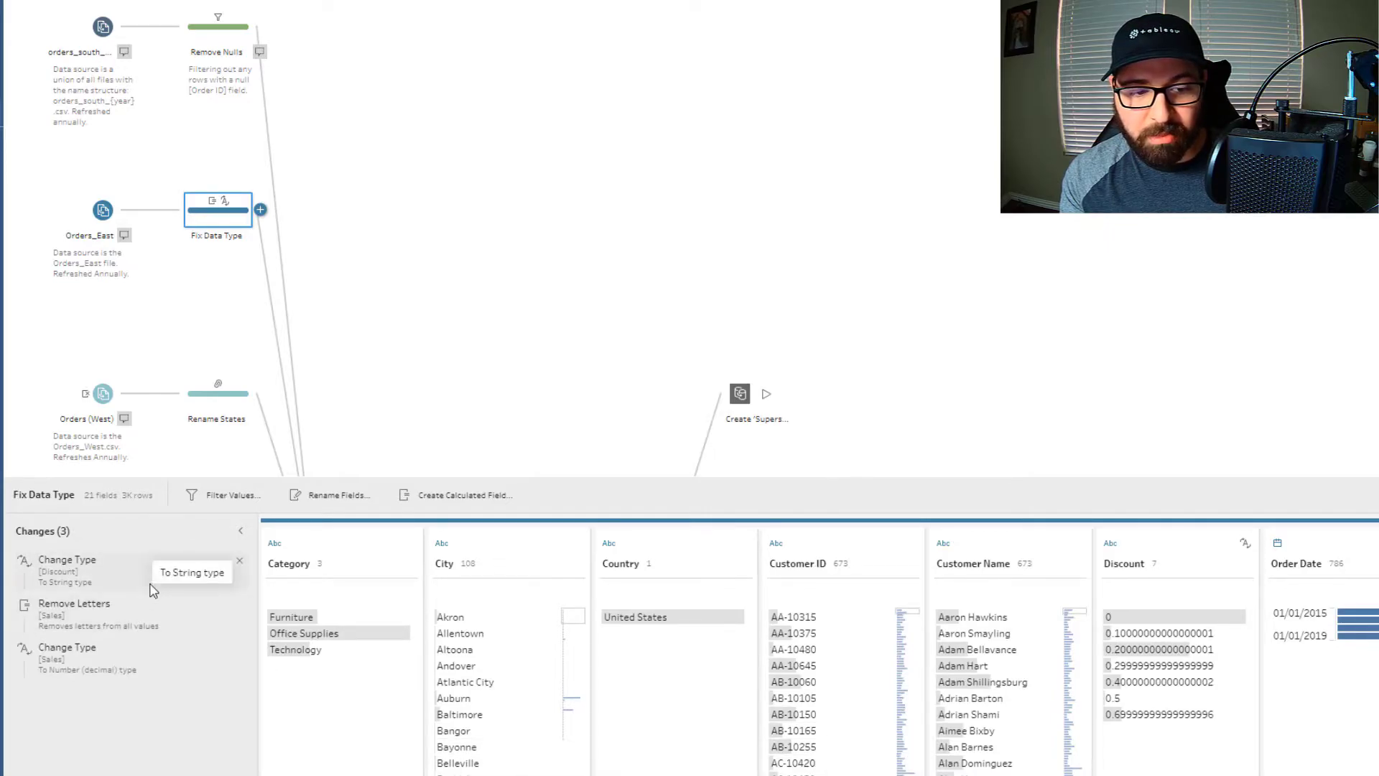
right_click(200, 584)
click(215, 596)
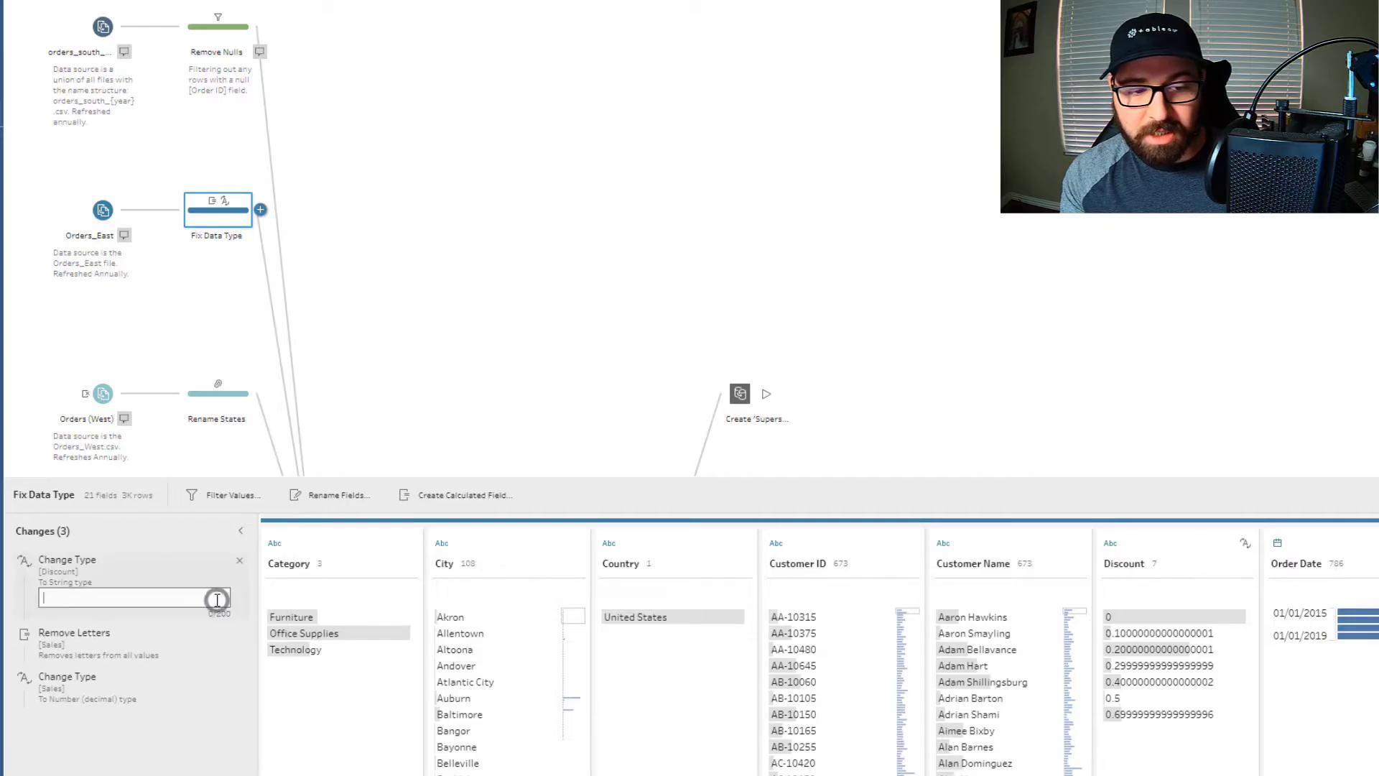
text(Change )
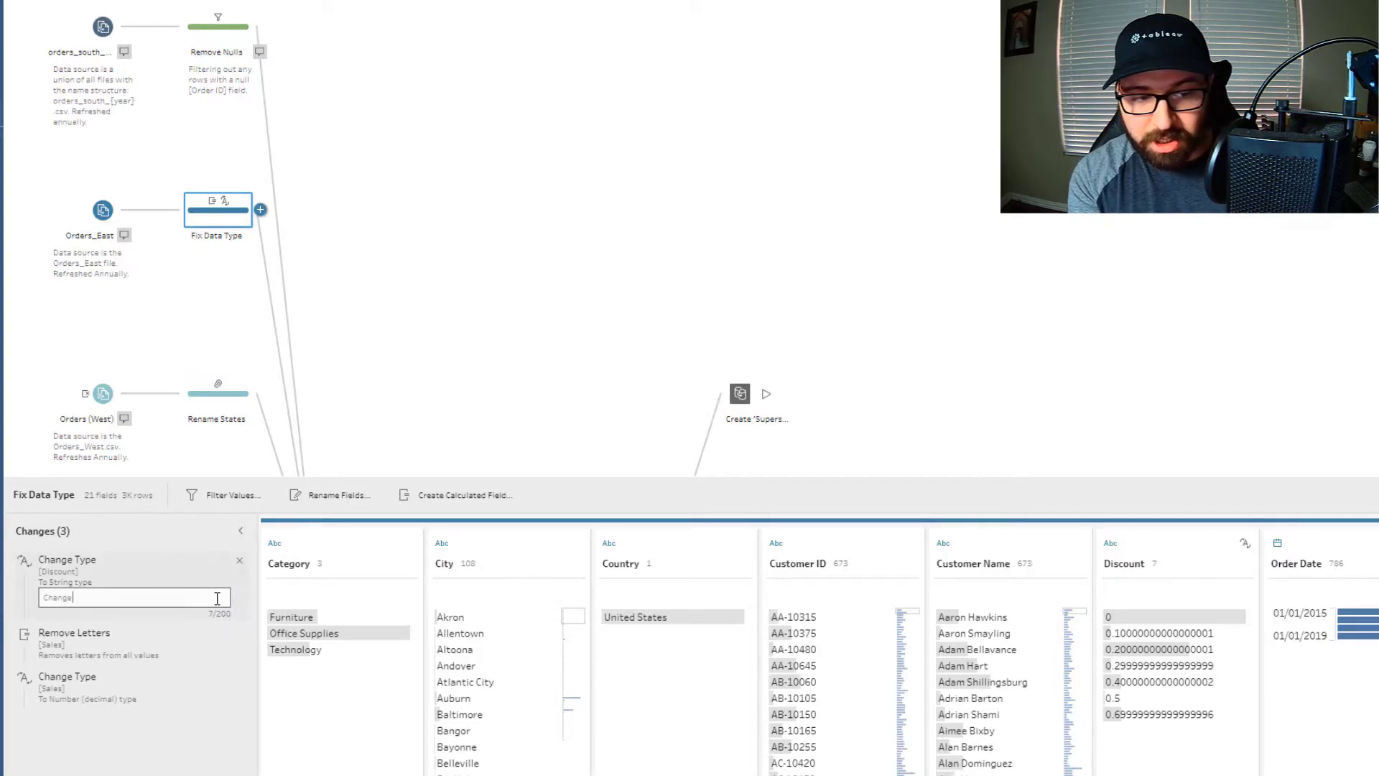
text(type from Number to Strin)
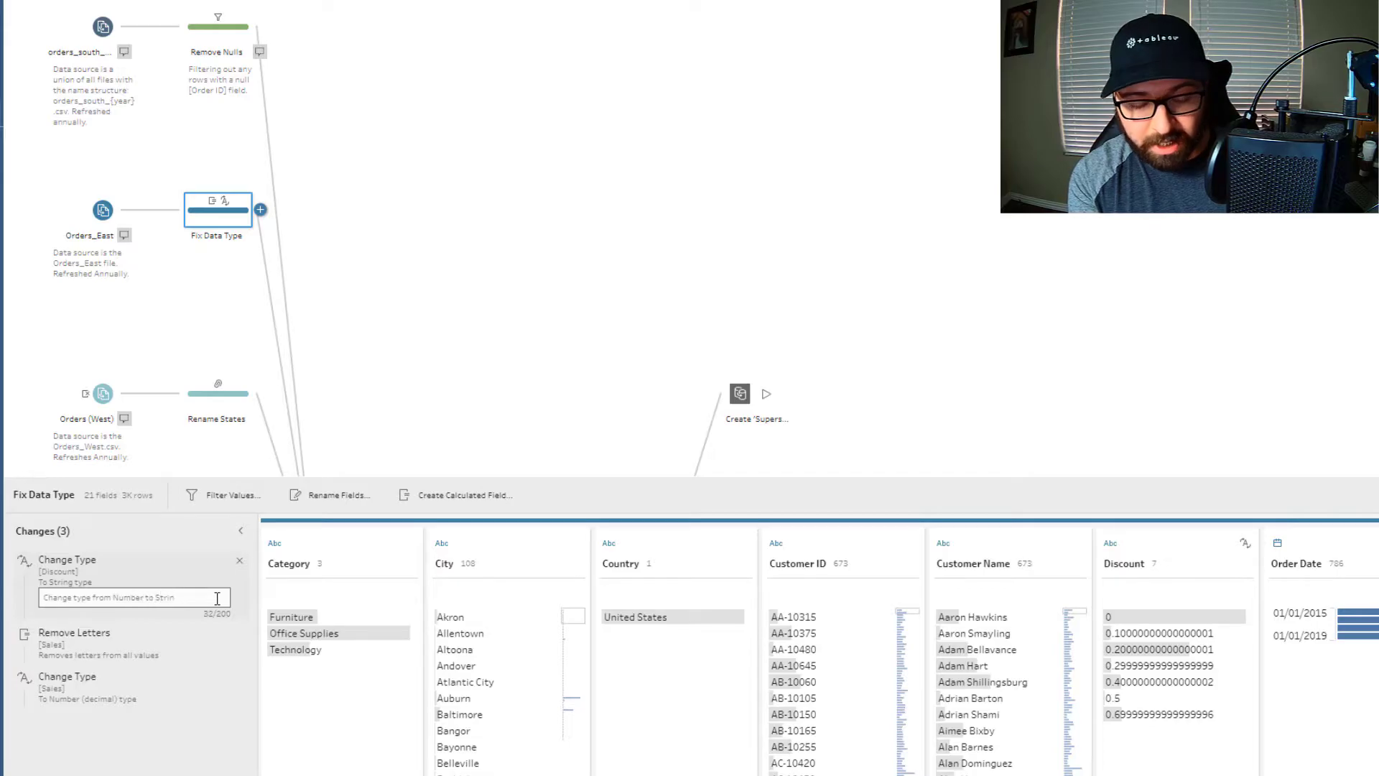
key(ctrl+a)
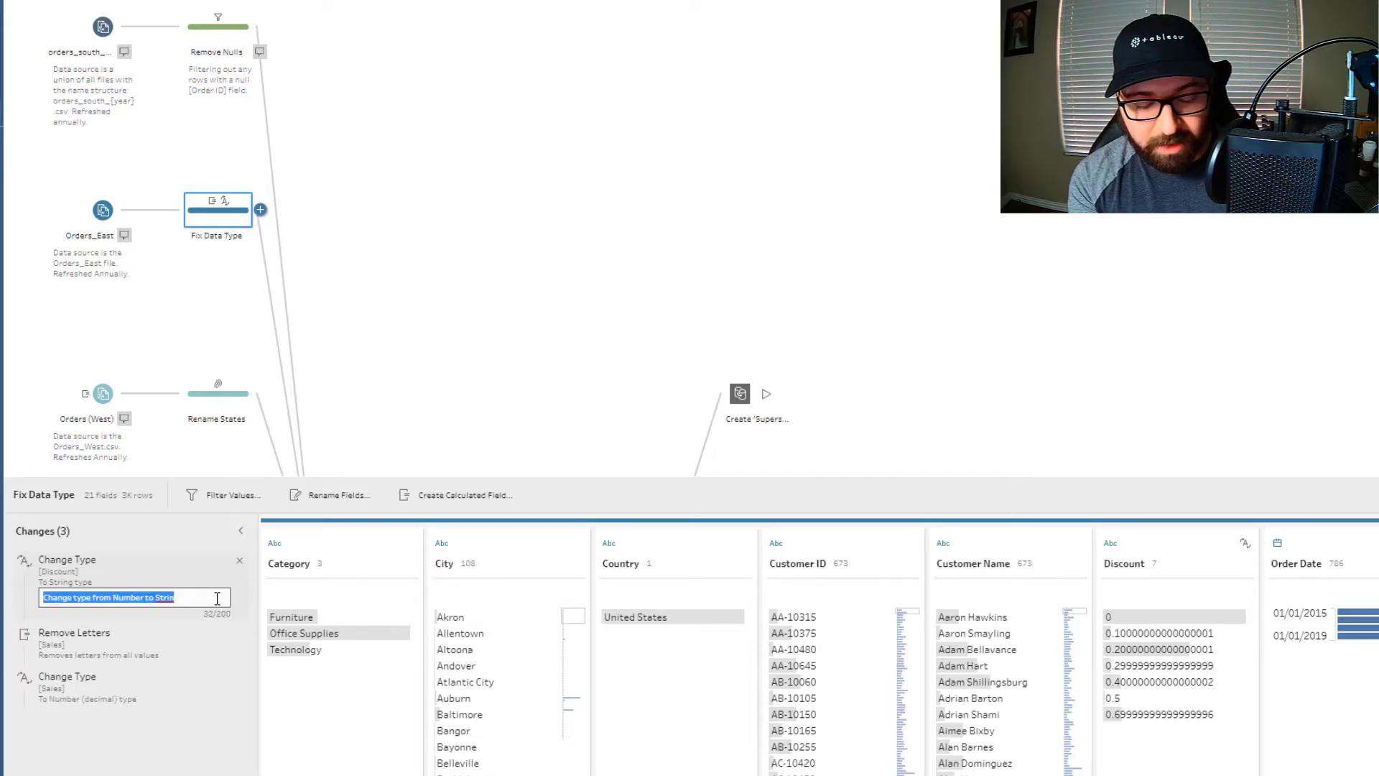
text(c)
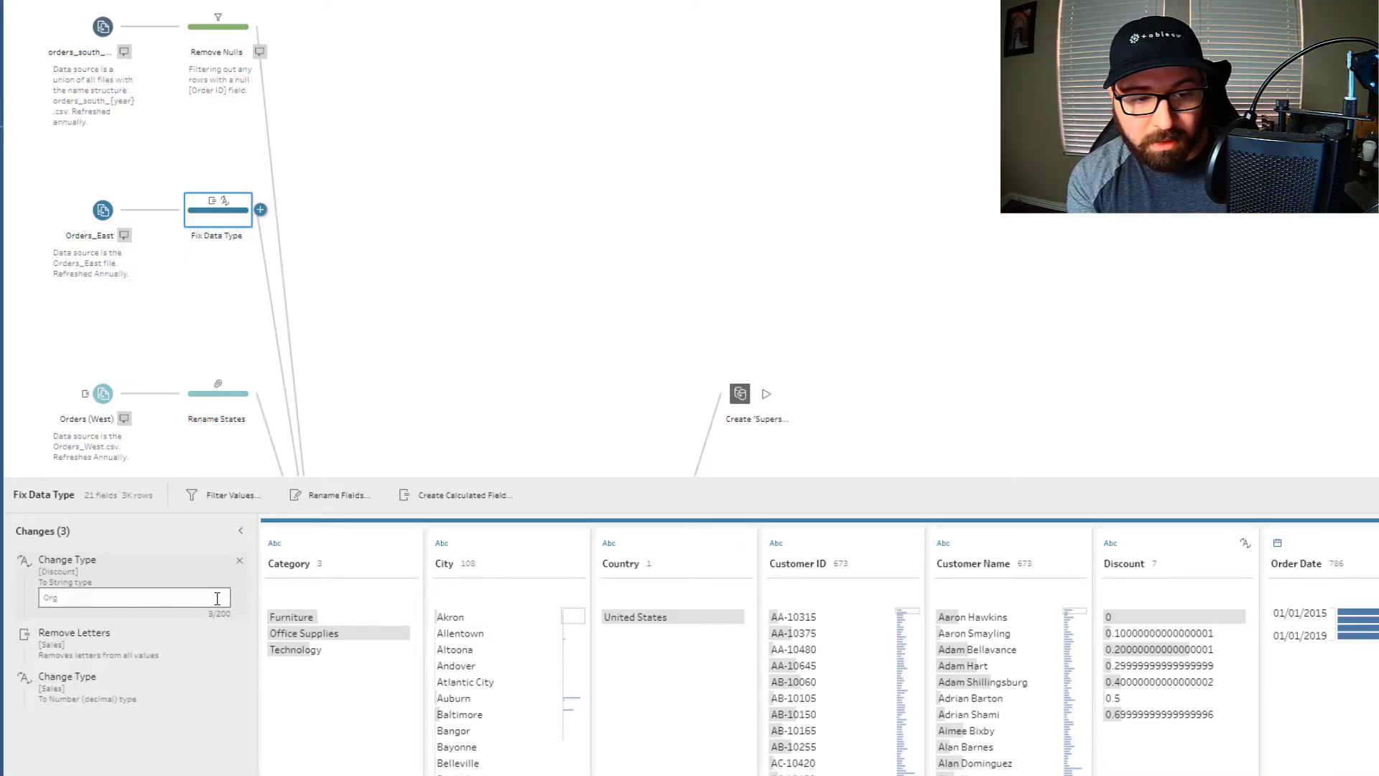
text(Original TR)
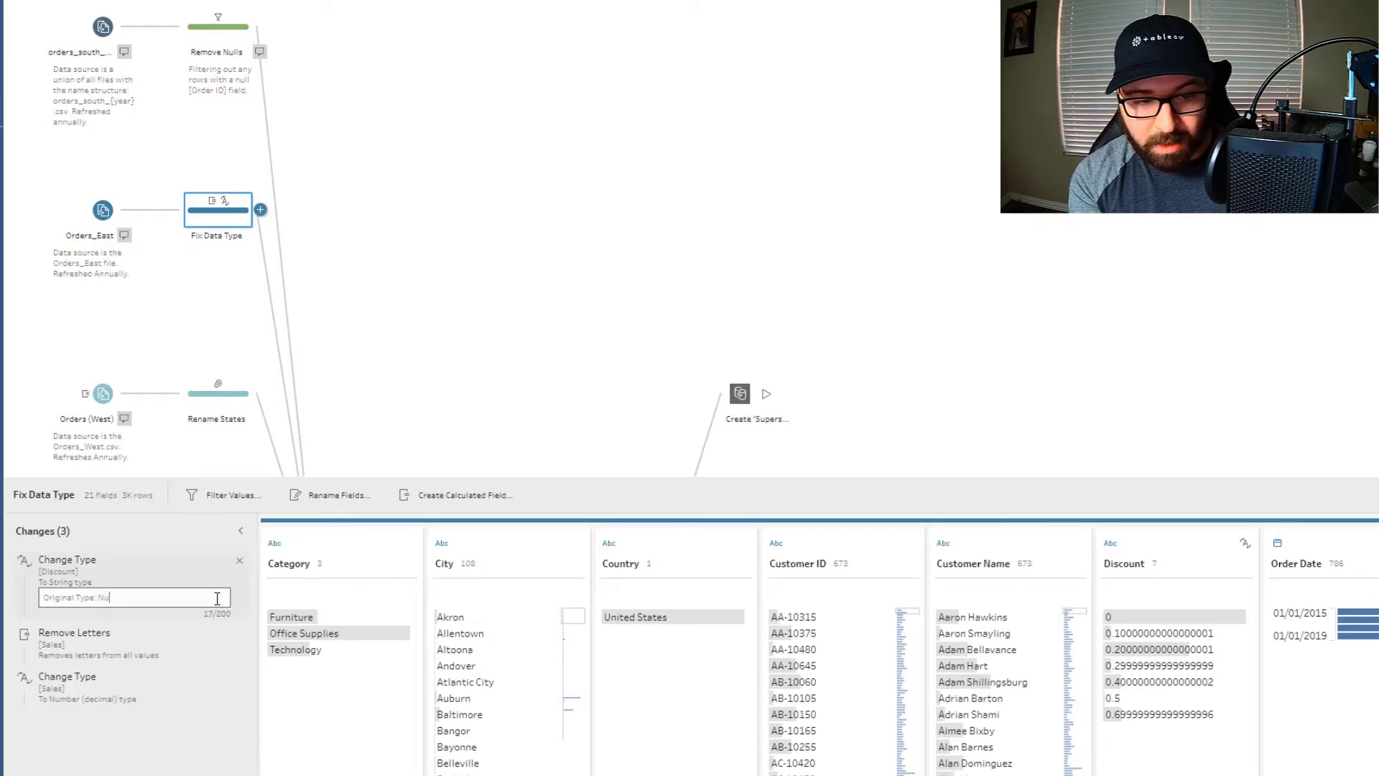
text(pe: Number)
key(Return)
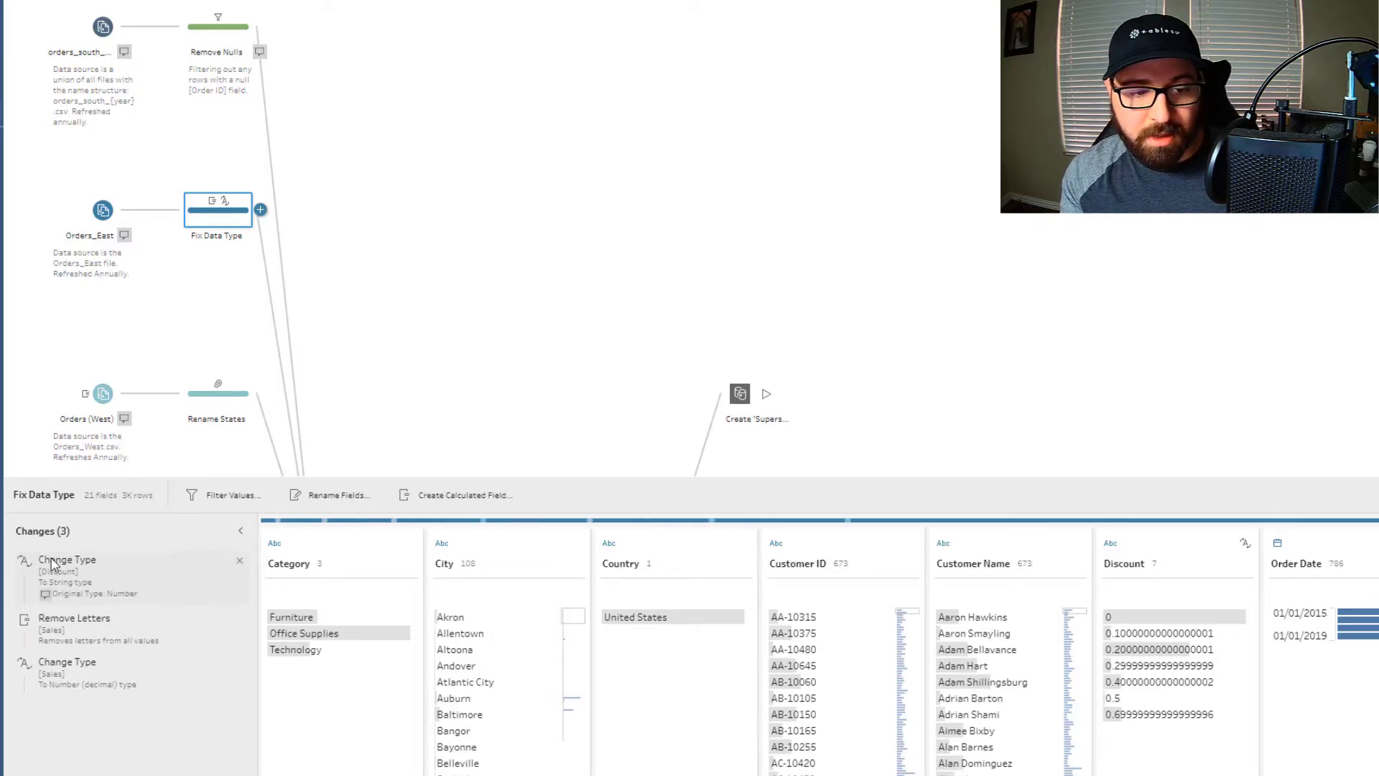
- Select the Remove Letters change in the Fix Data Type step
right_click(109, 641)
click(117, 624)
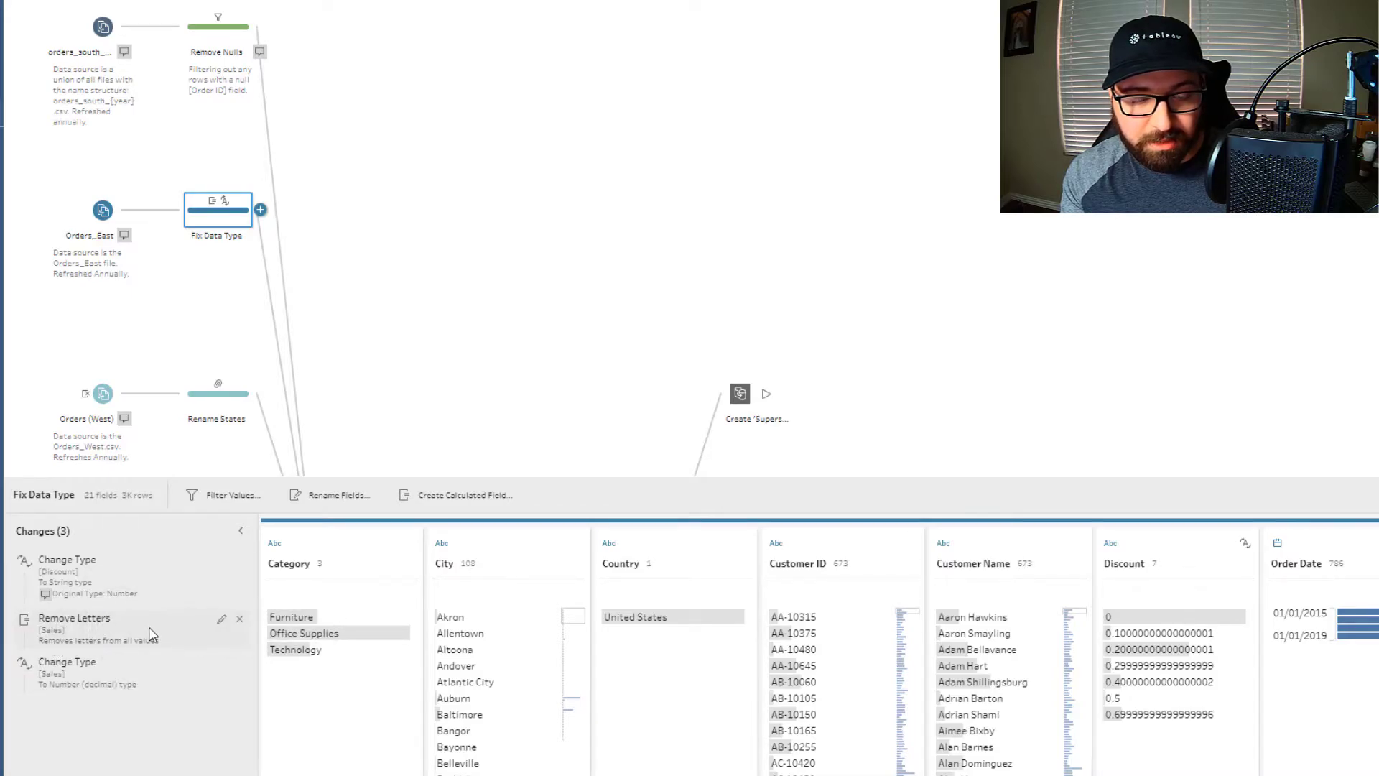
click(104, 627)
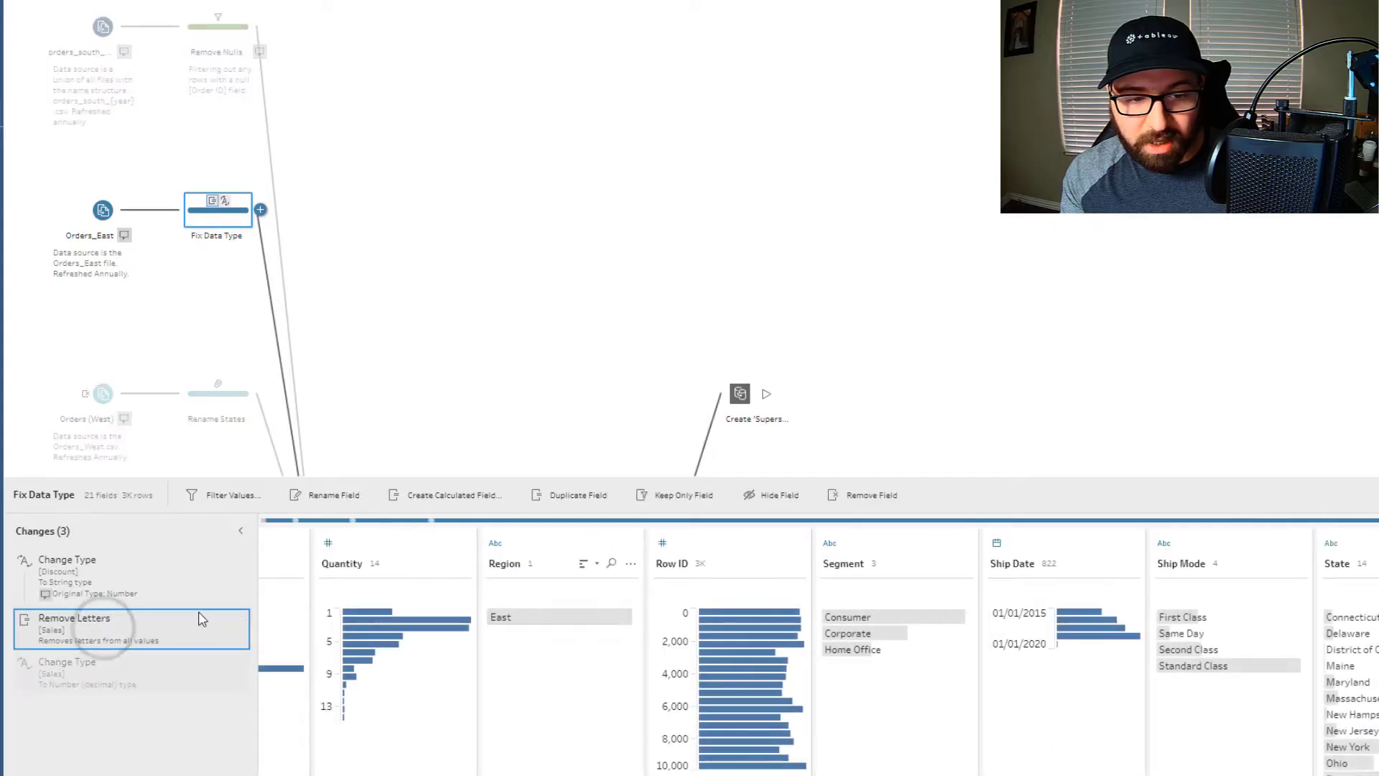
click(220, 620)
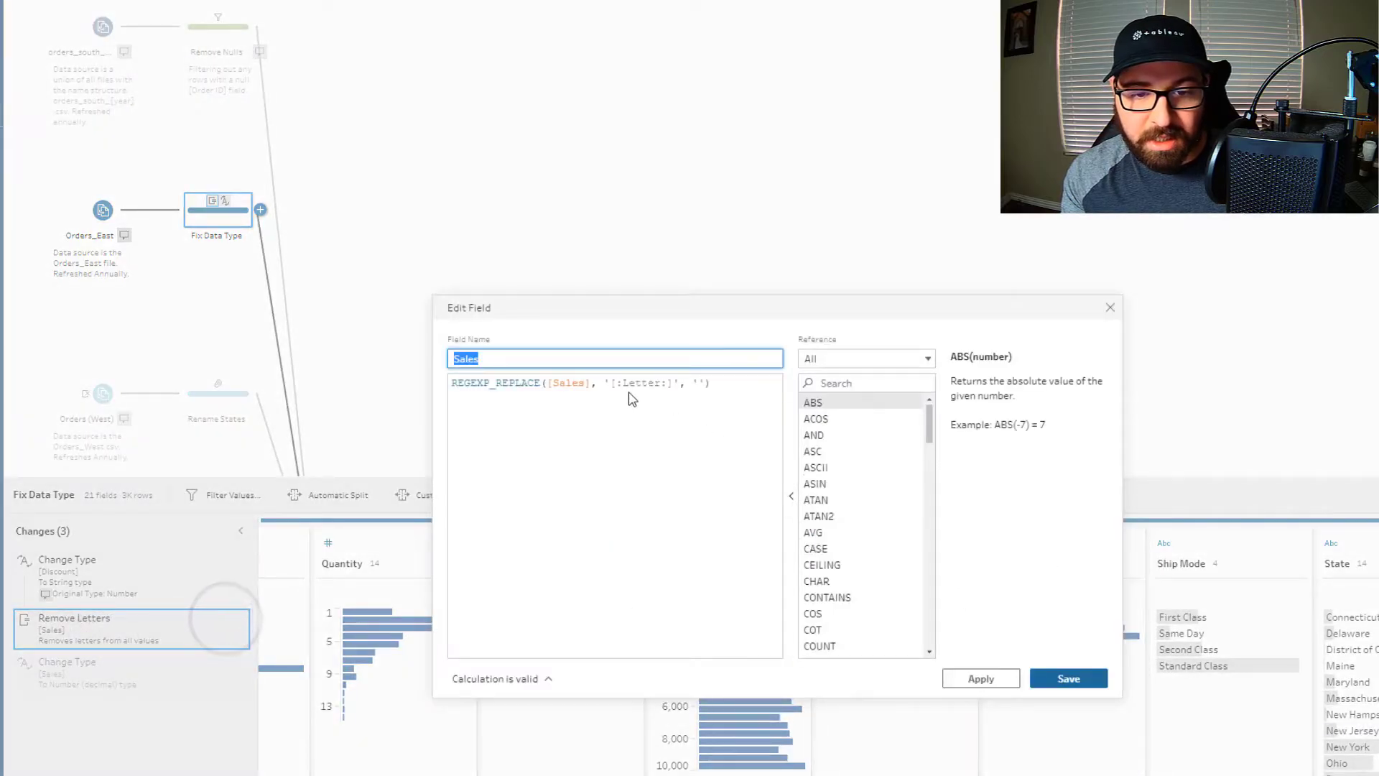
click(573, 385)
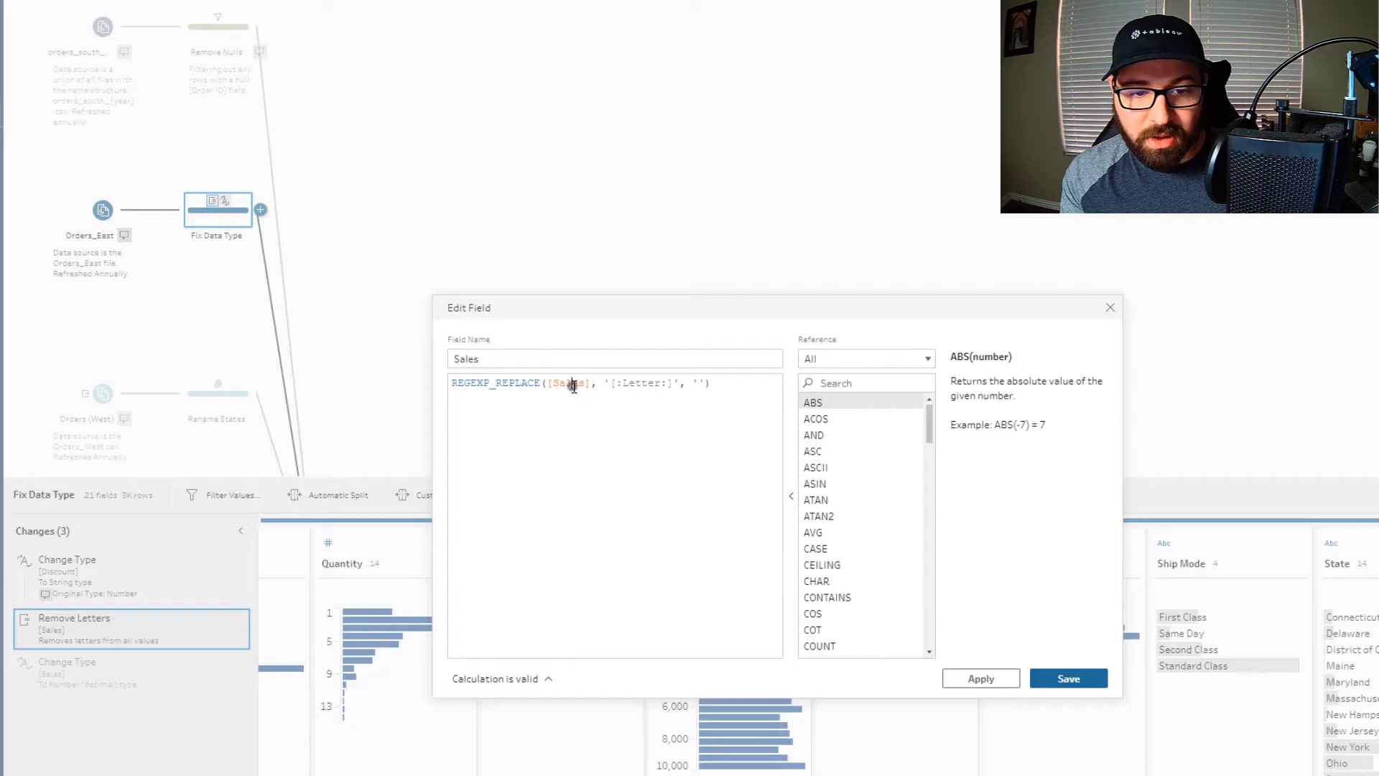
click(657, 384)
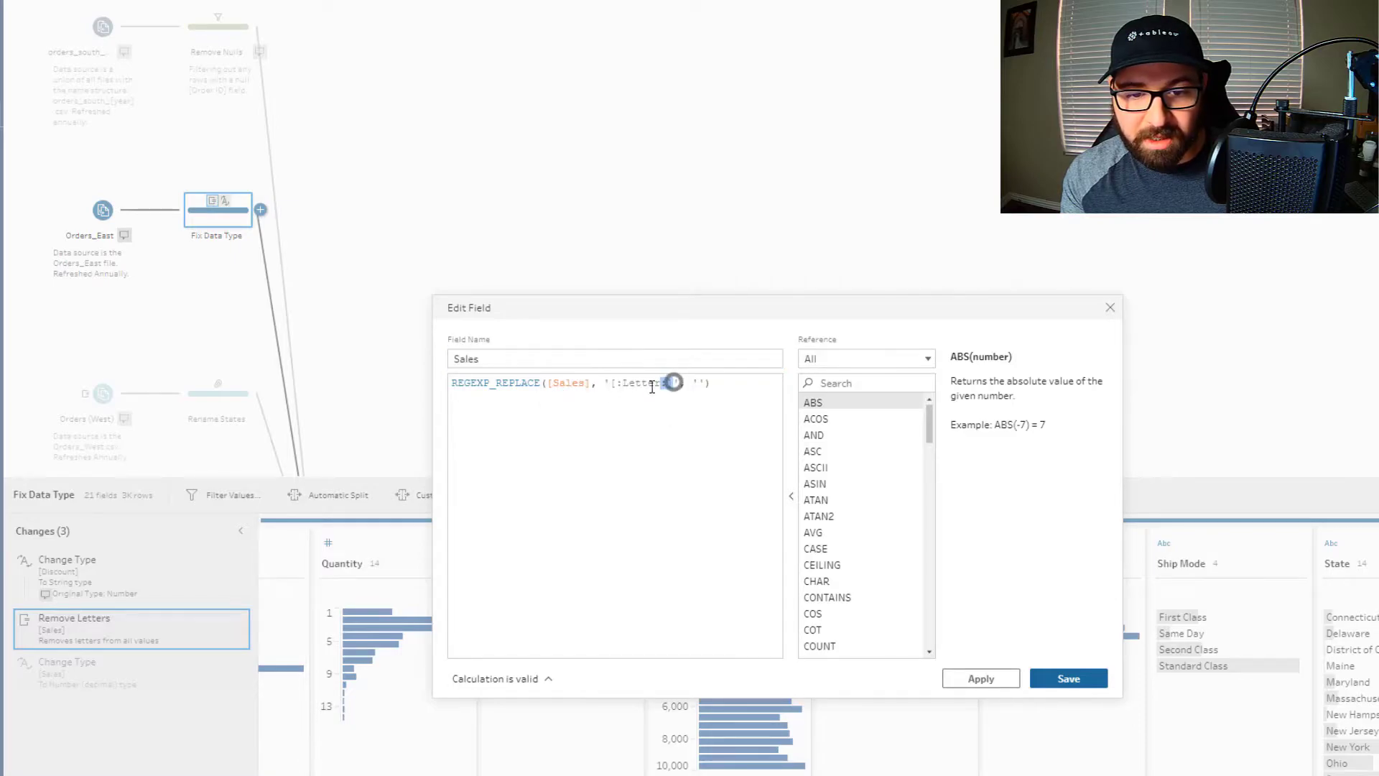
drag(674, 383, 610, 389)
click(624, 385)
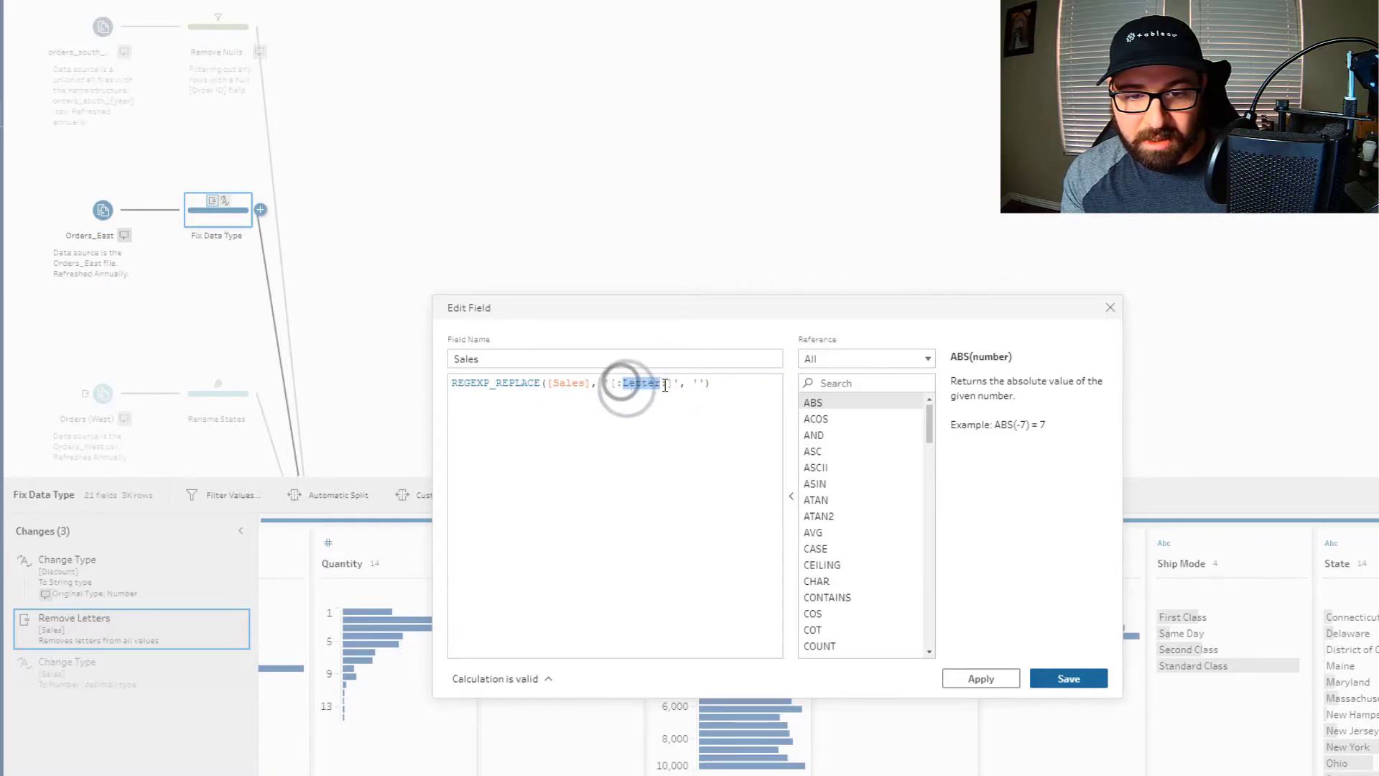
click(690, 381)
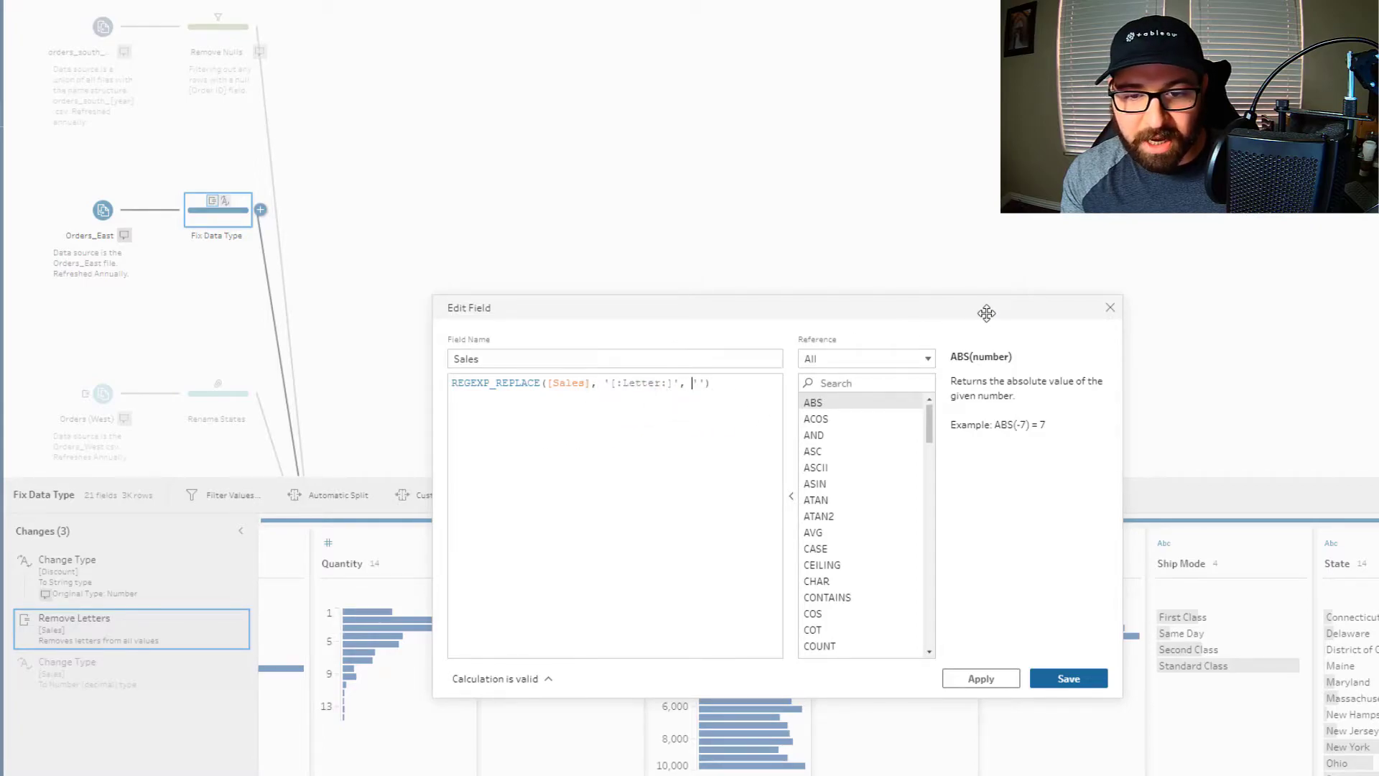
click(1106, 309)
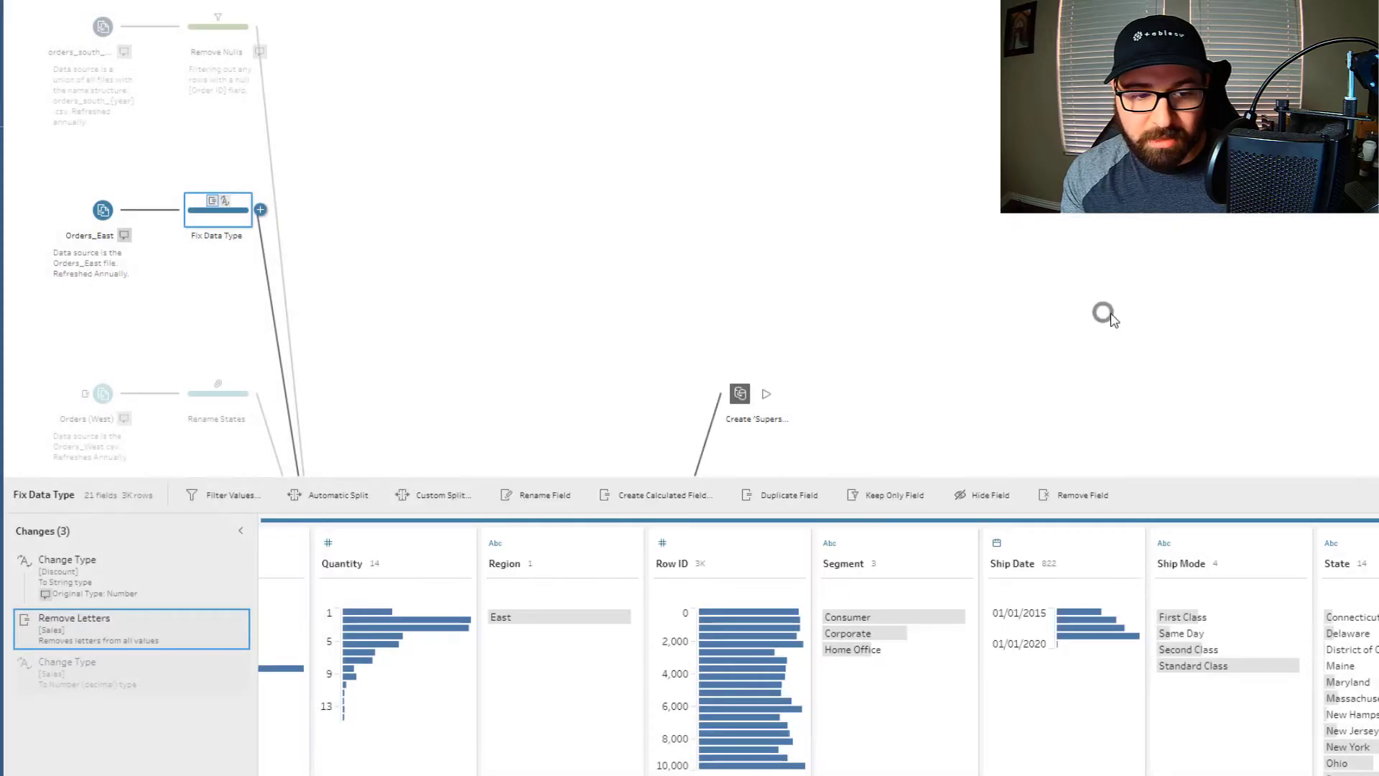
click(112, 646)
click(117, 671)
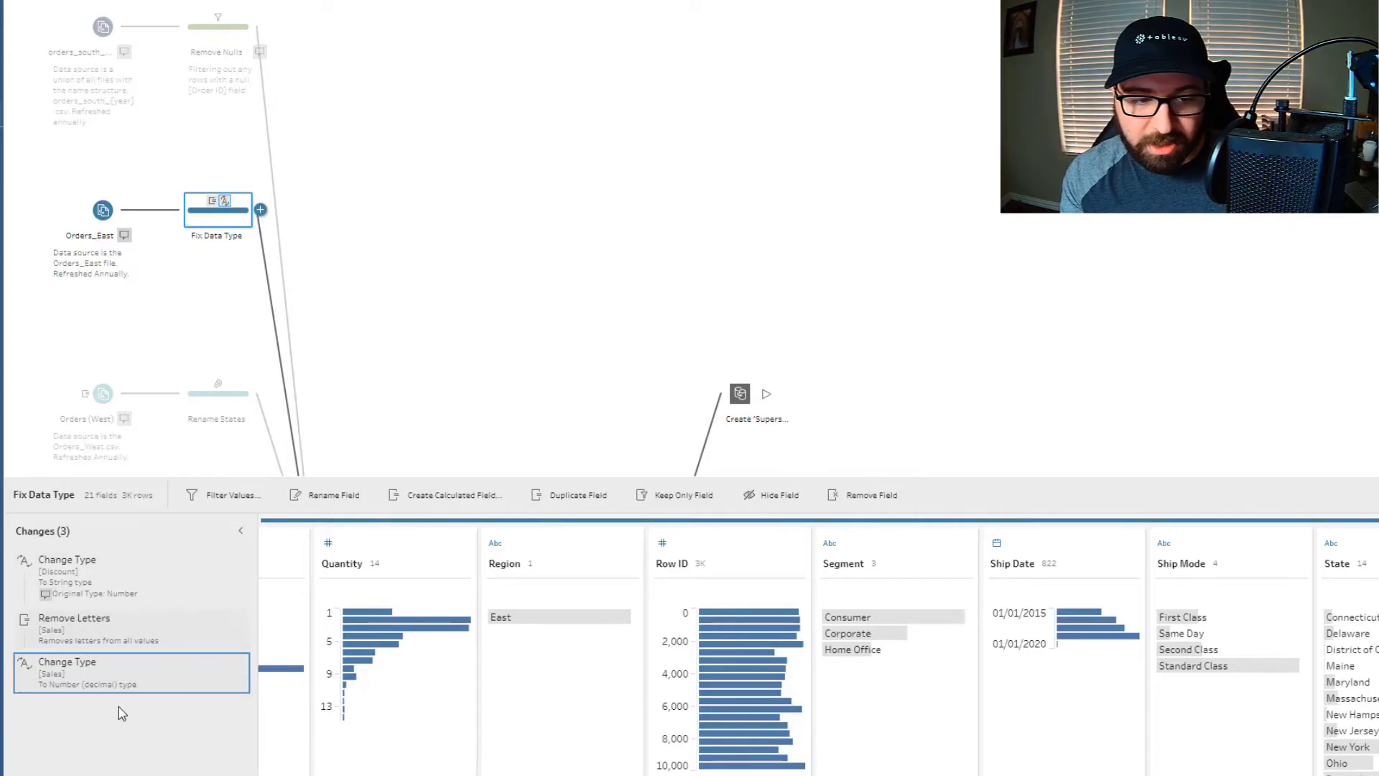
mouse_move(119, 684)
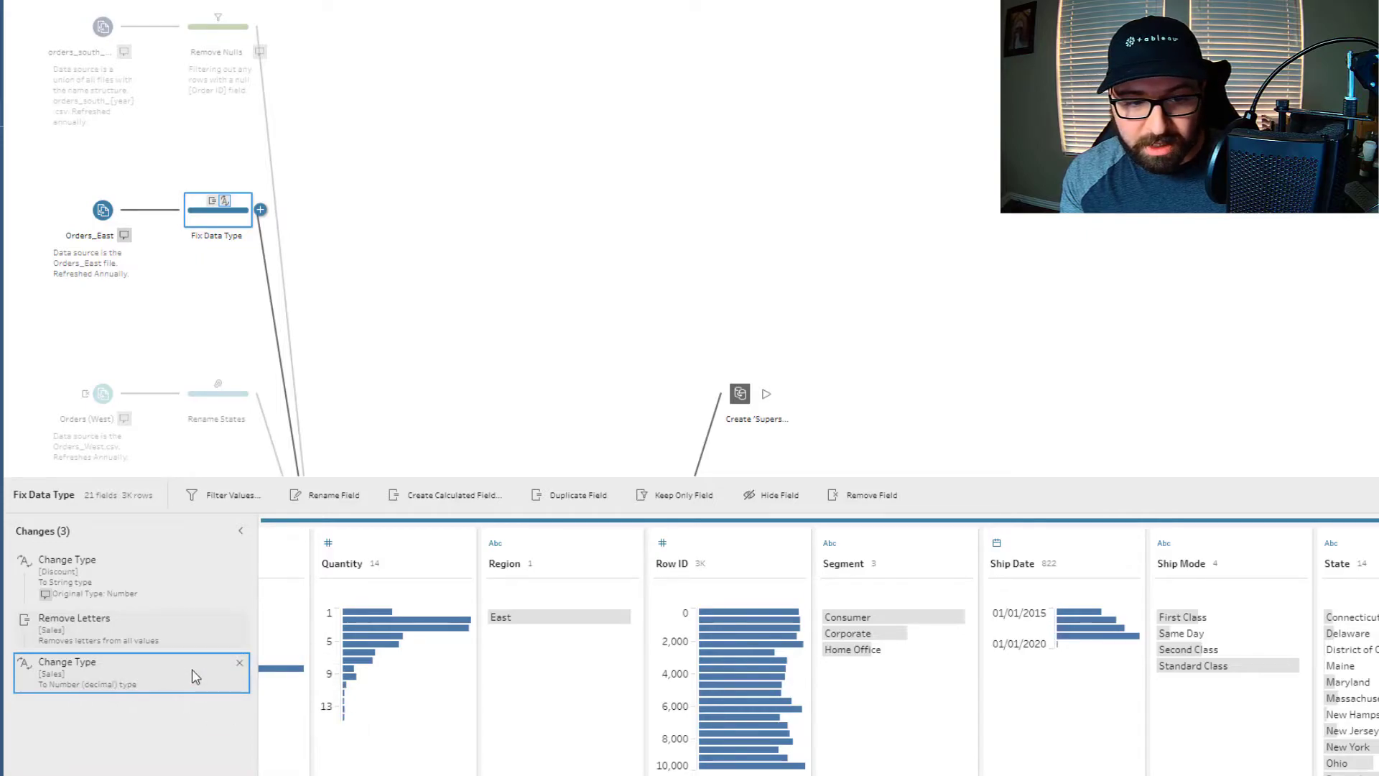
- Restore the deleted Sales type change and add the note 'Original Type: String' to it
click(239, 662)
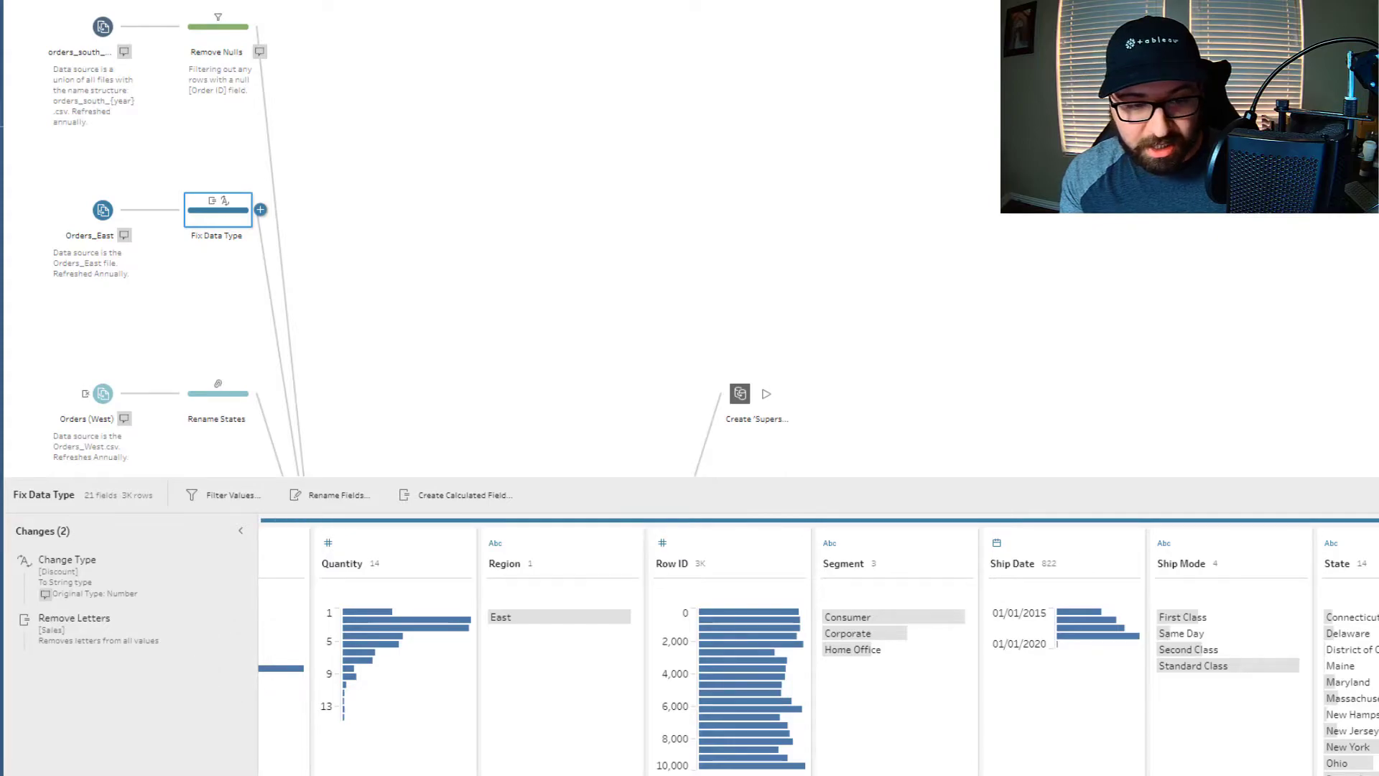
key(ctrl+z)
right_click(210, 680)
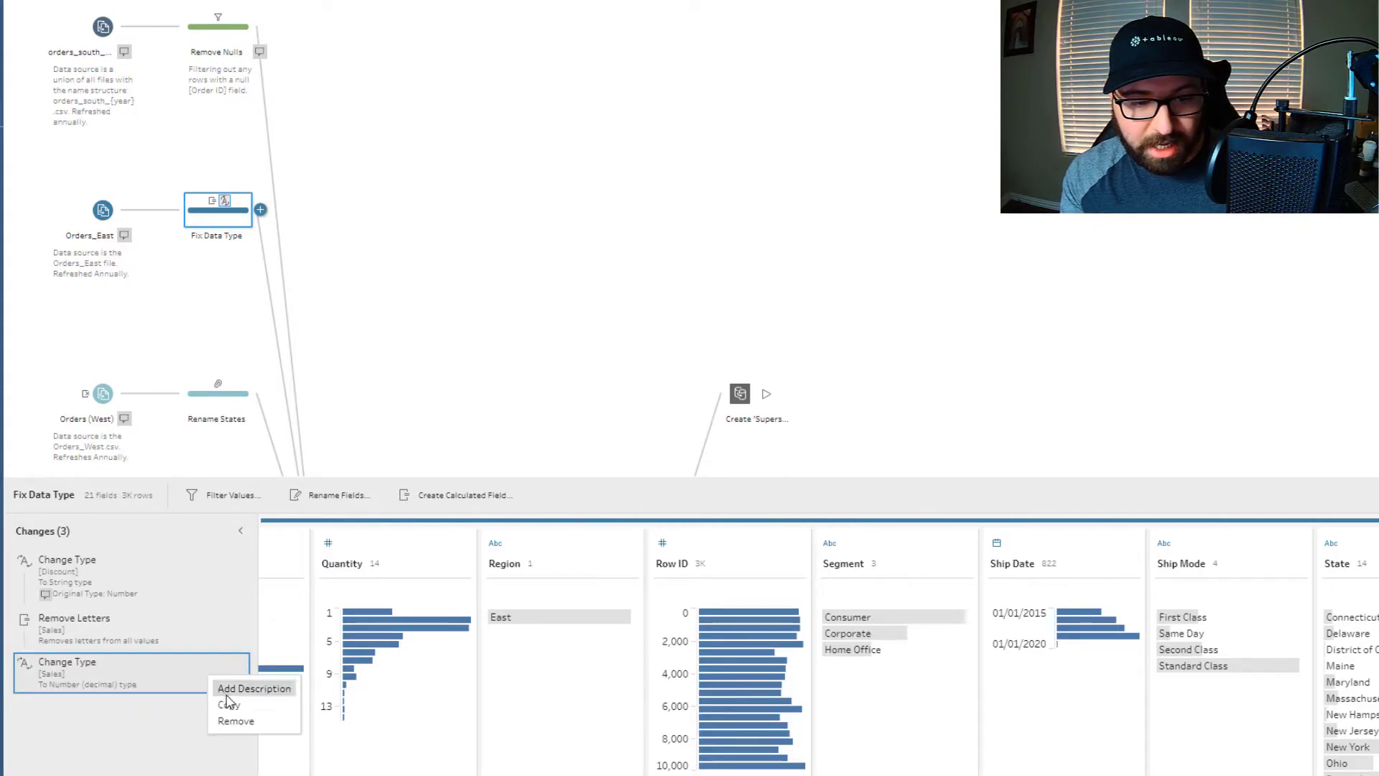
click(233, 691)
text(Or)
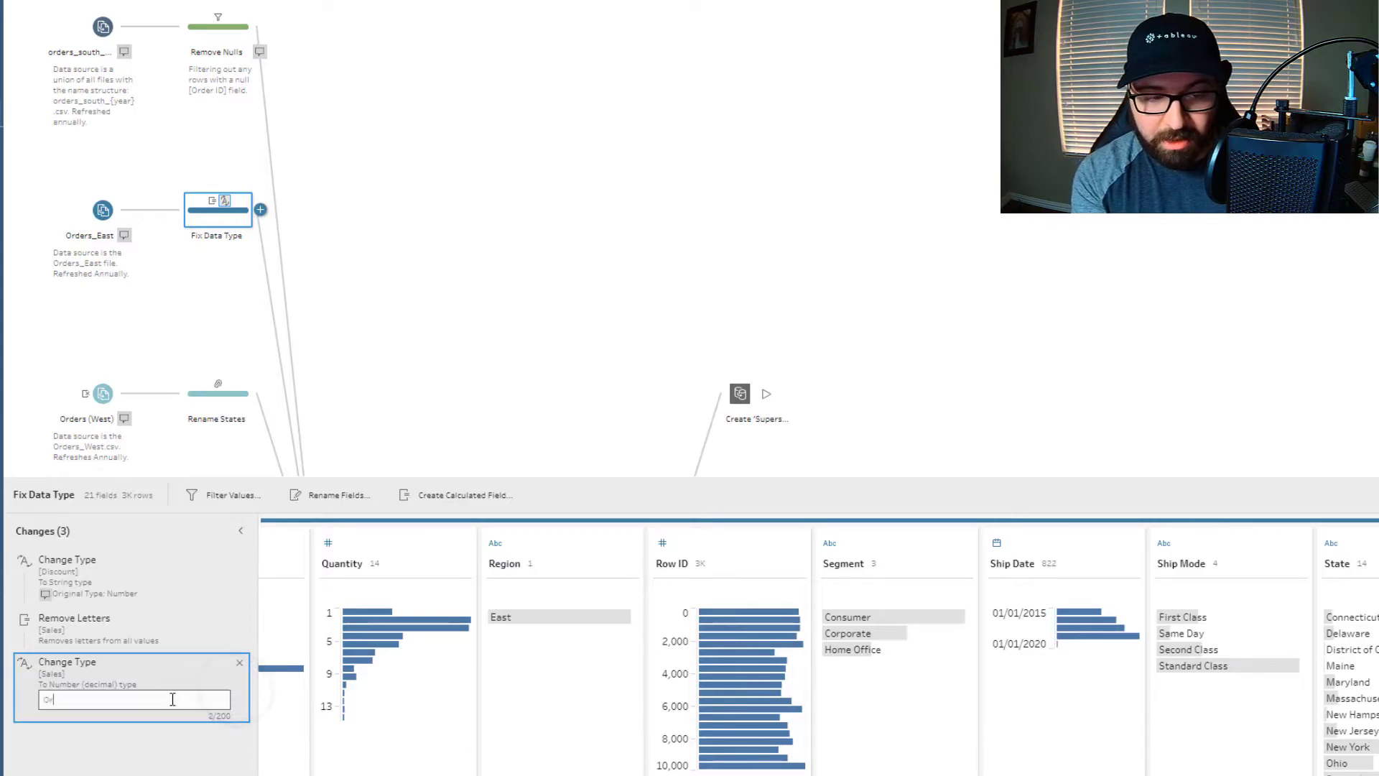
text(i)
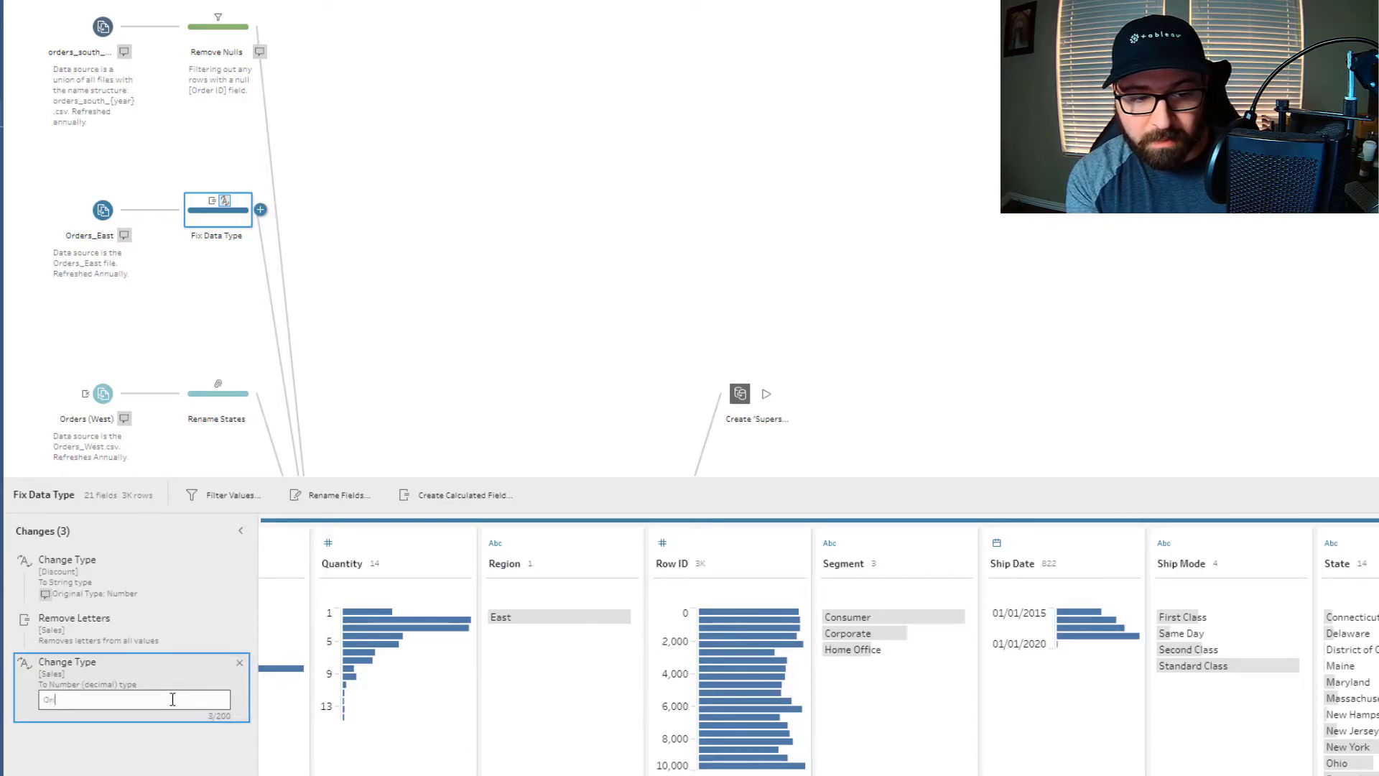
text(ginal Type: String)
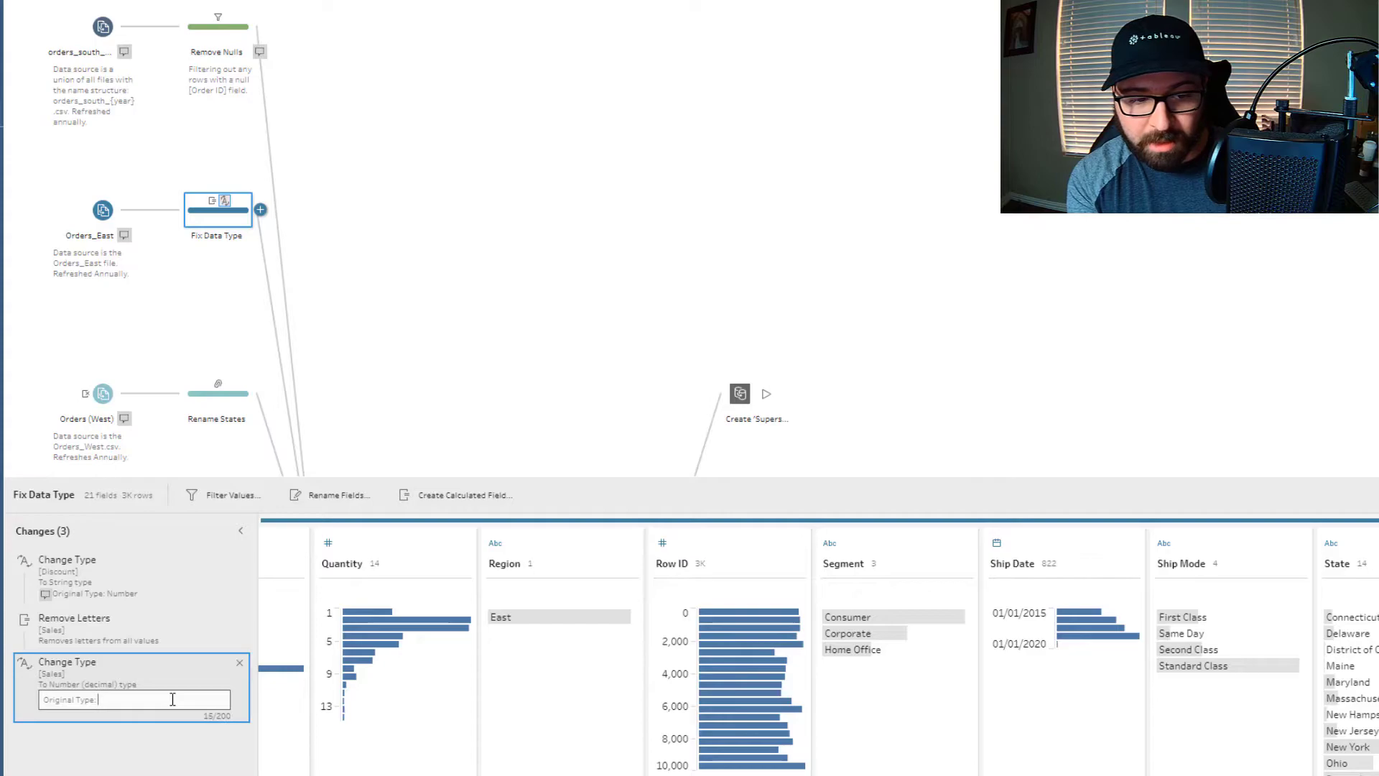
click(96, 755)
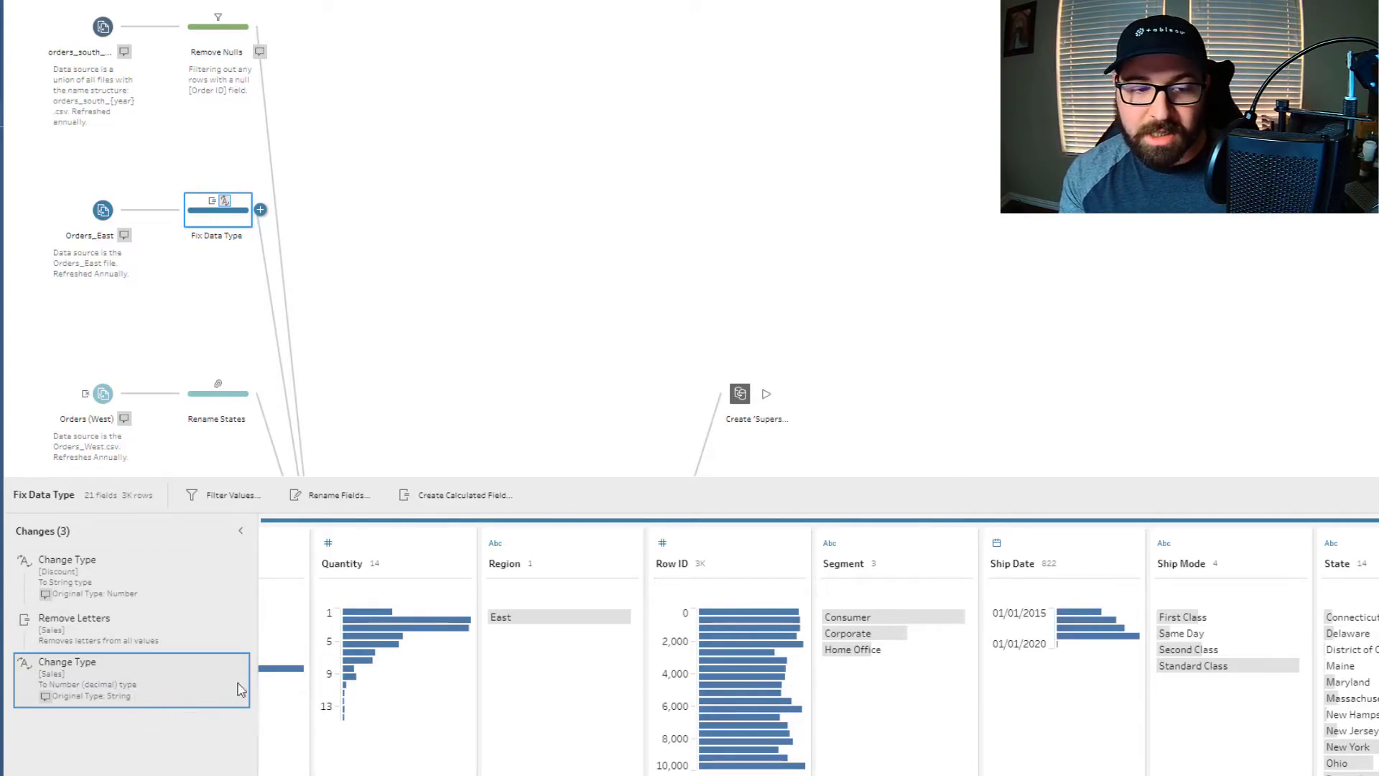
- Describe Fix Data Type: 'Fields changed: Discount and Sales. Data types changed to reflect accurate values'
double_click(228, 236)
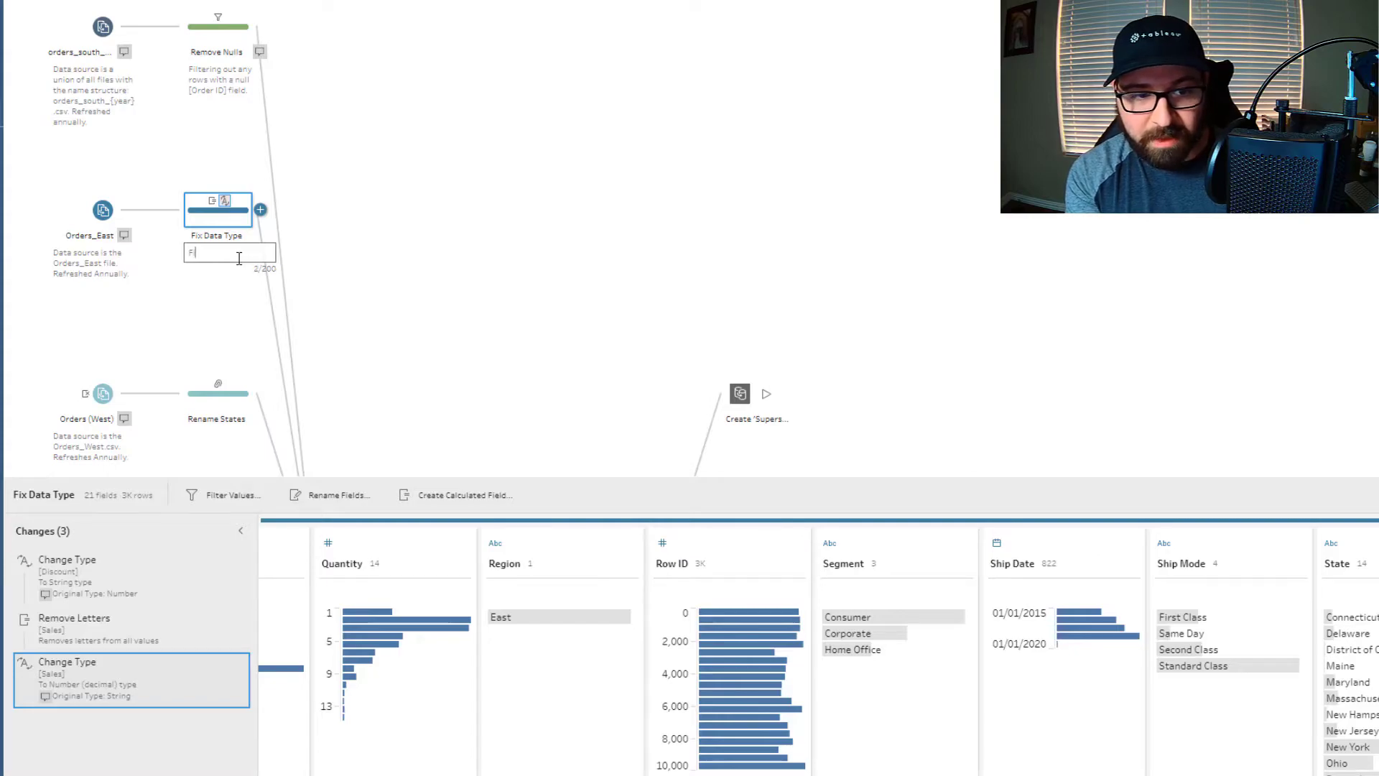
text(Fields )
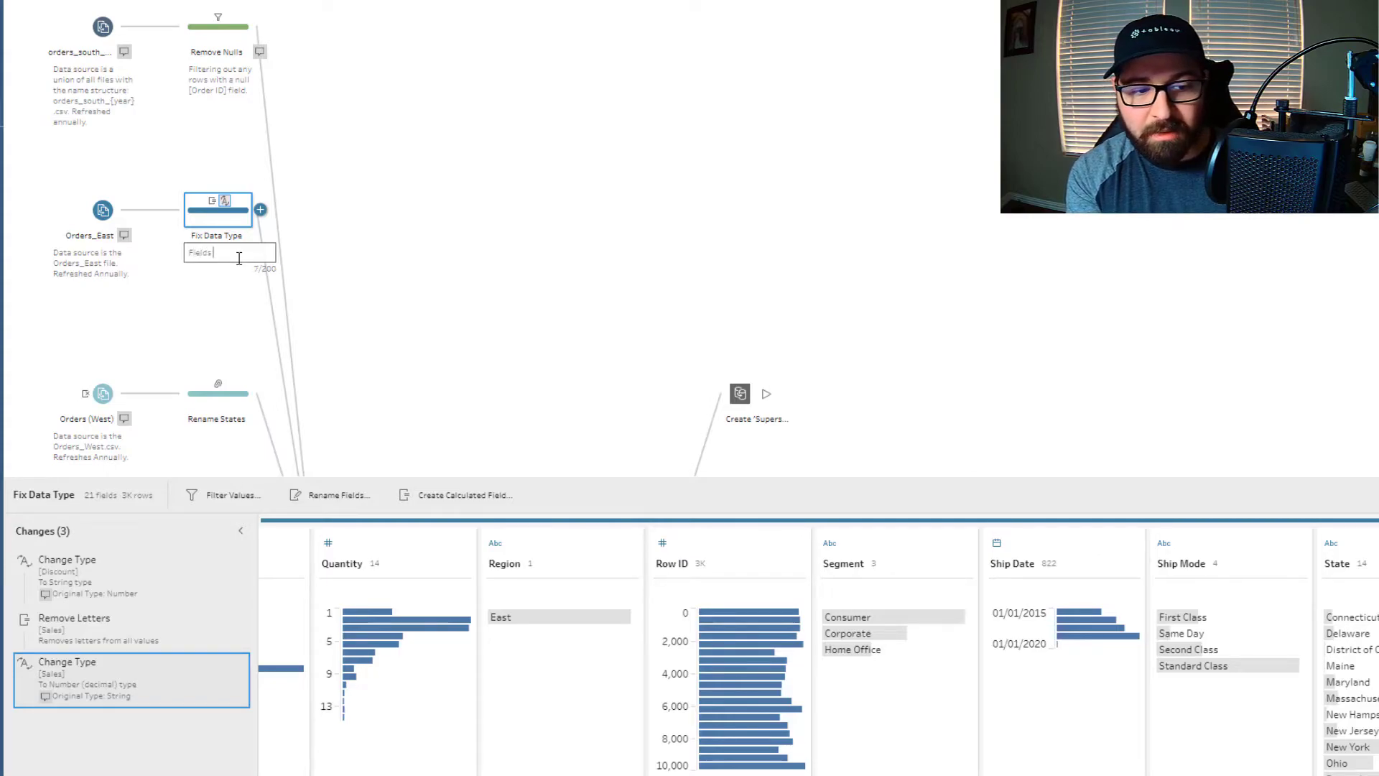
text(cha)
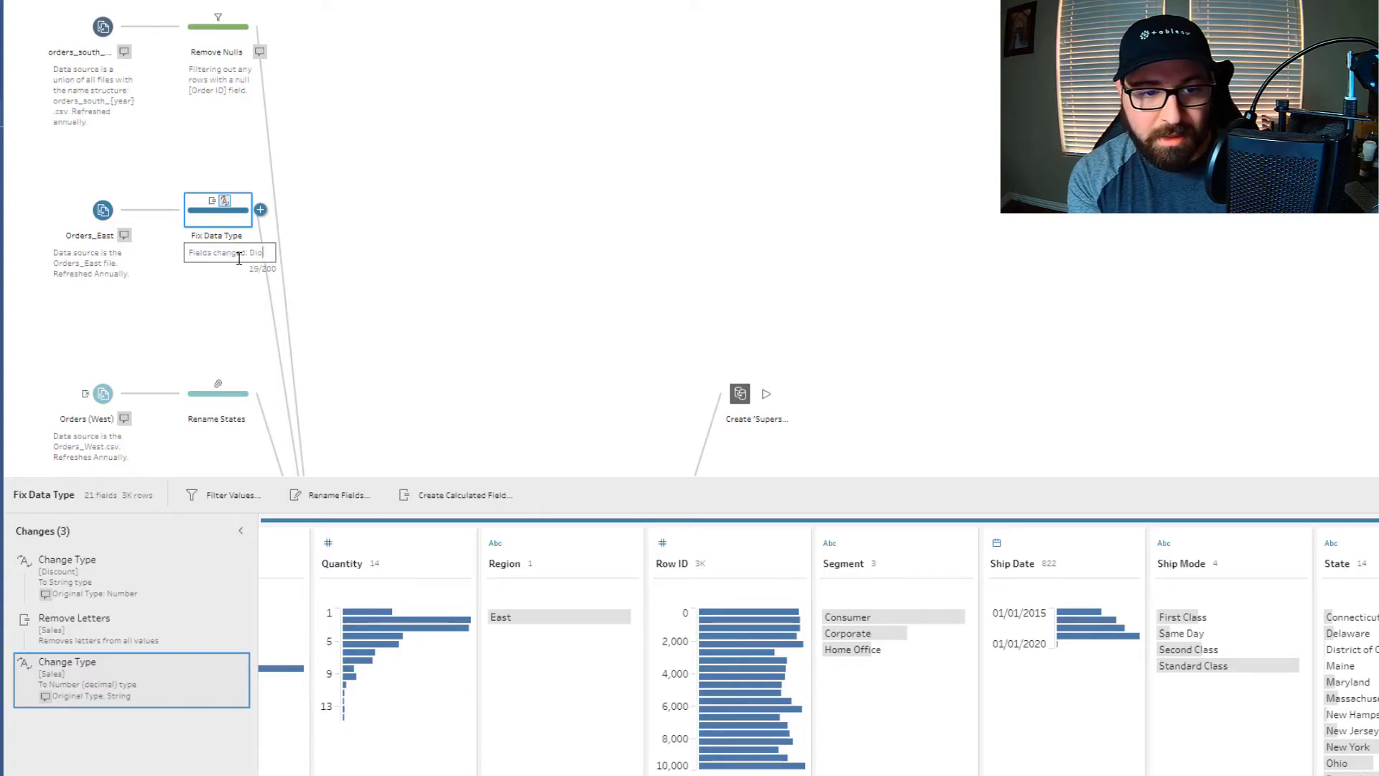
text(nged: Discount)
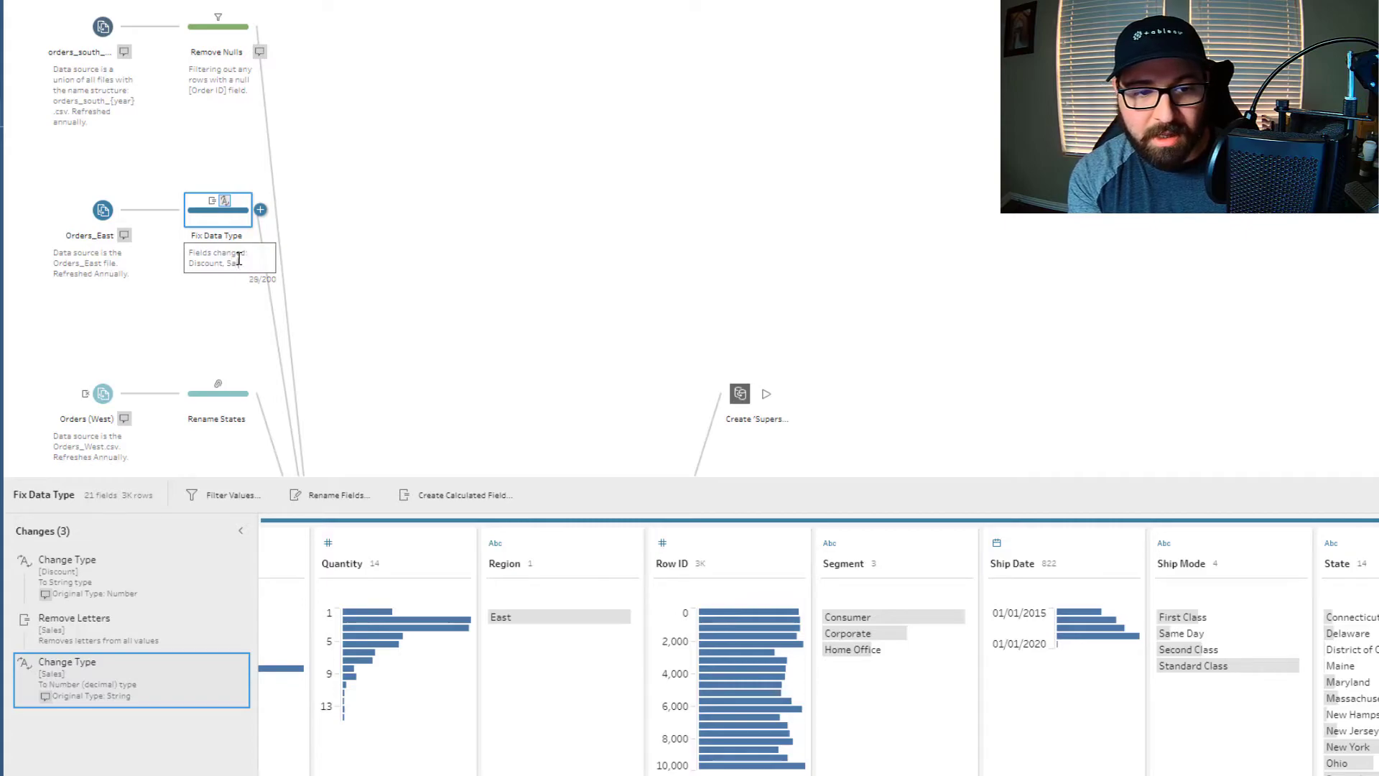
text( and Sales.)
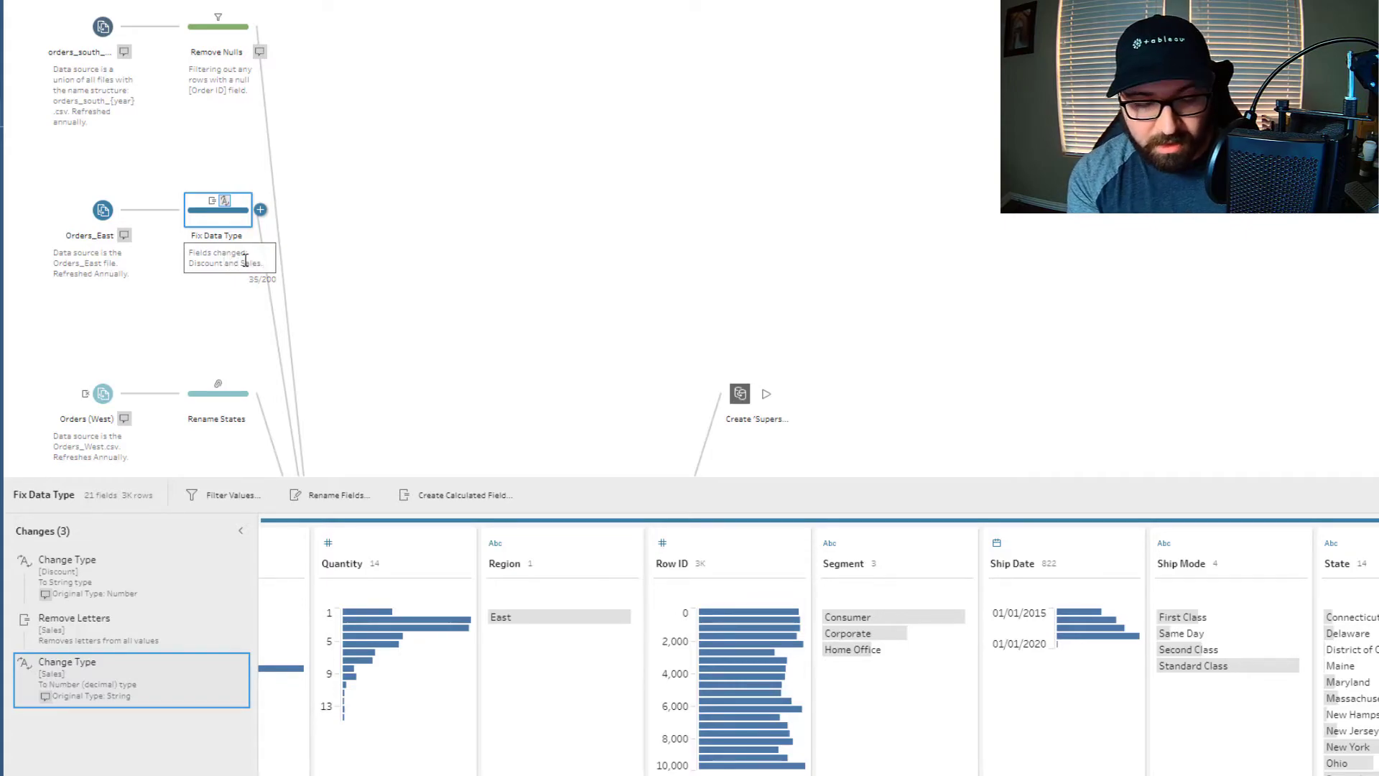
key(Return)
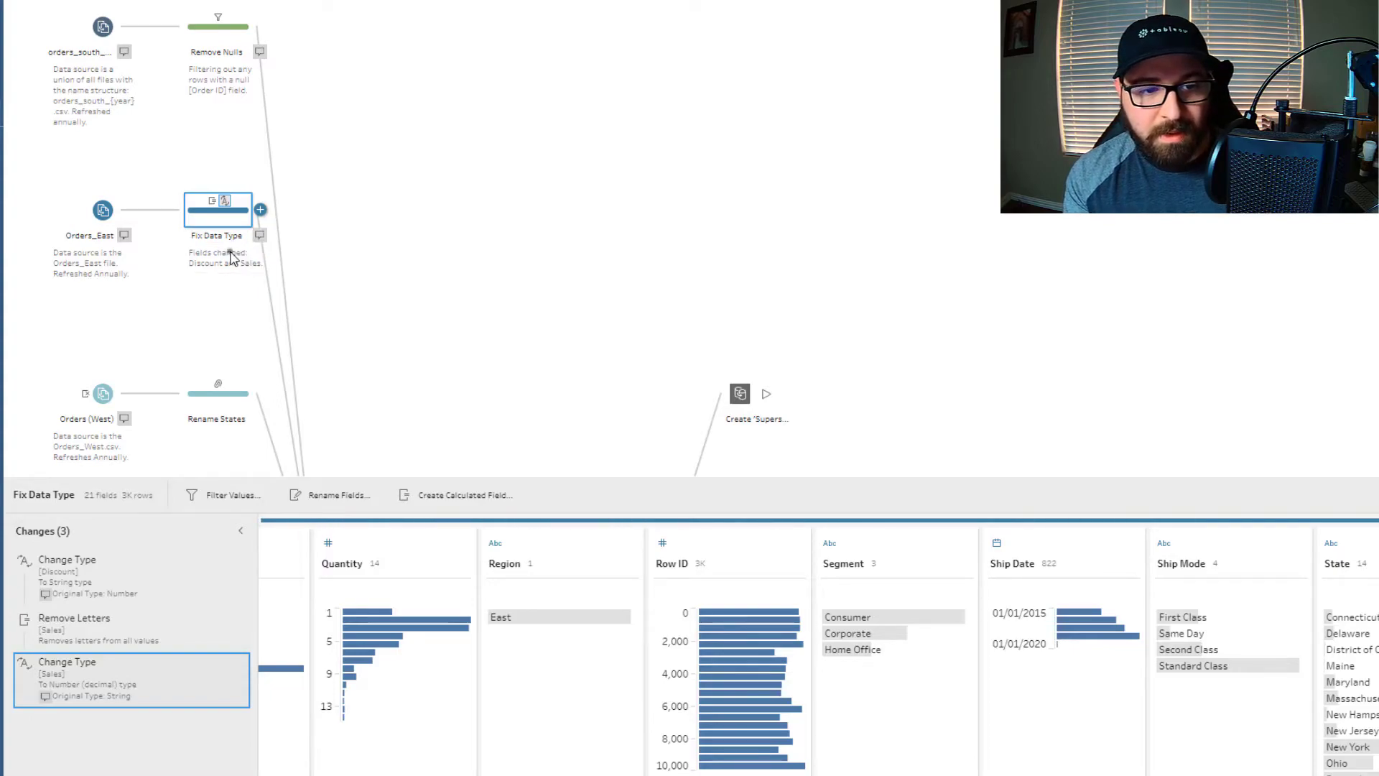
click(234, 257)
click(269, 261)
text(. )
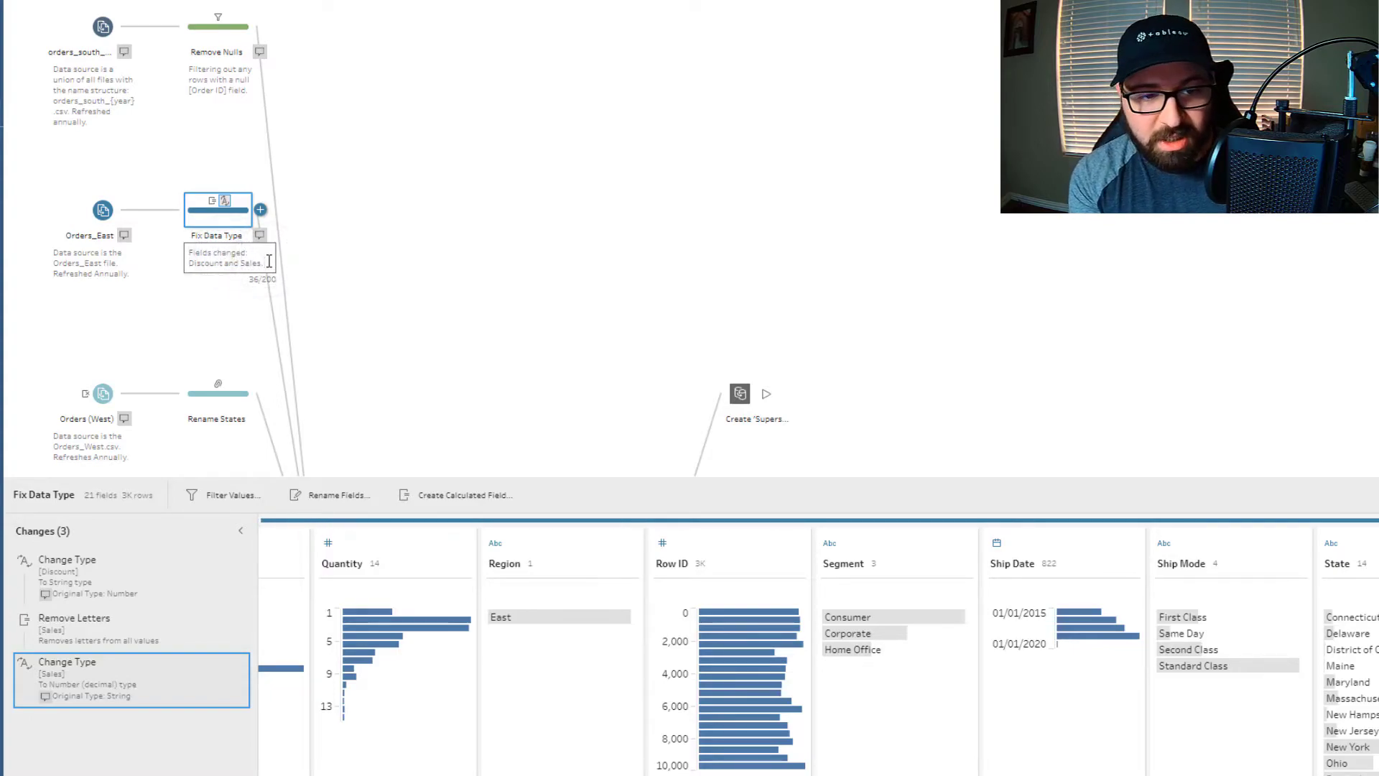
text(Data types )
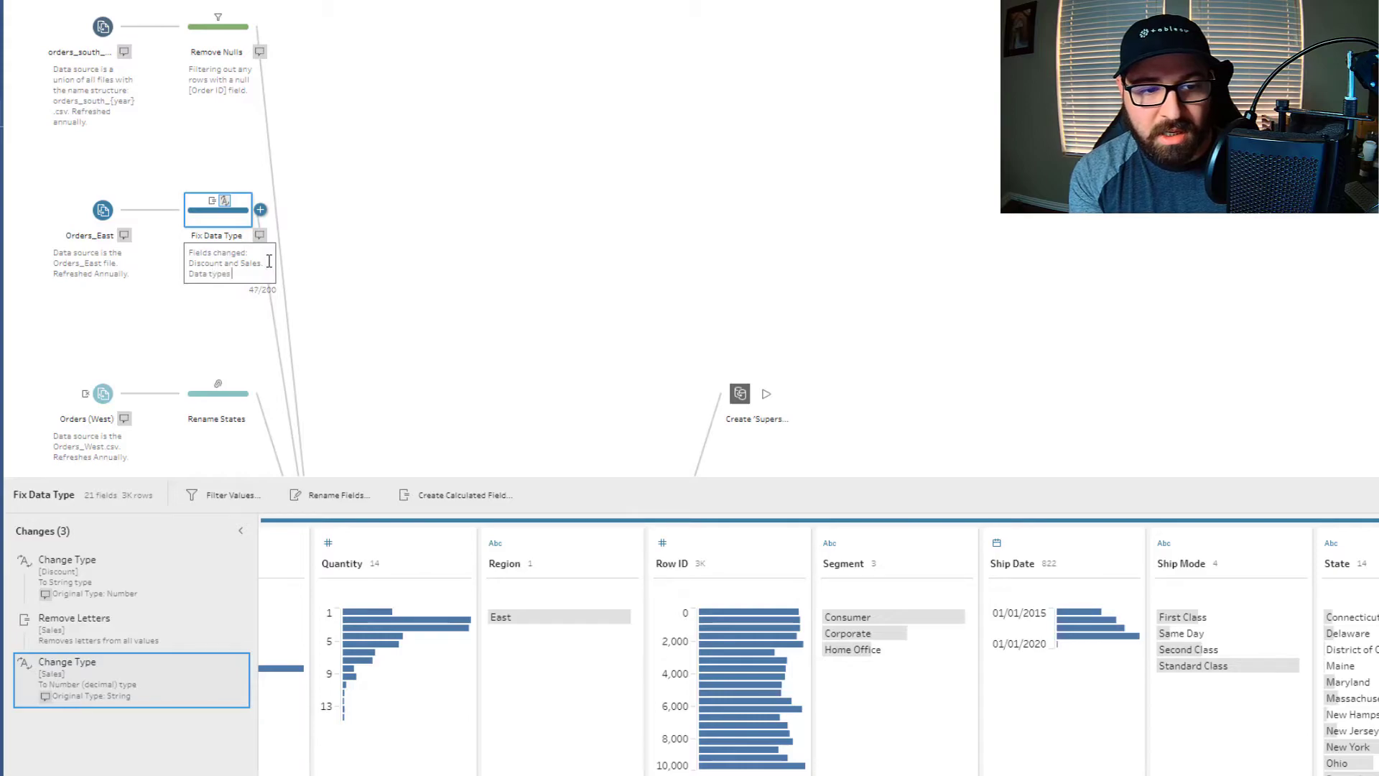
text(changed to )
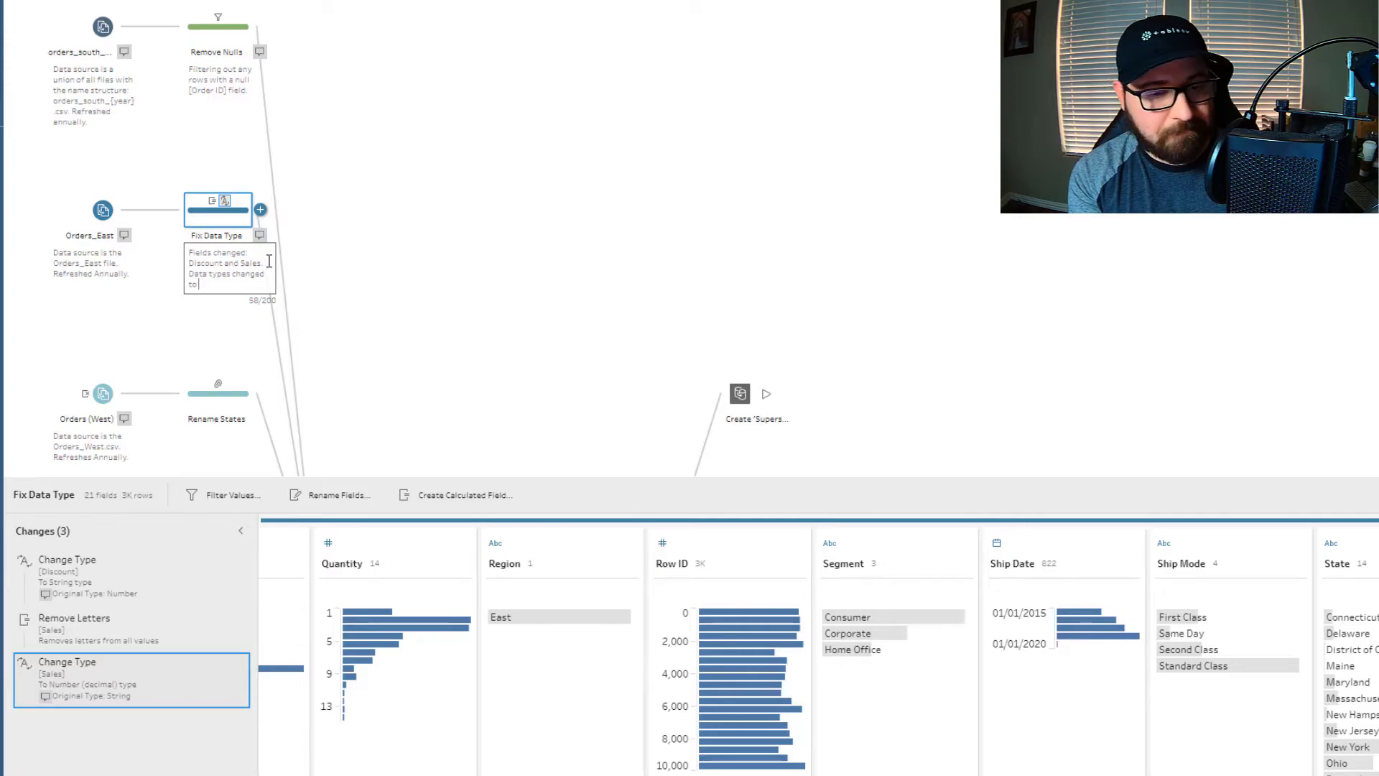
text(reflect)
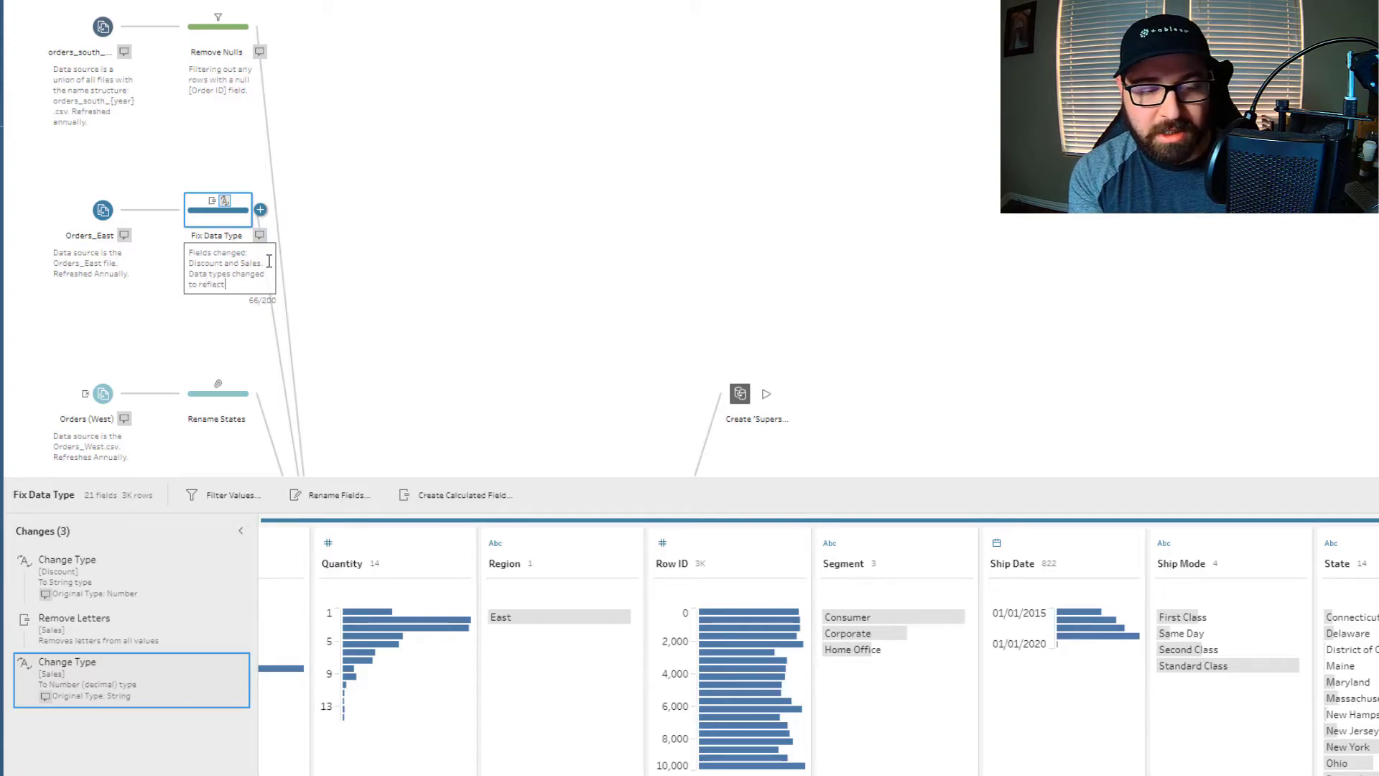
text( acc)
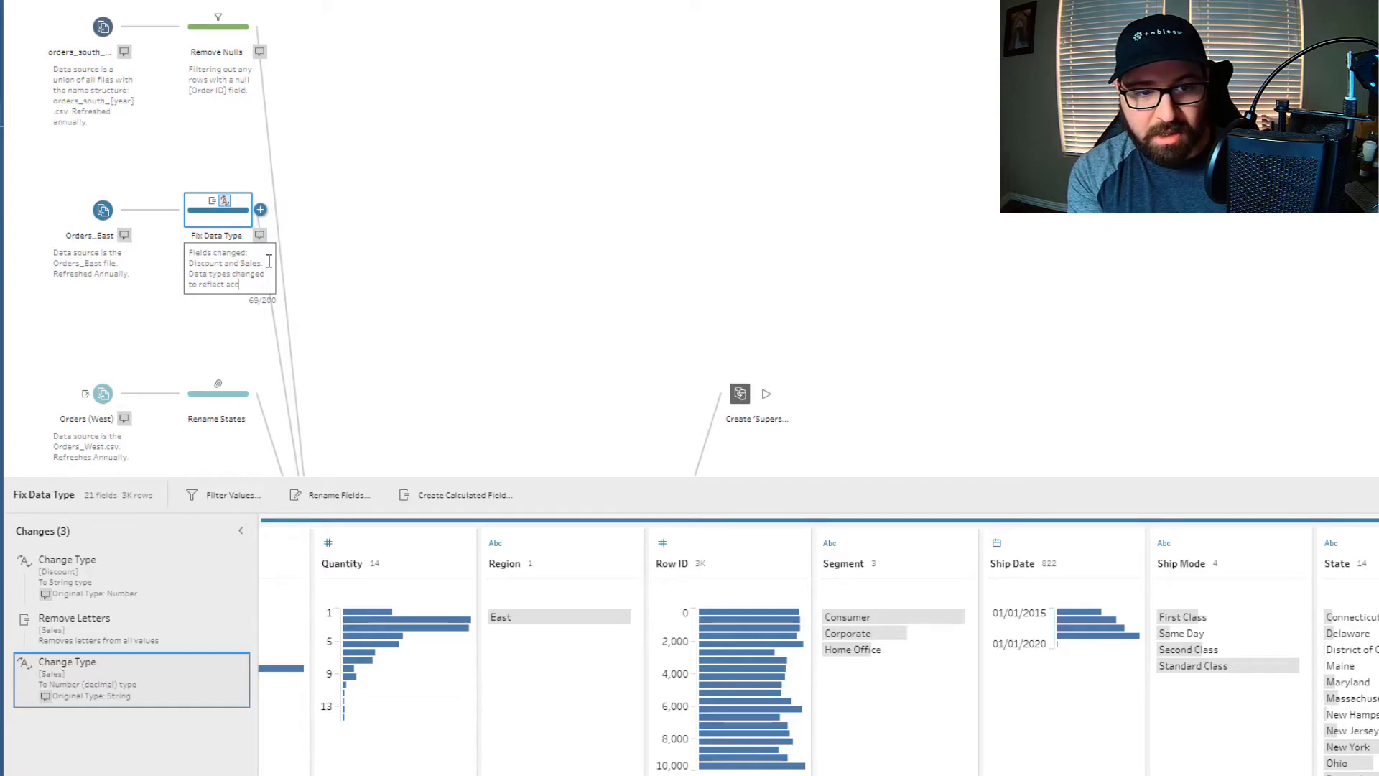
text(urate v)
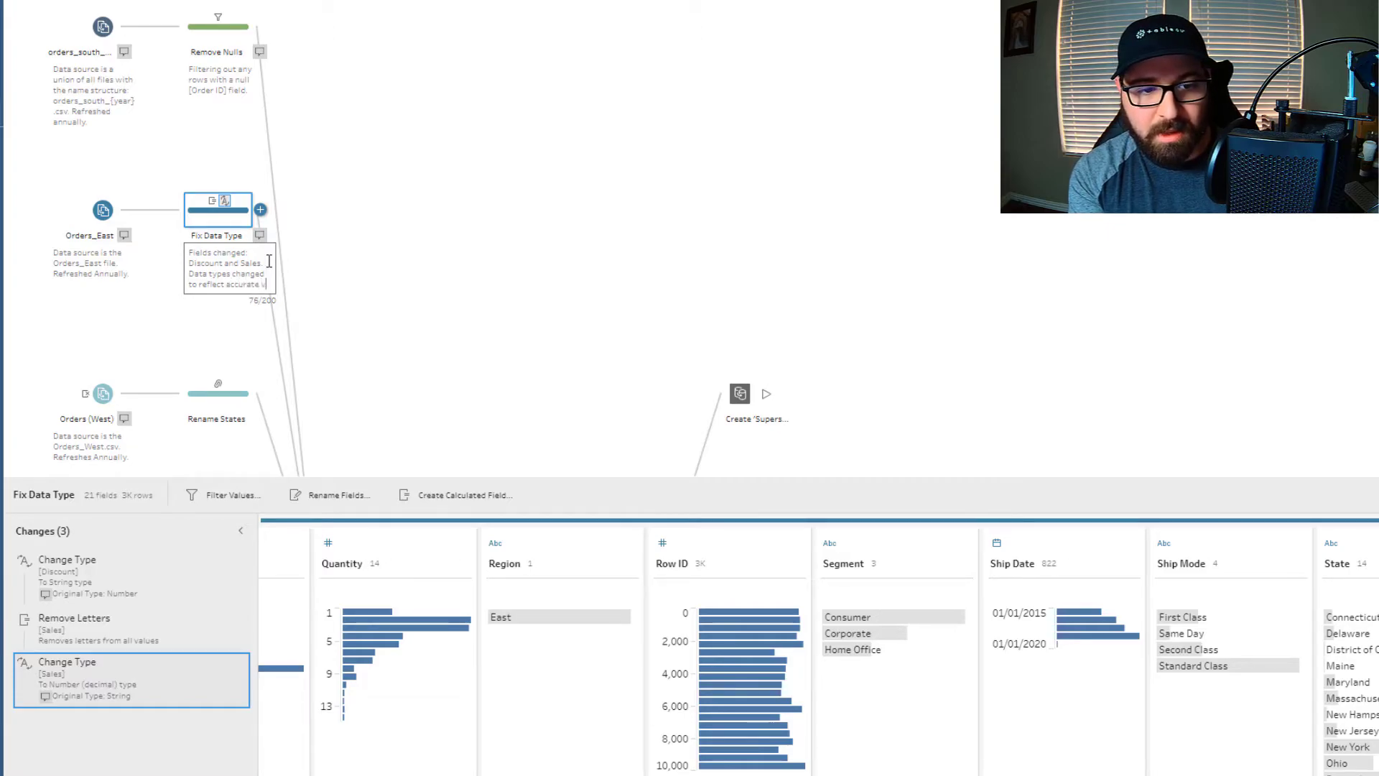
text(alues)
key(Return)
scroll(302, 305, down, 1)
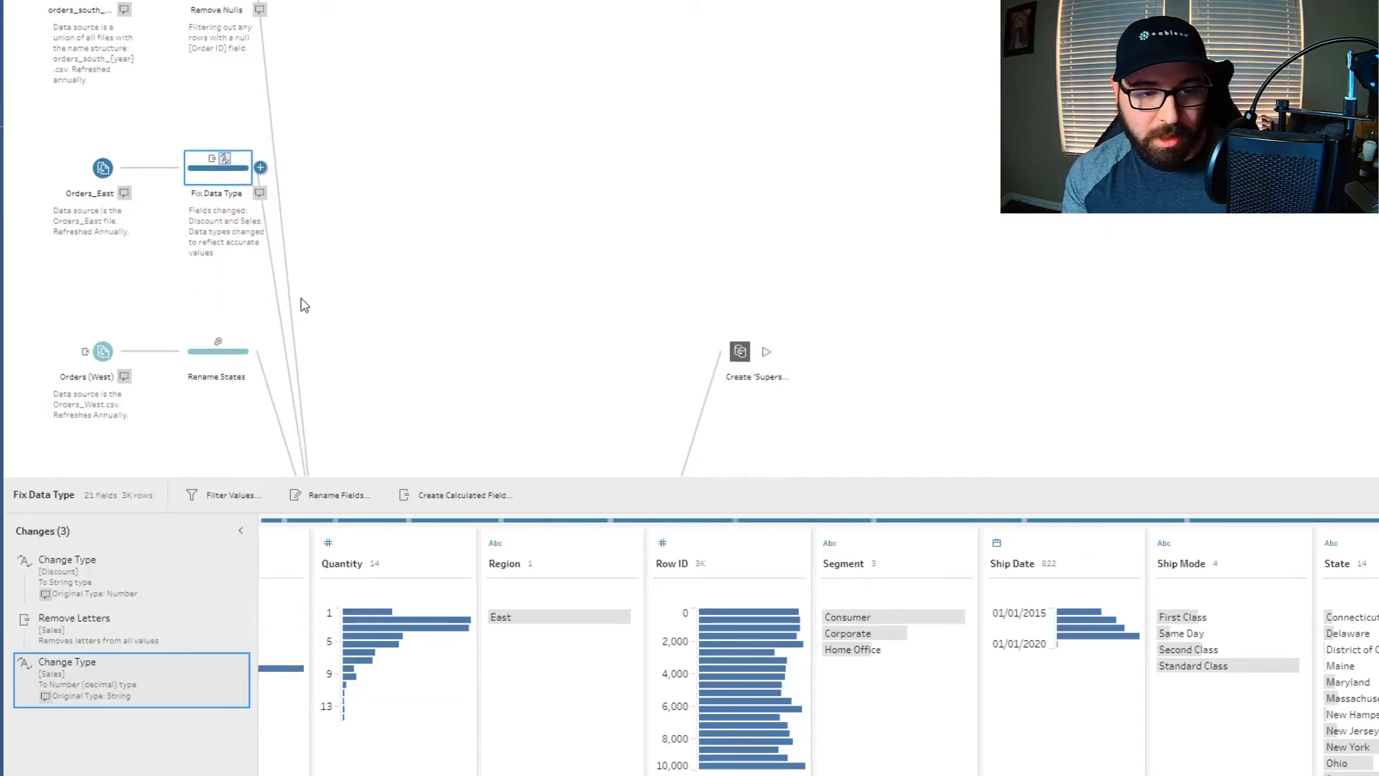
scroll(301, 304, down, 4)
- On Rename States' State Group Values change, add the note 'Grouping abbreviations and full names together'
click(218, 169)
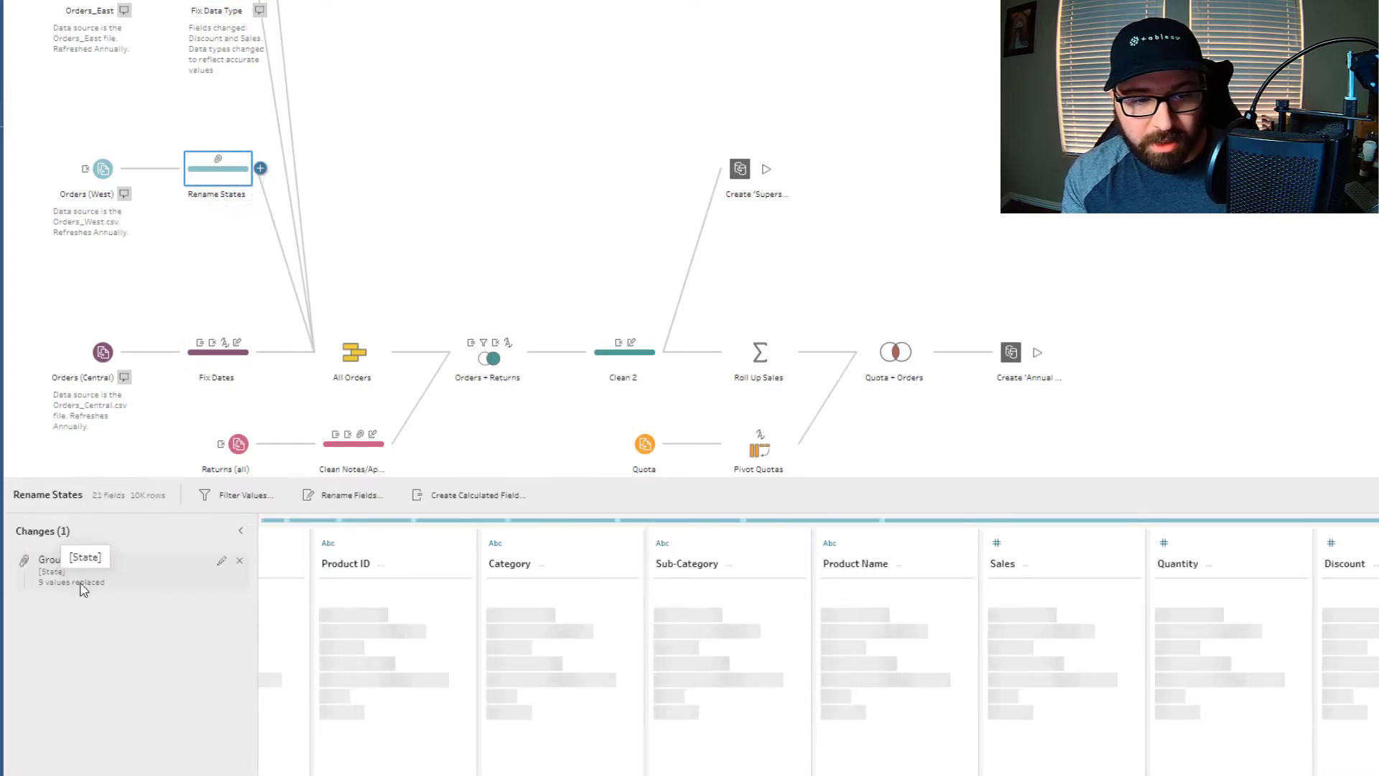
click(224, 565)
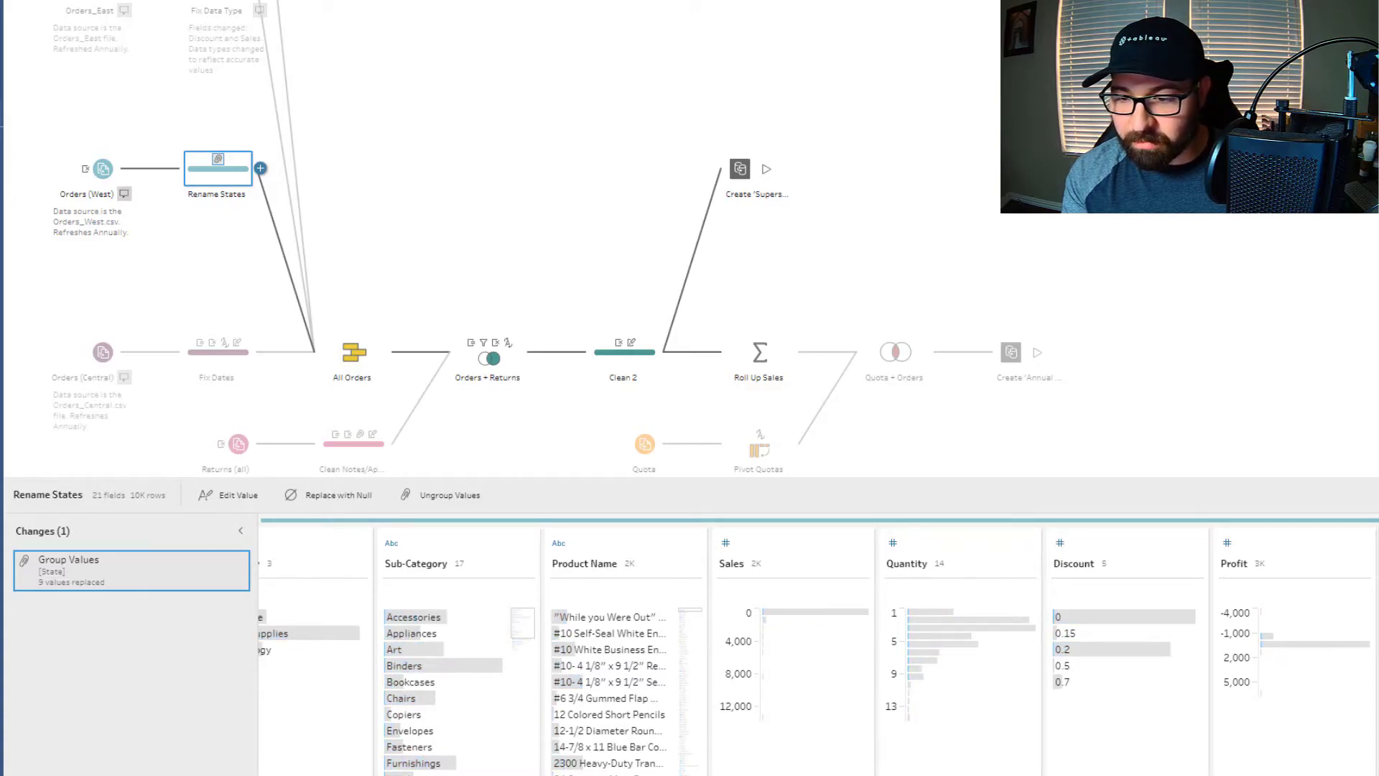
right_click(214, 579)
click(222, 591)
text(Gro)
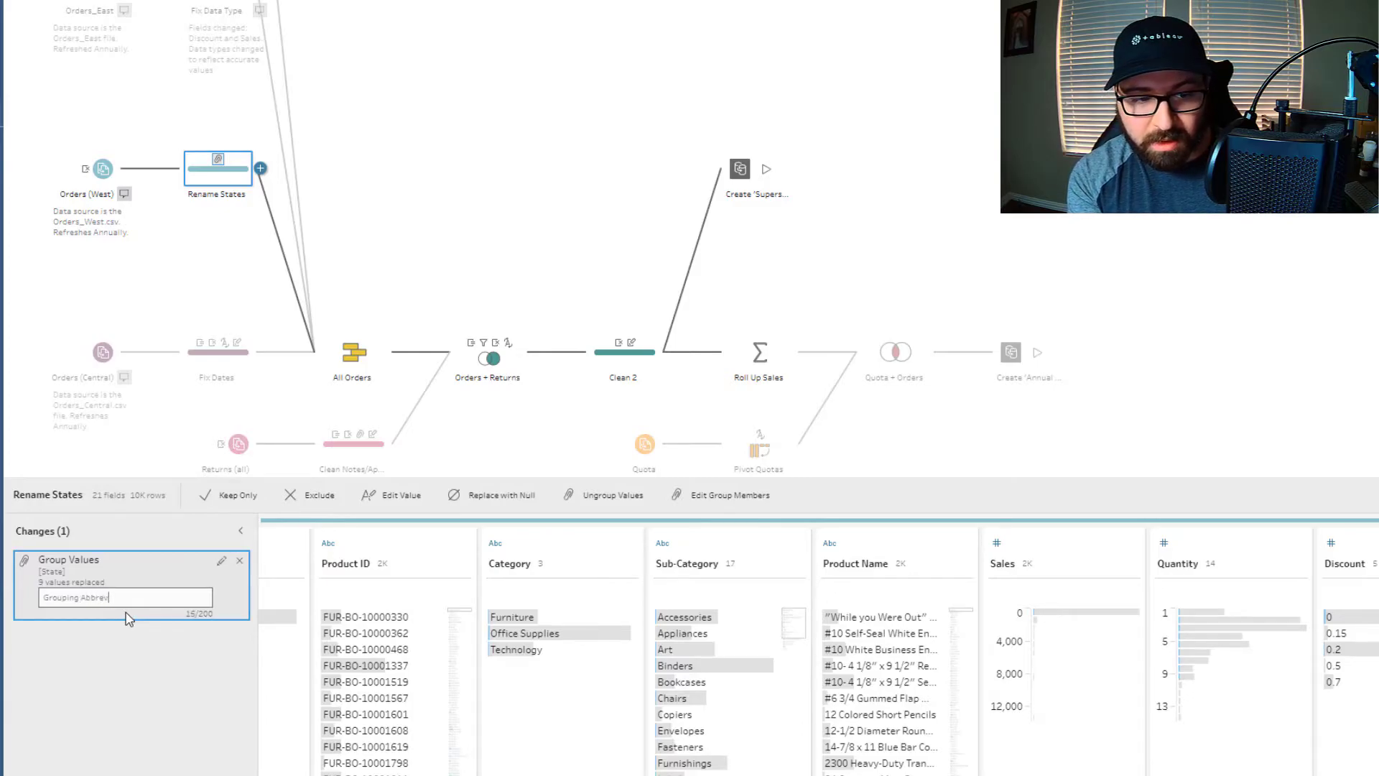
text(uping abbrev)
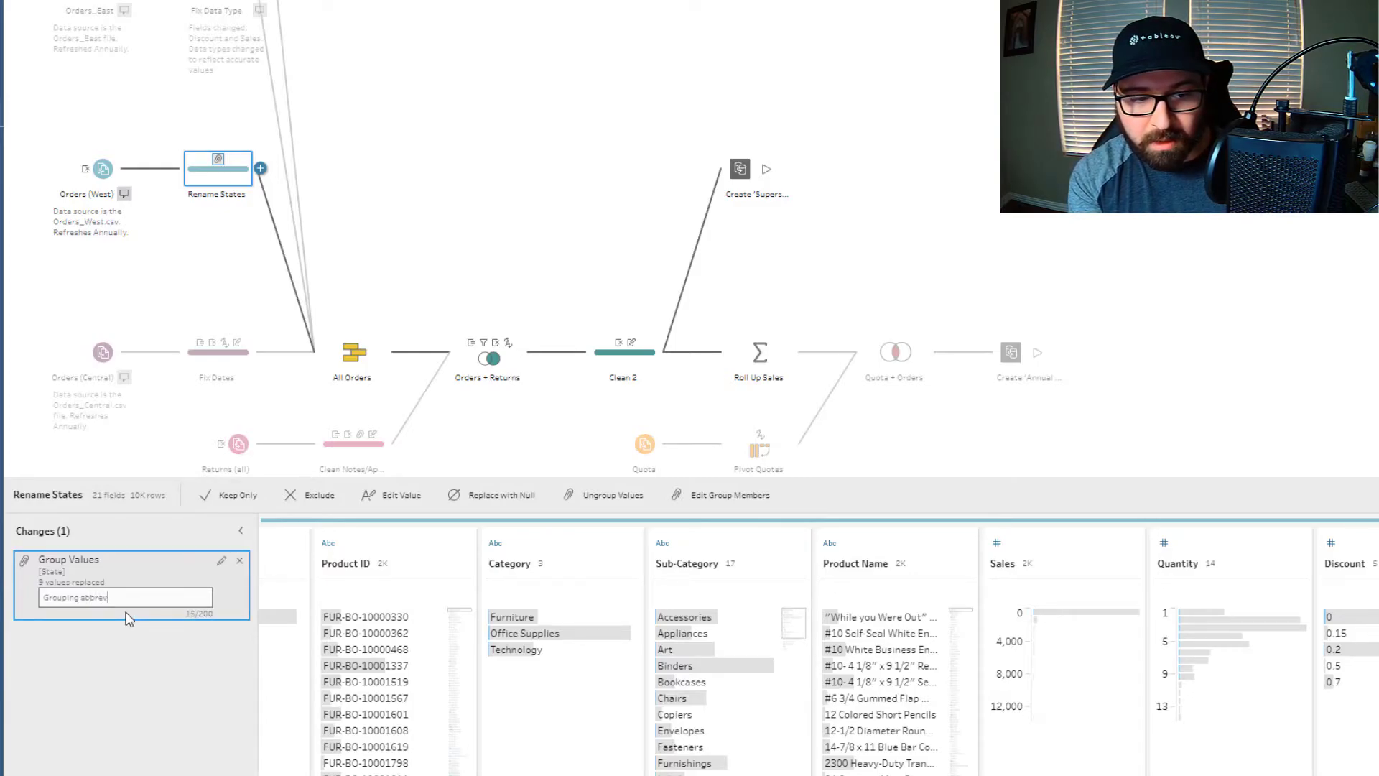
text(iations and ful)
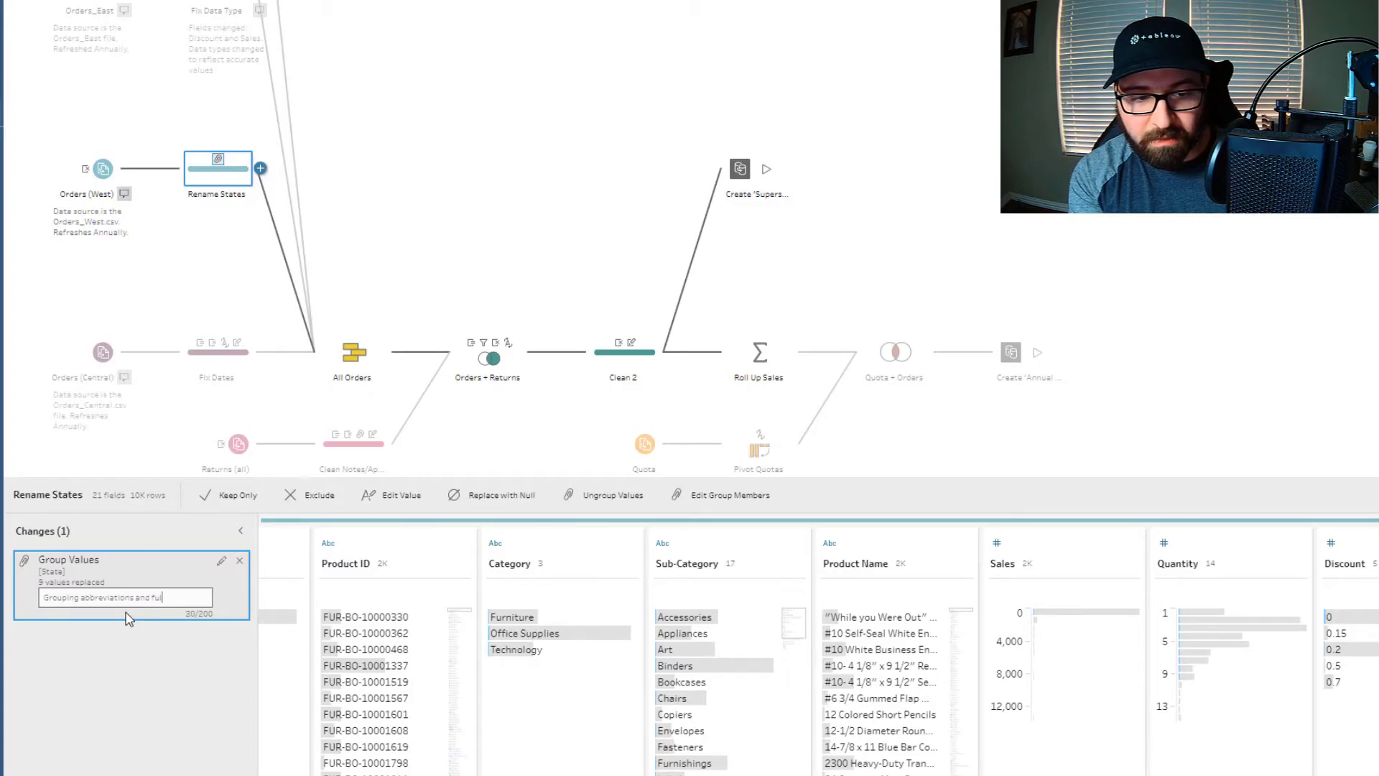
text(l names together)
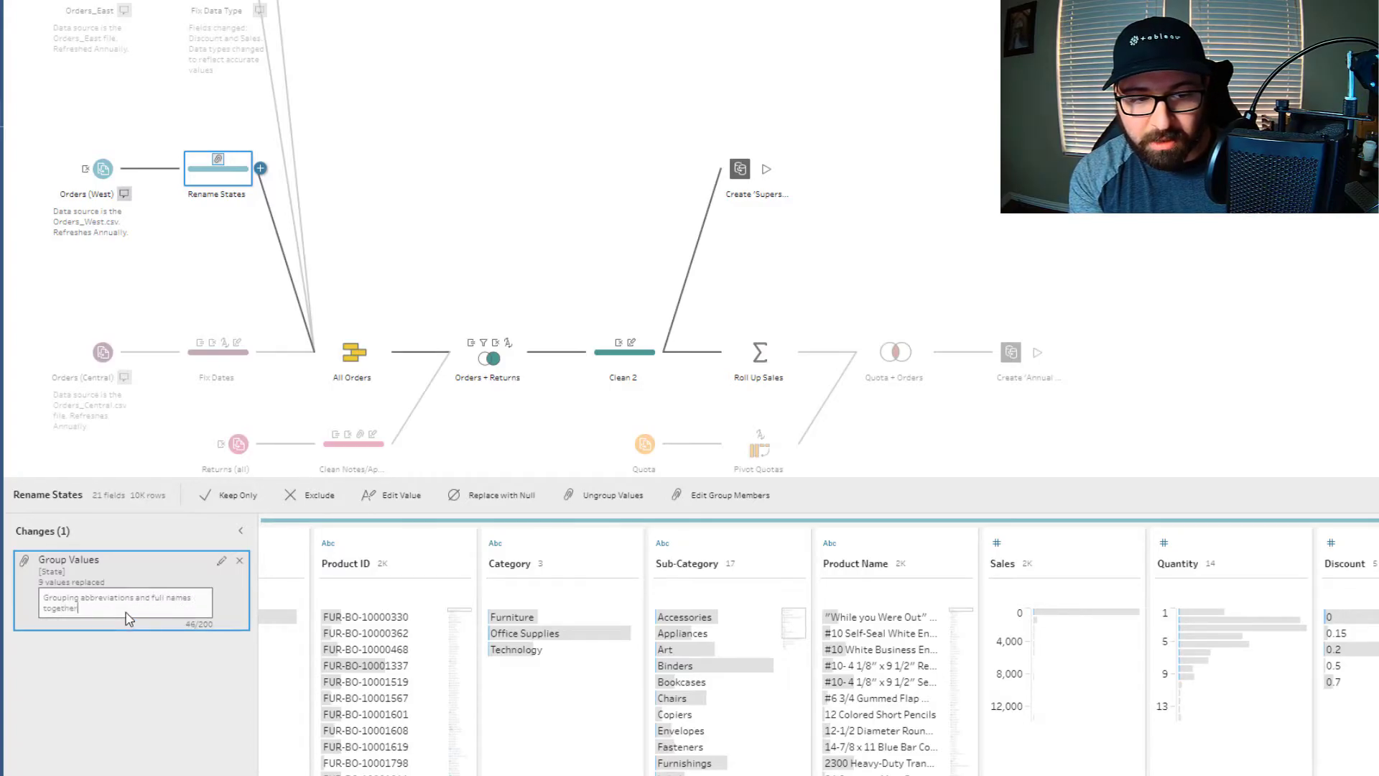
key(Return)
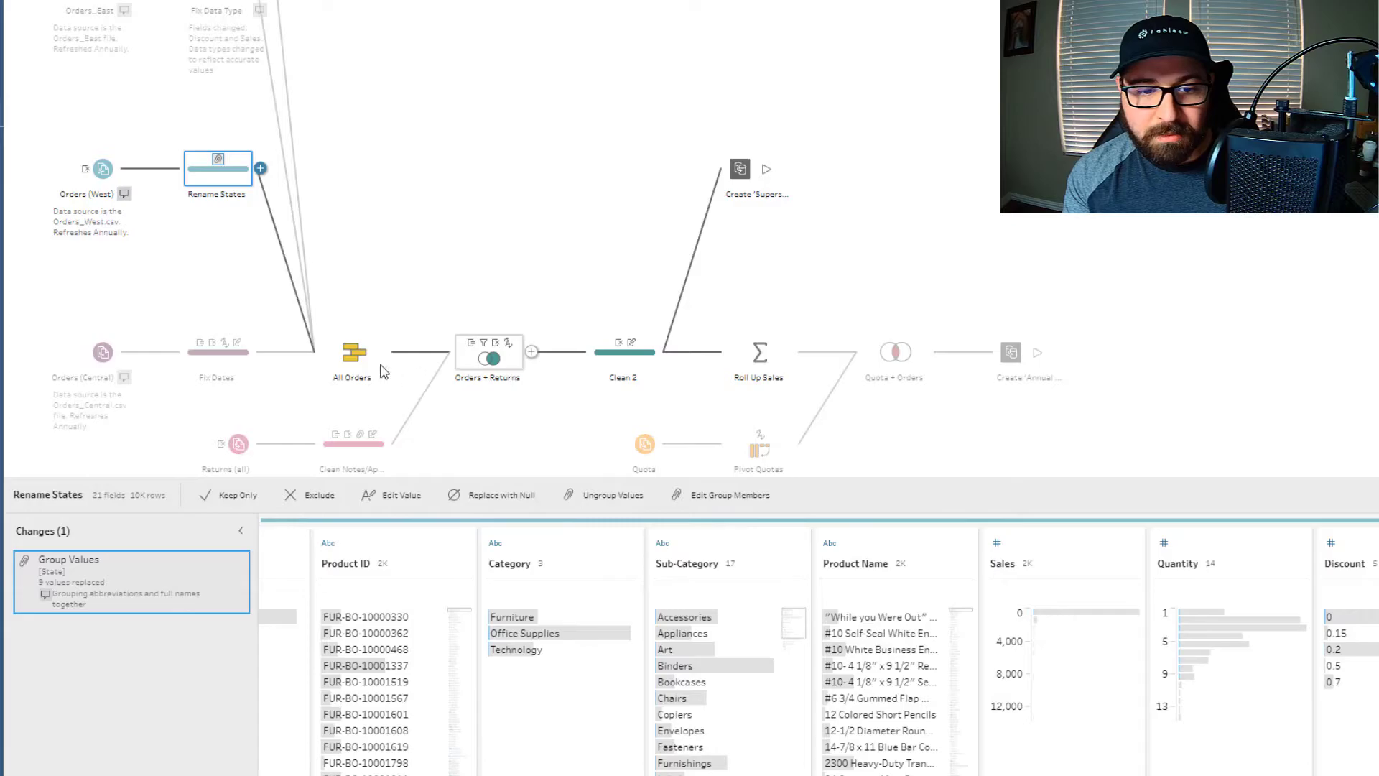
- Describe Rename States as 'State abbreviations and full names are grouped together to return only full names'
double_click(220, 195)
click(219, 209)
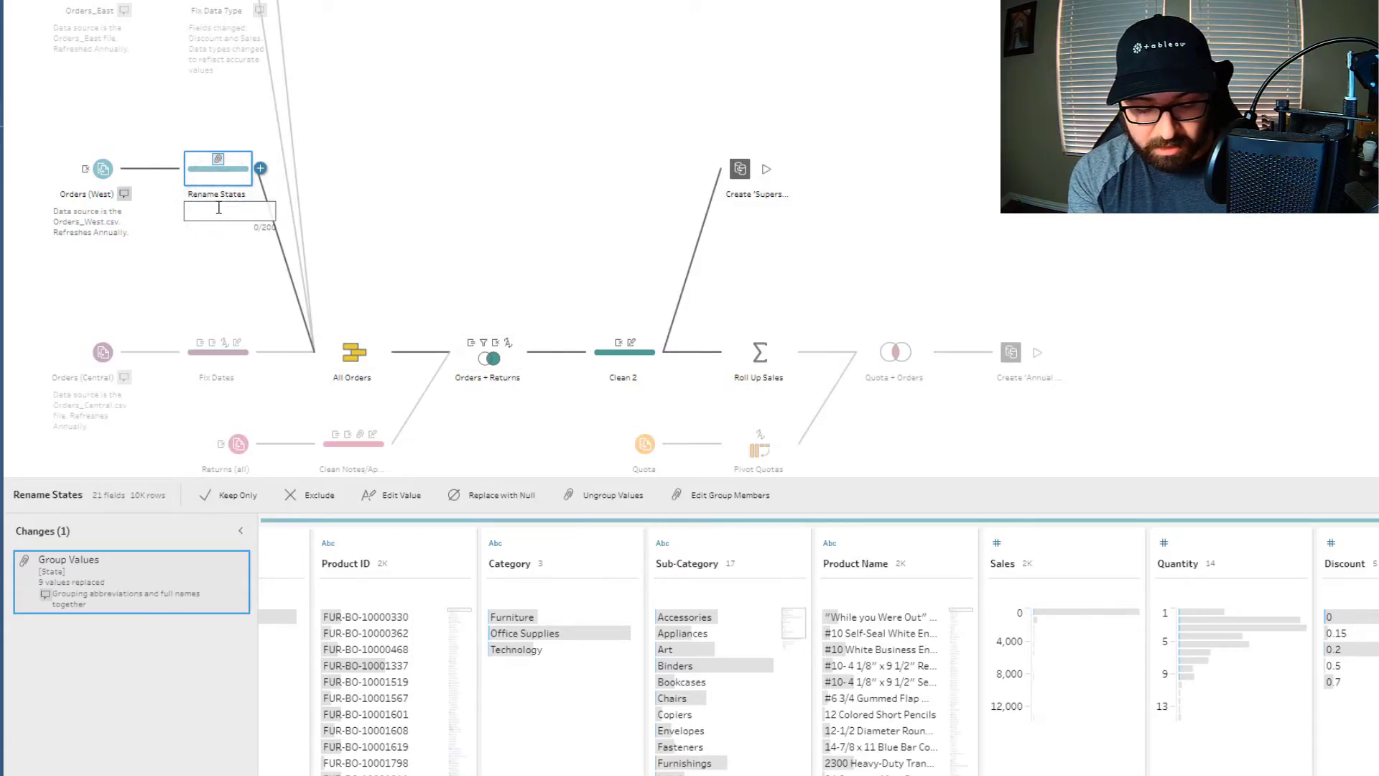
text(Stat)
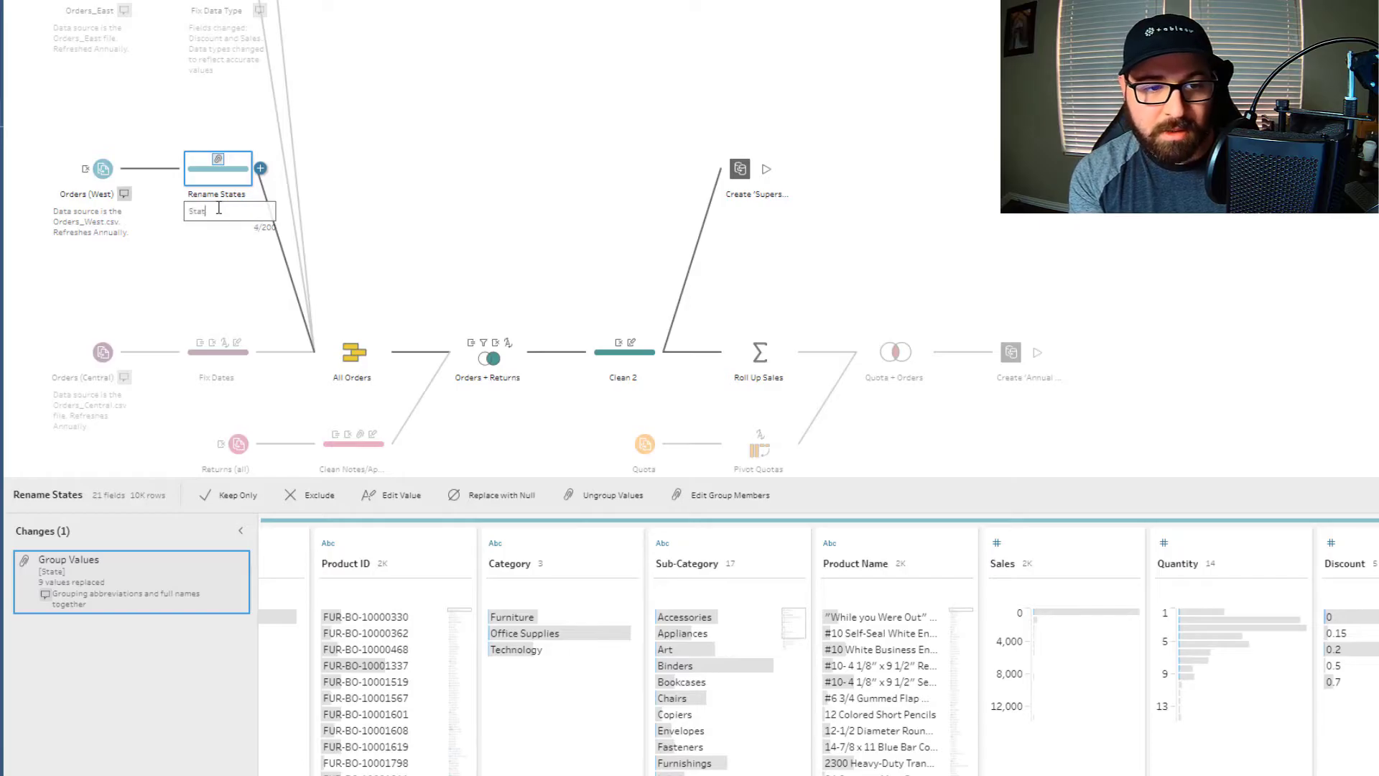
text(e abbreviations)
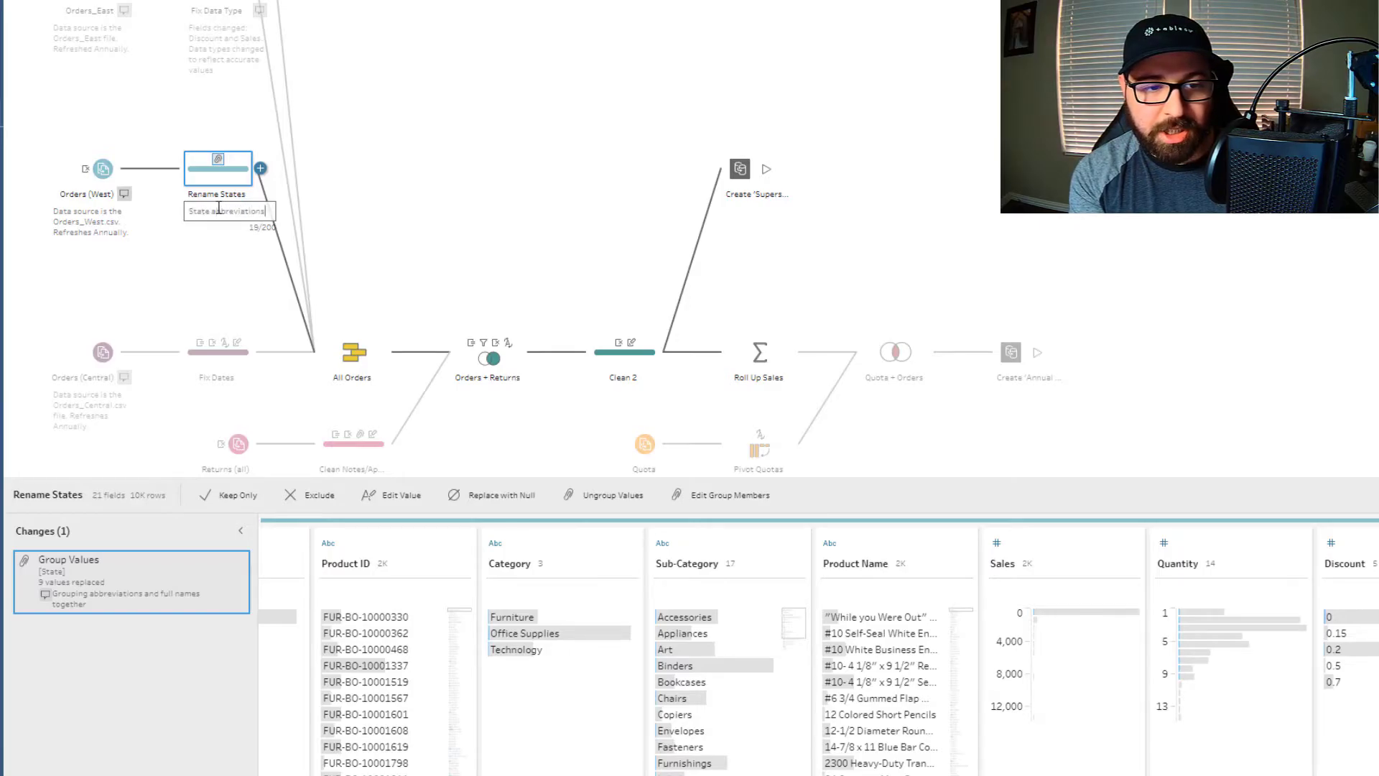
text( and full names)
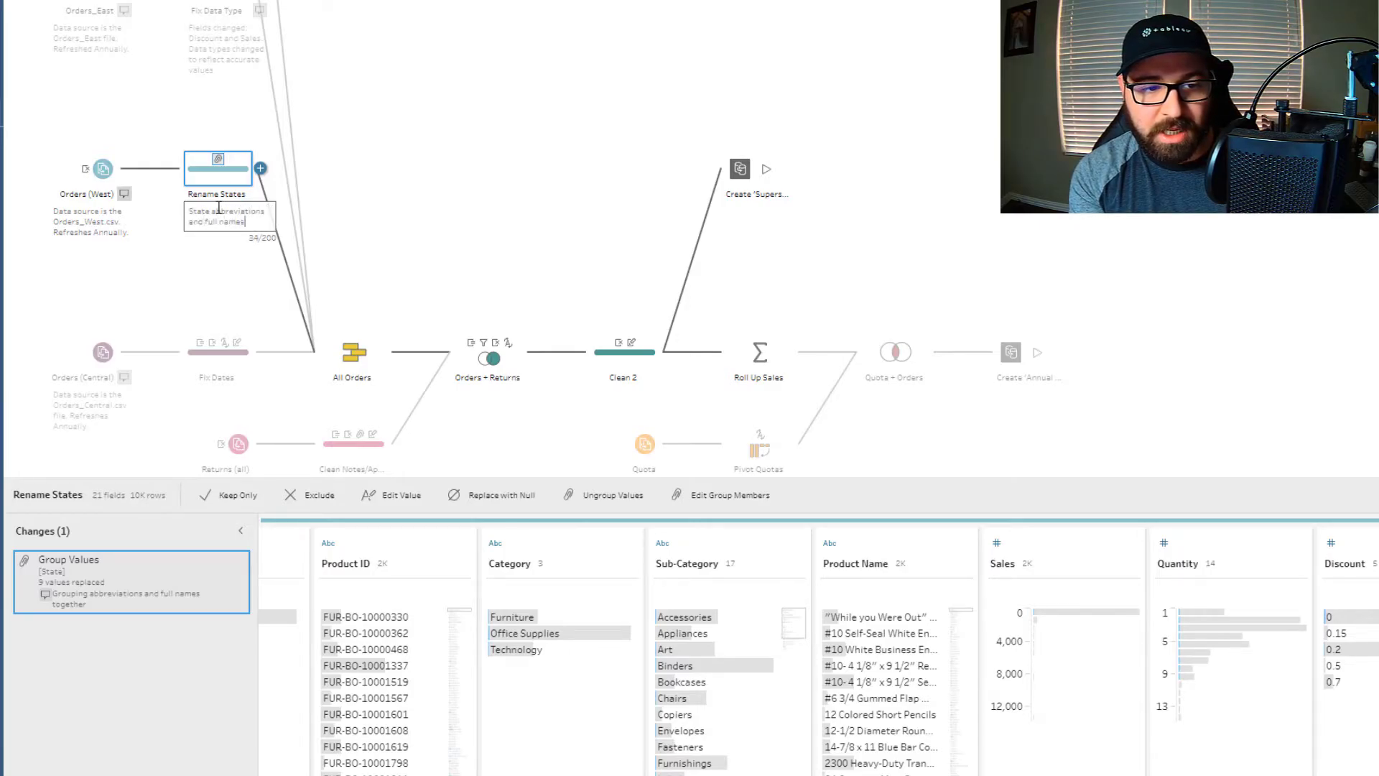
text( are grouped together to)
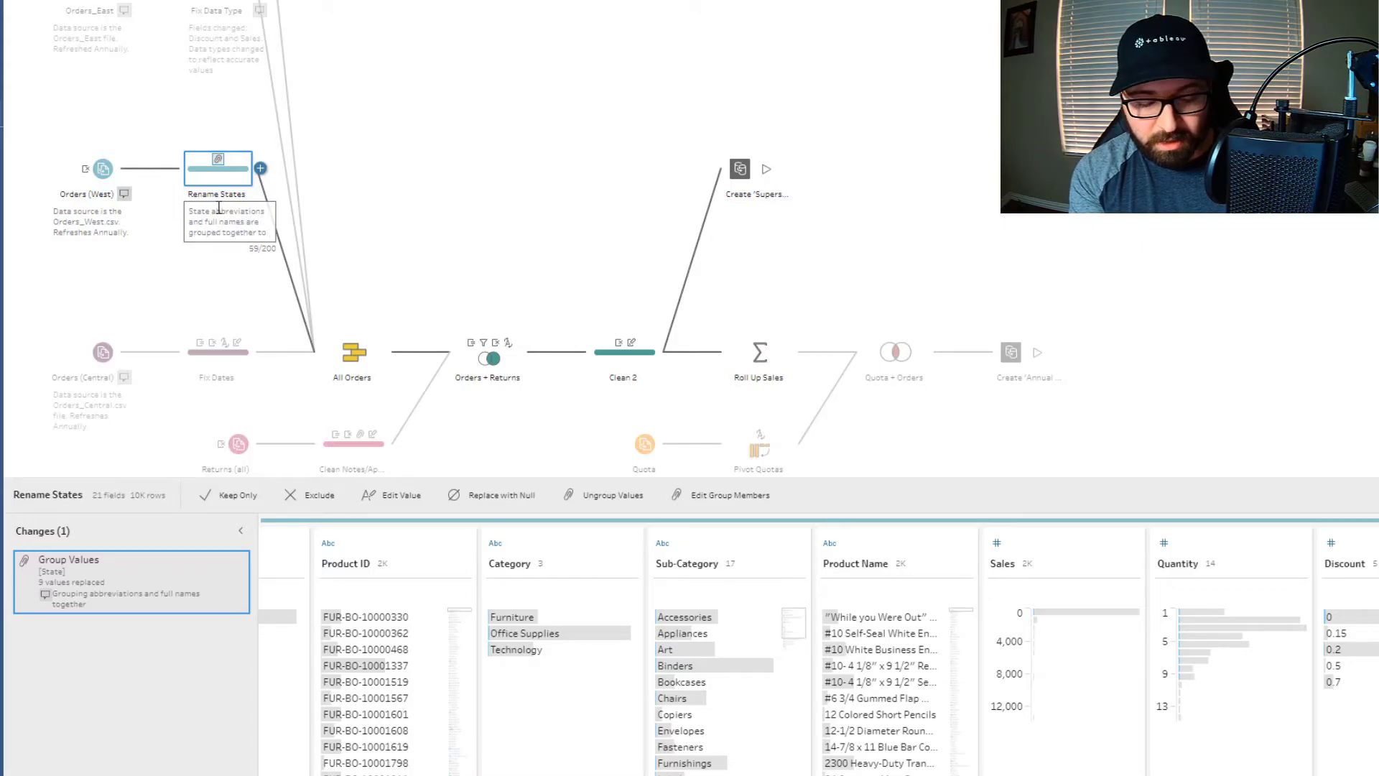
text( return only)
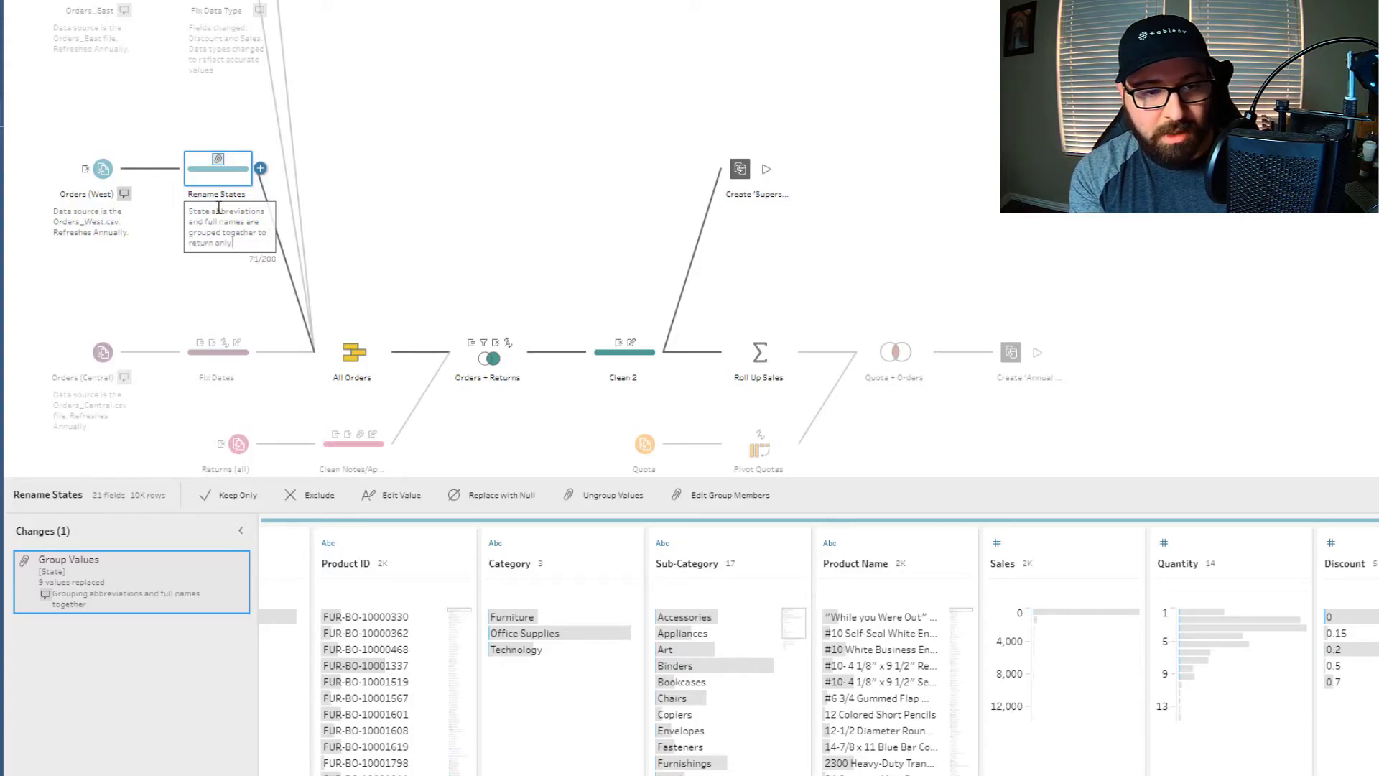
text( full names)
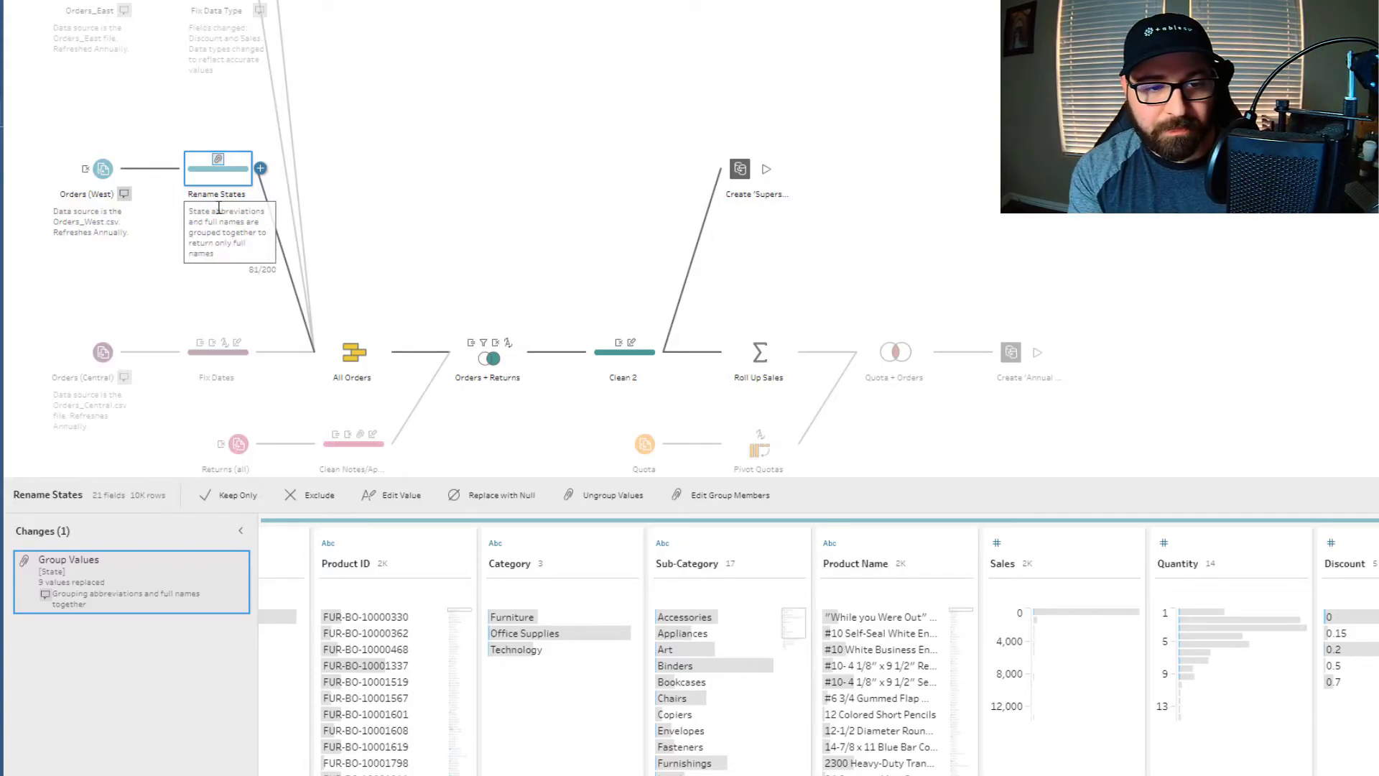
click(252, 312)
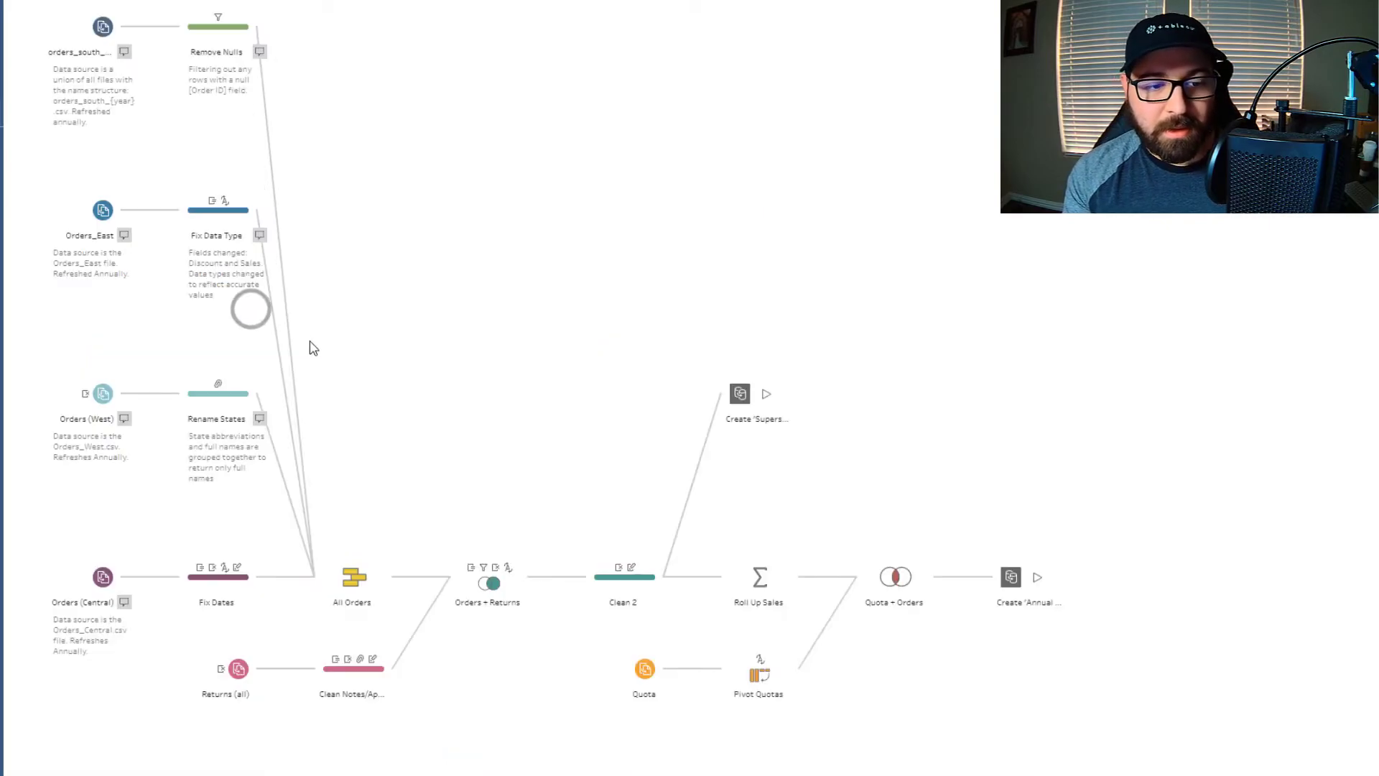
- Select Fix Dates and inspect its Region calculated field without changing it
click(215, 593)
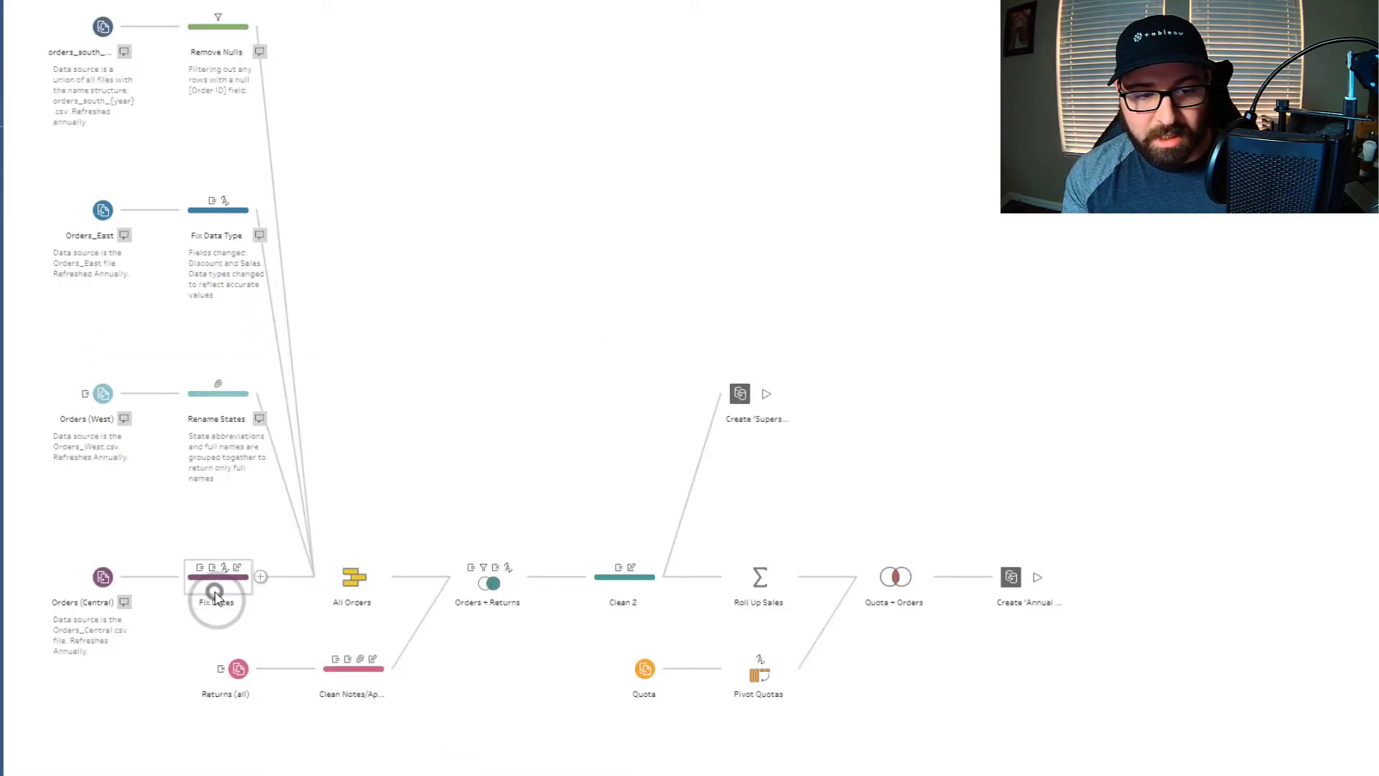
scroll(143, 654, down, 1)
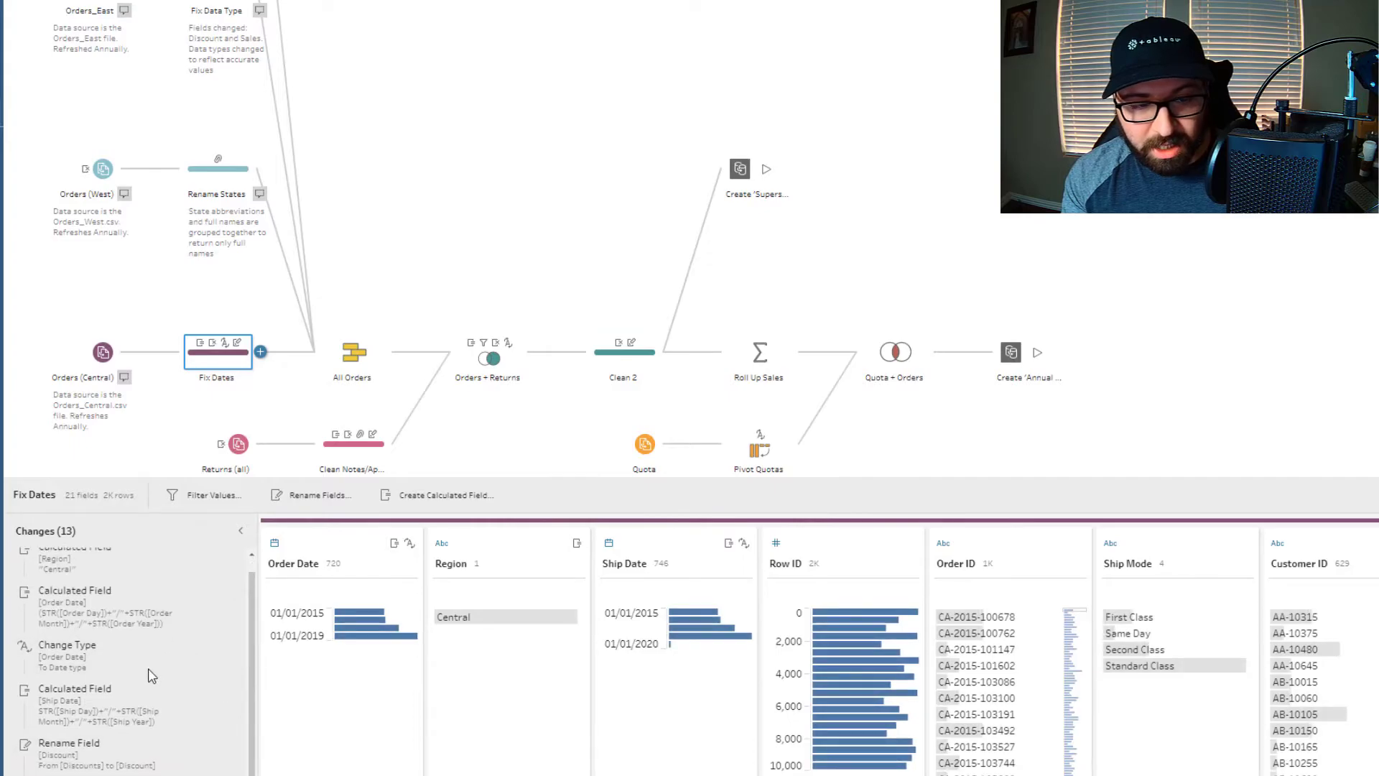
scroll(151, 668, up, 1)
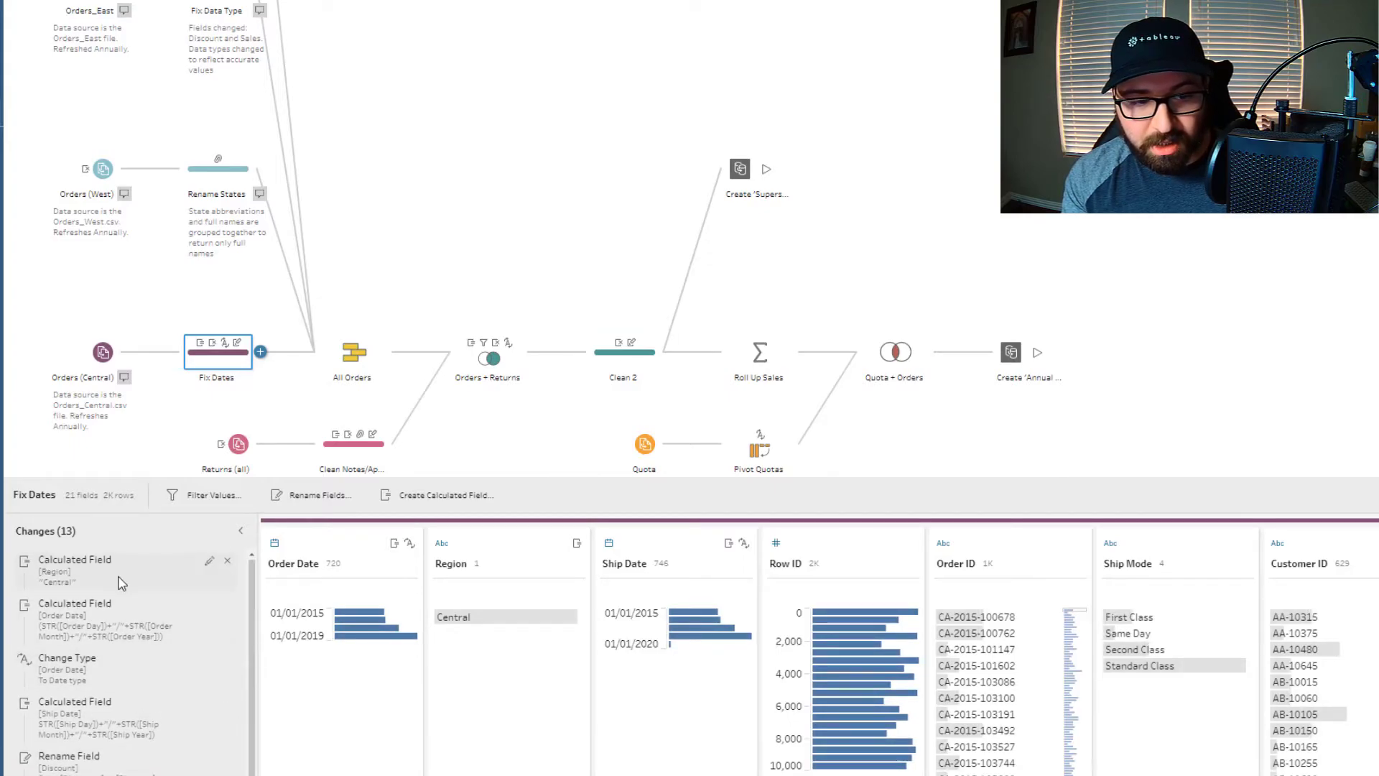
click(209, 560)
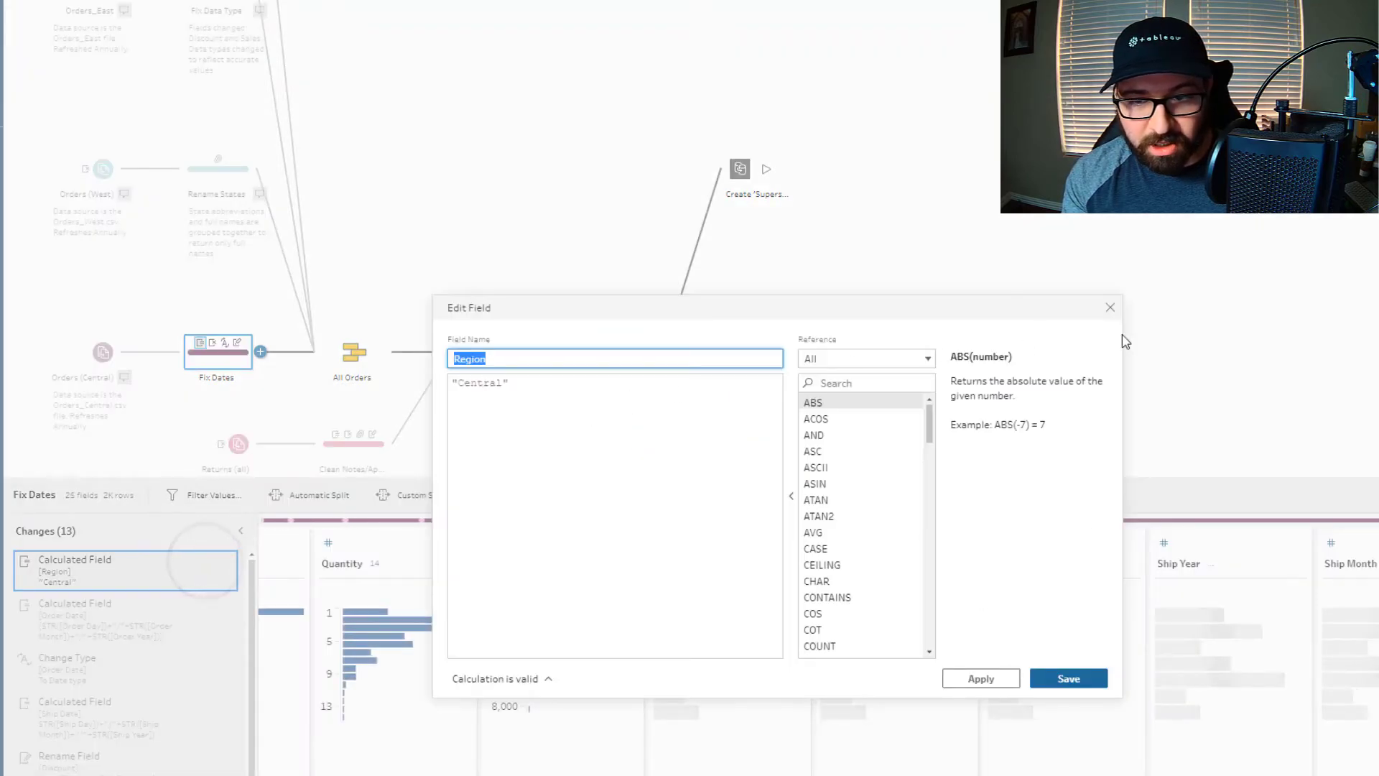
click(1109, 307)
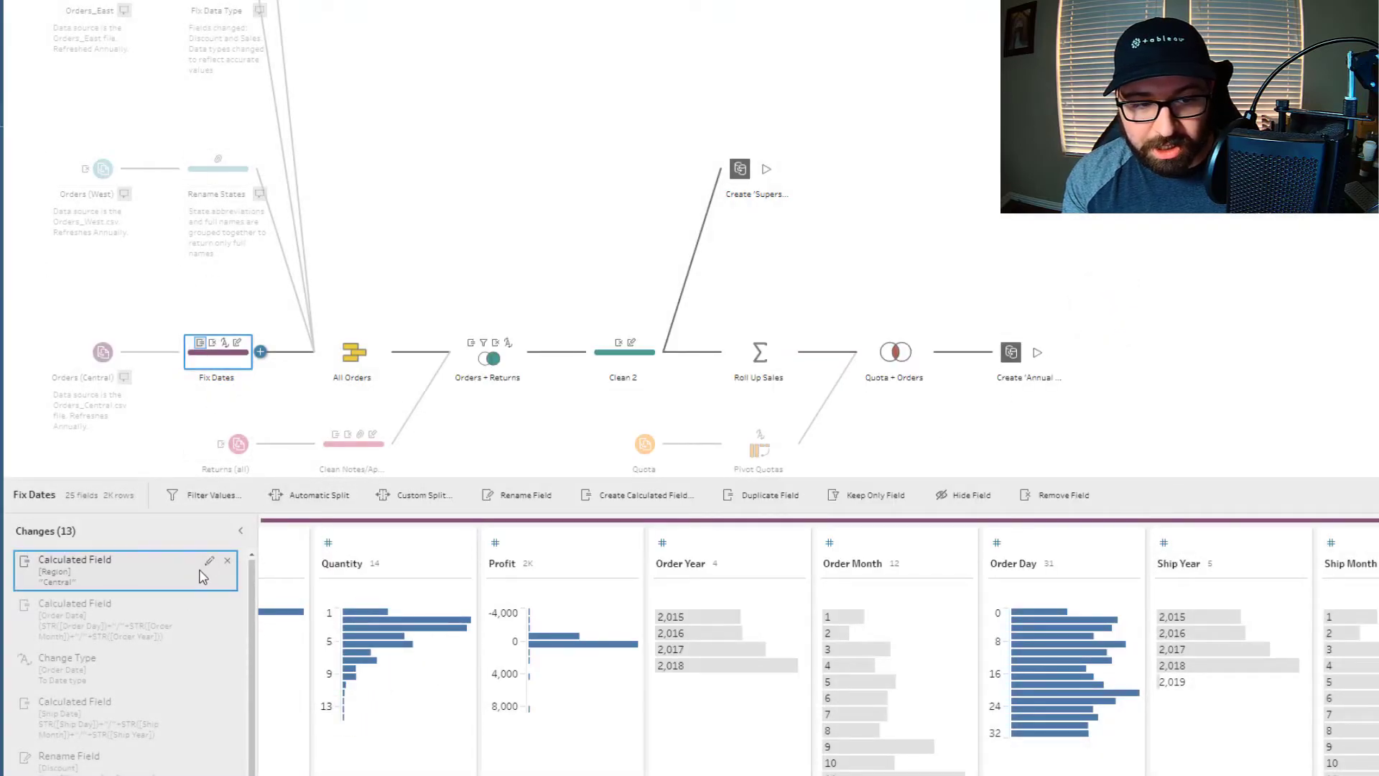
click(209, 561)
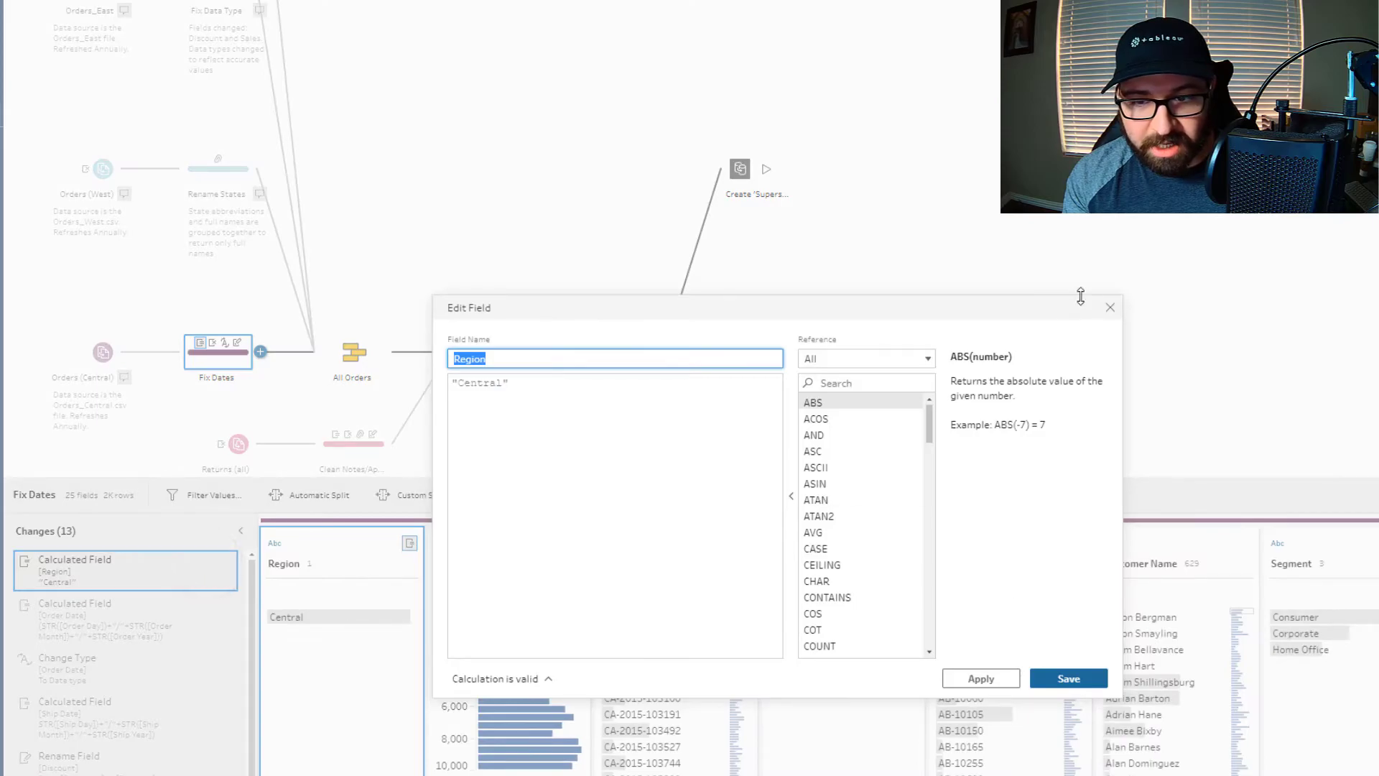
click(1110, 307)
- Note the Region change as 'Adding a Region column to the flow to match the file structure of the other files'
click(195, 583)
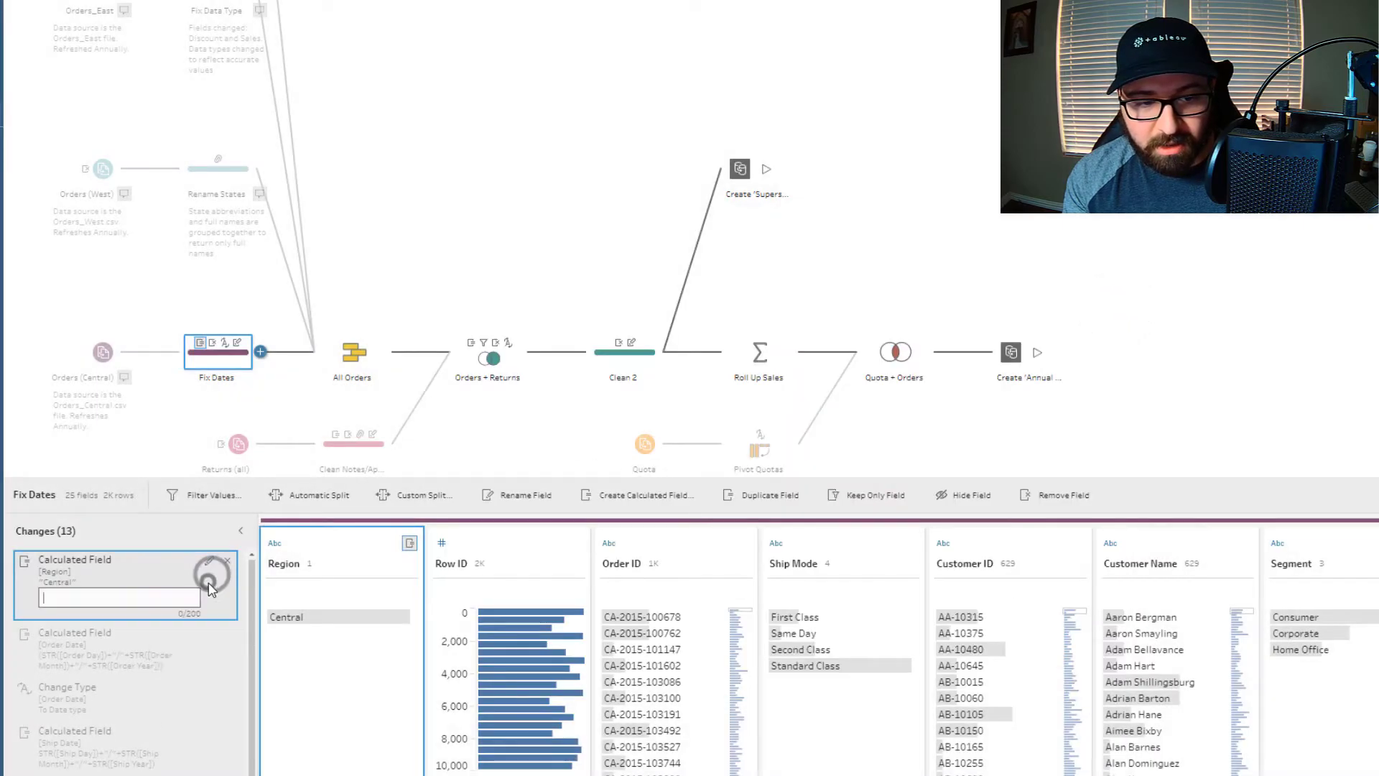
text(Adding )
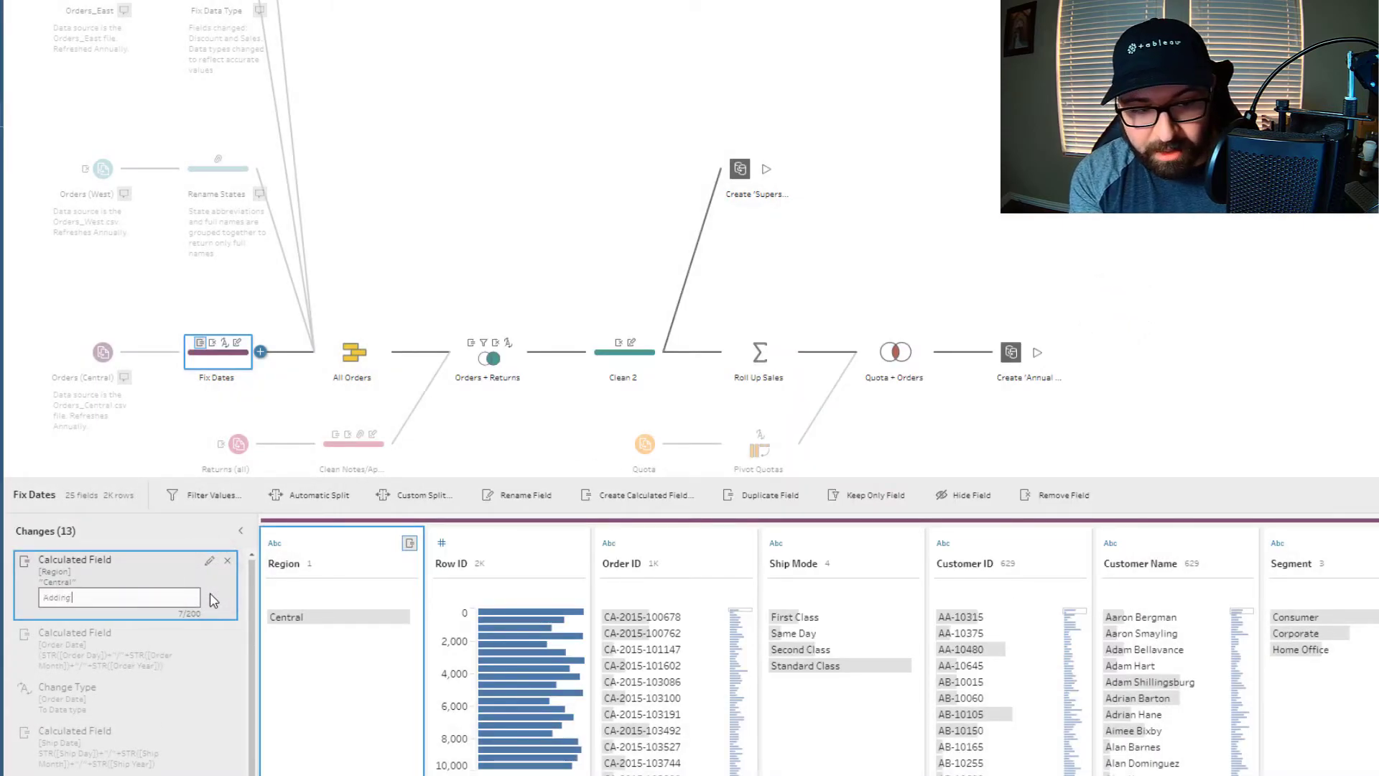
text(a R)
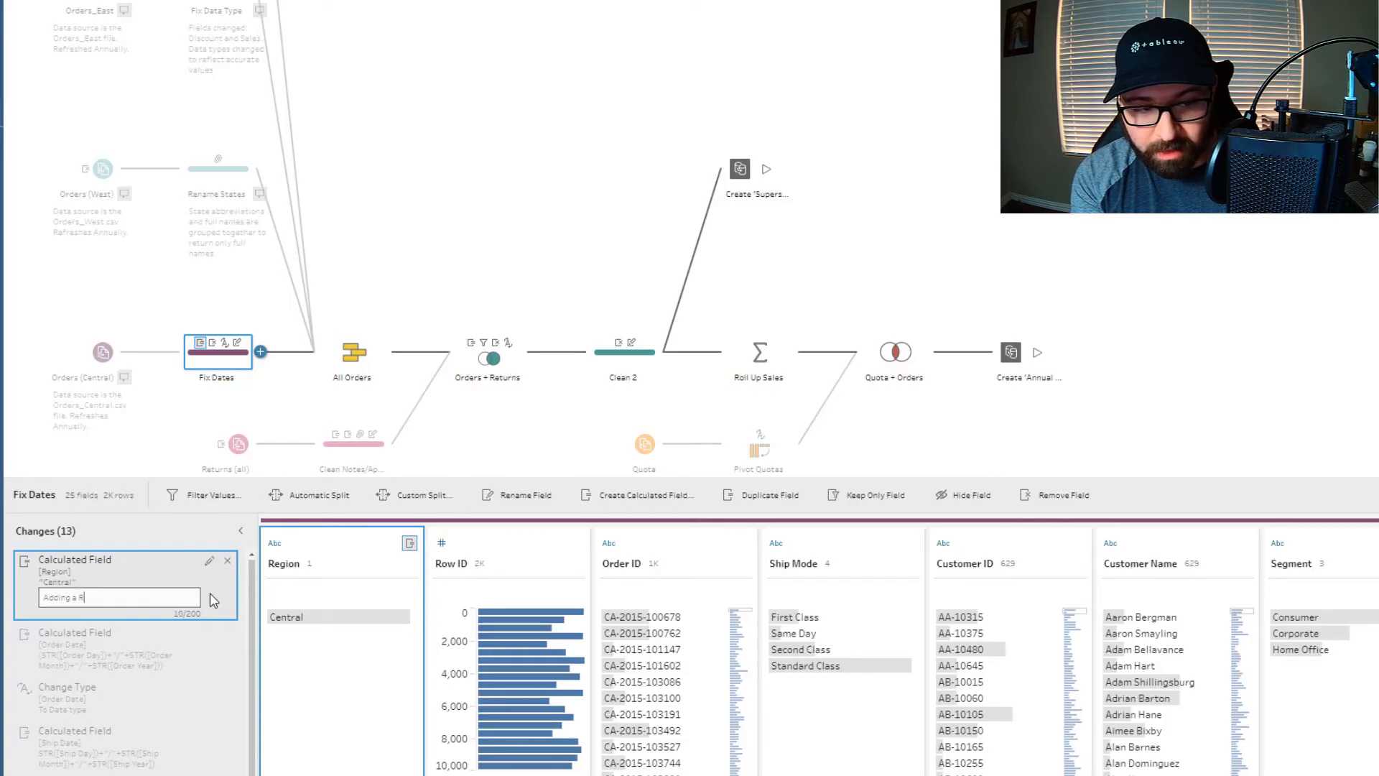
text(egion column to g)
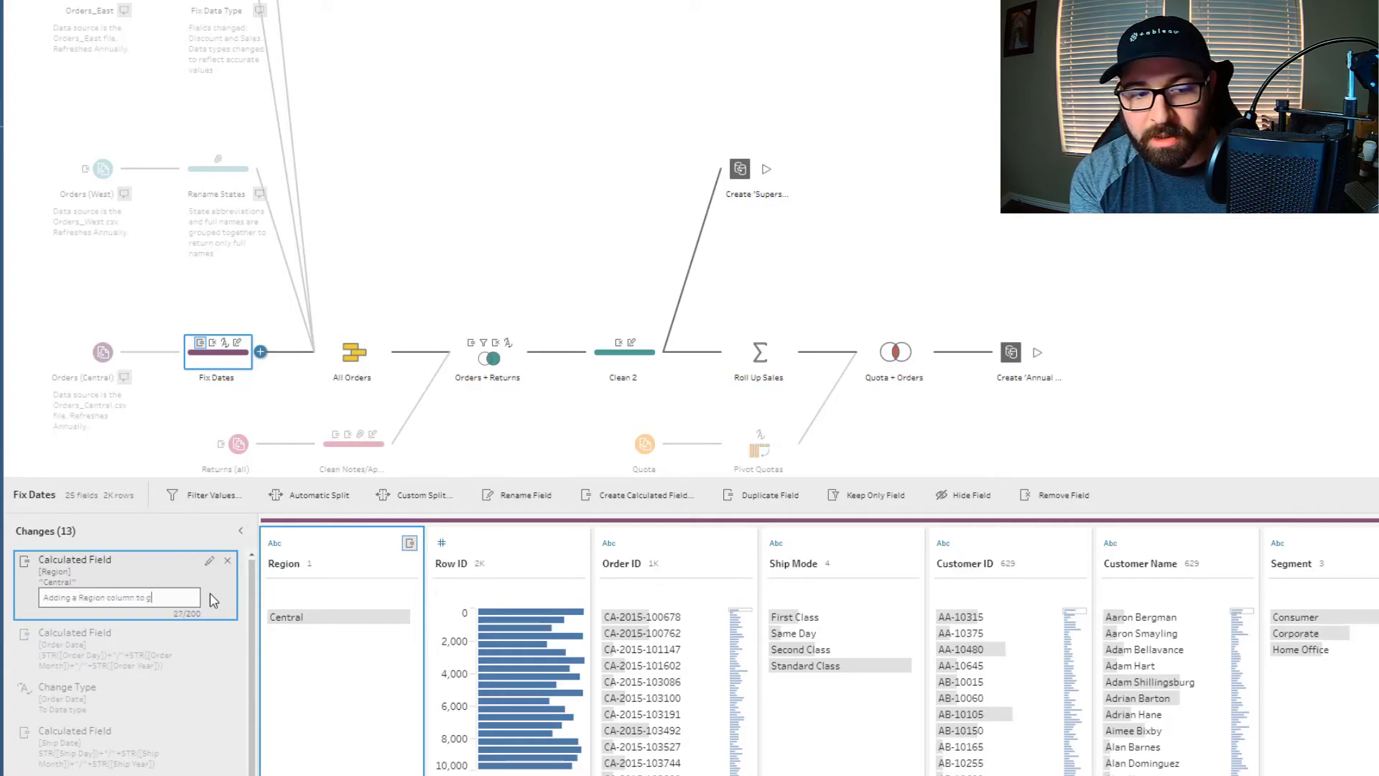
key(BackSpace)
text(the fl)
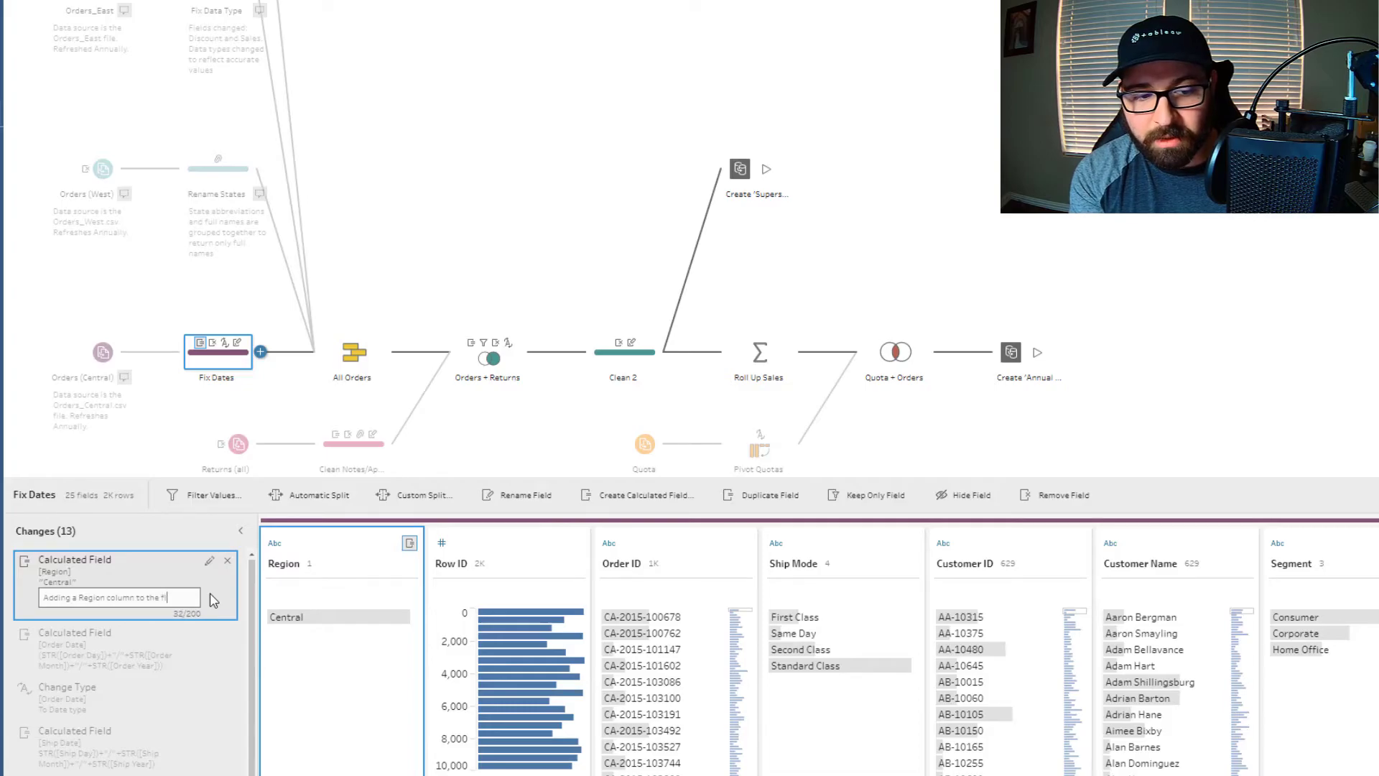
text(ow to match th)
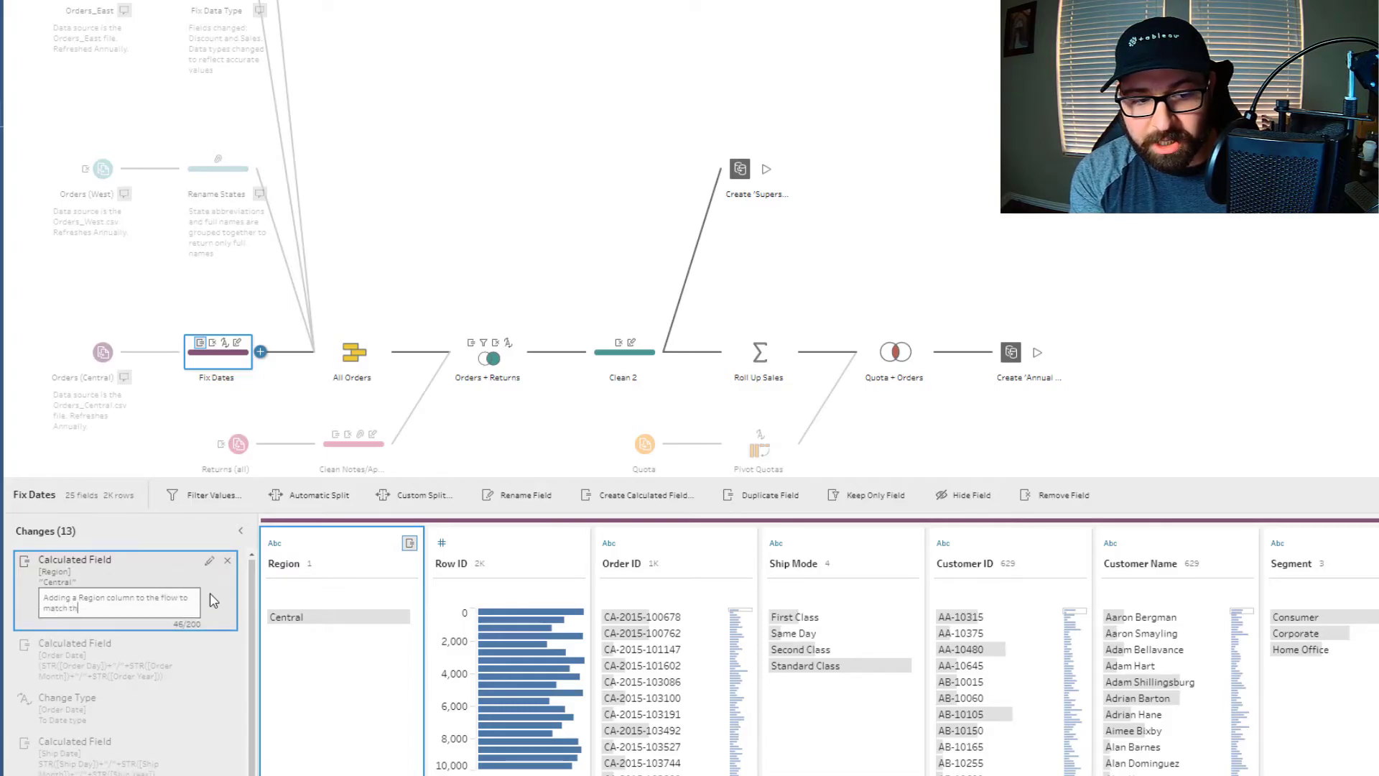
text(e file structure)
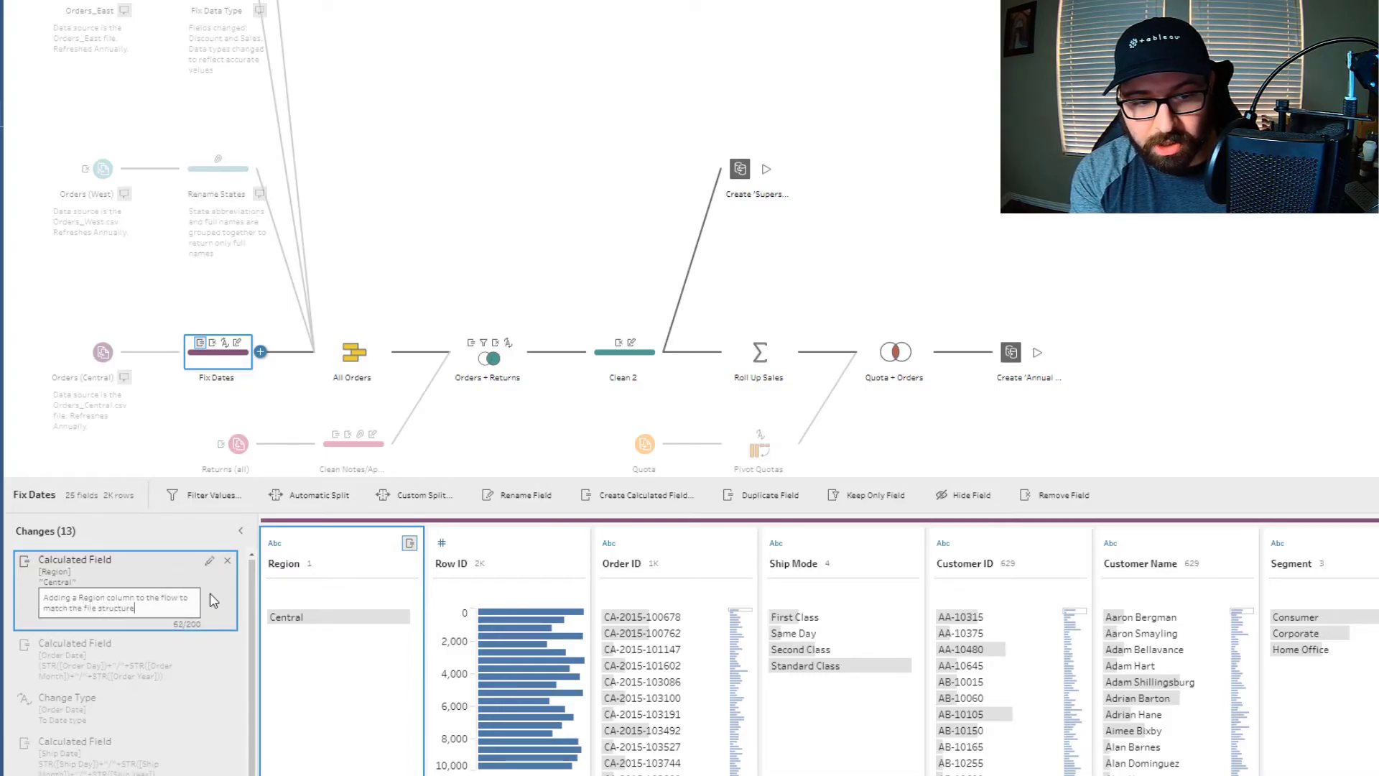
text( of the othe)
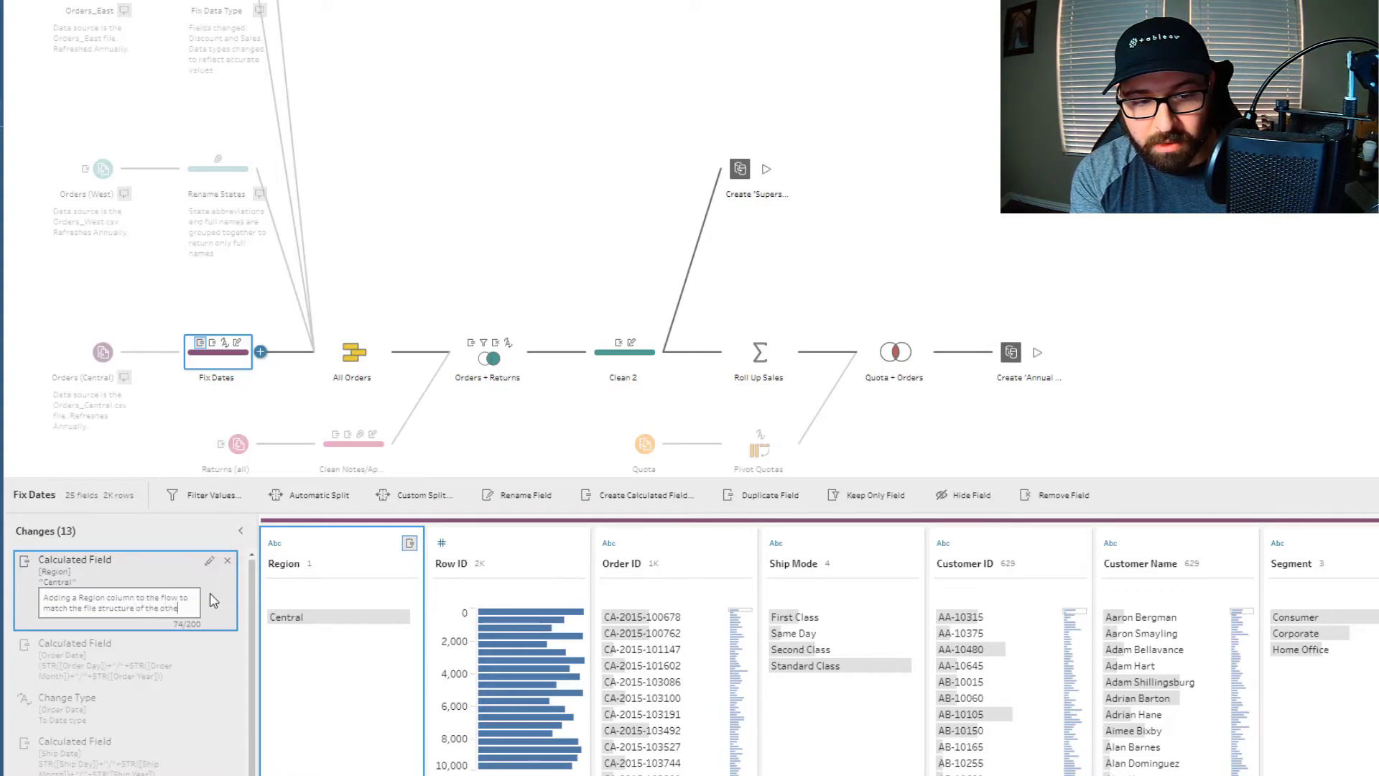
text(r files)
key(Return)
scroll(214, 601, down, 1)
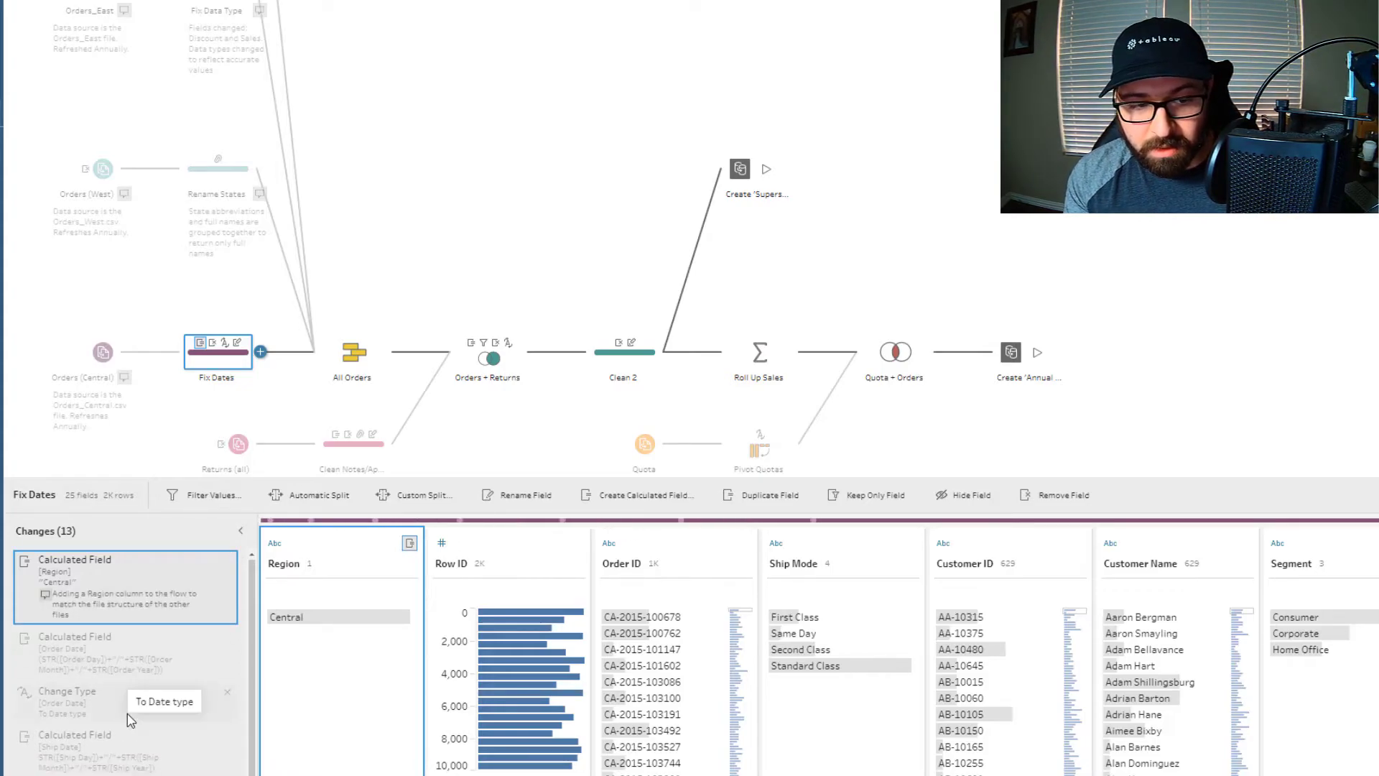
click(158, 620)
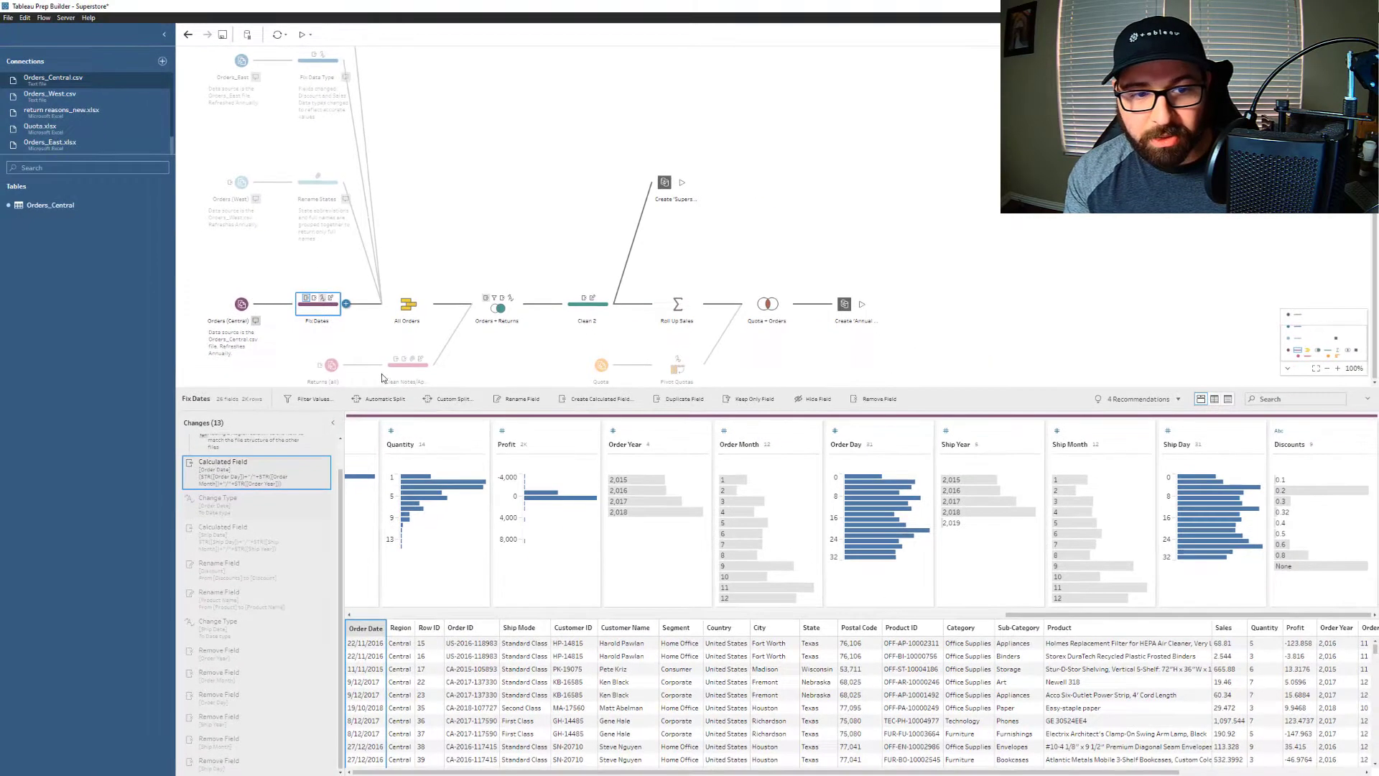
- Publish the flow named Superstore into the Tableau Prep Flows project on Tableau Online
click(382, 379)
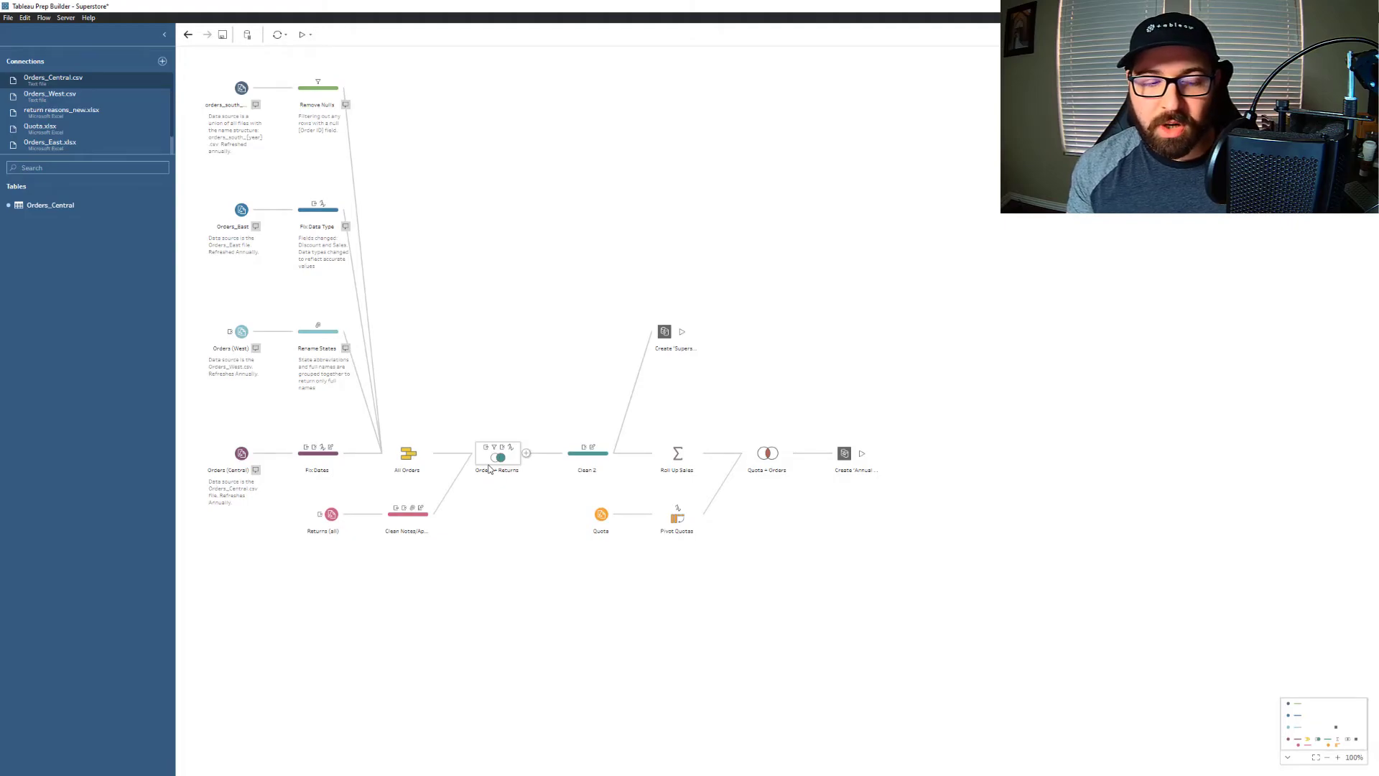
click(71, 19)
key(Escape)
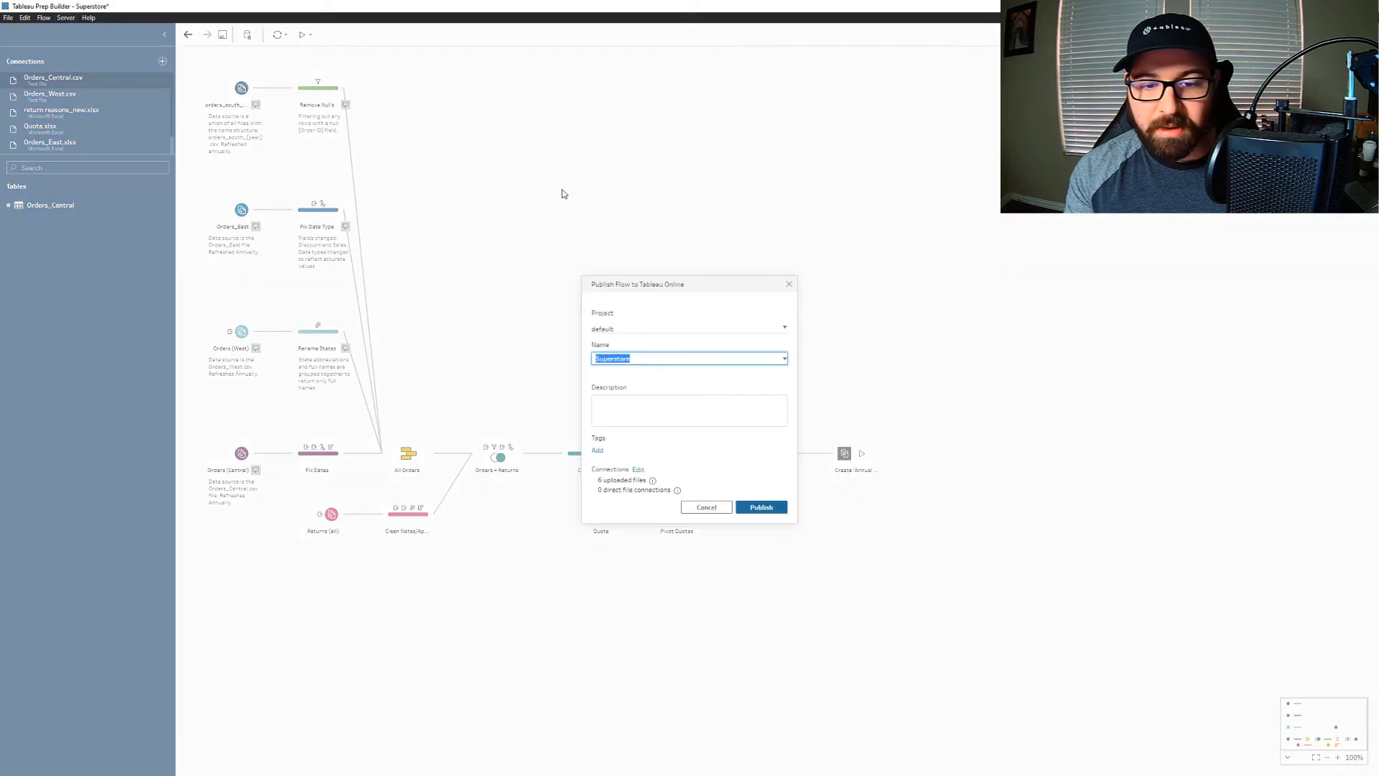
click(639, 328)
click(652, 372)
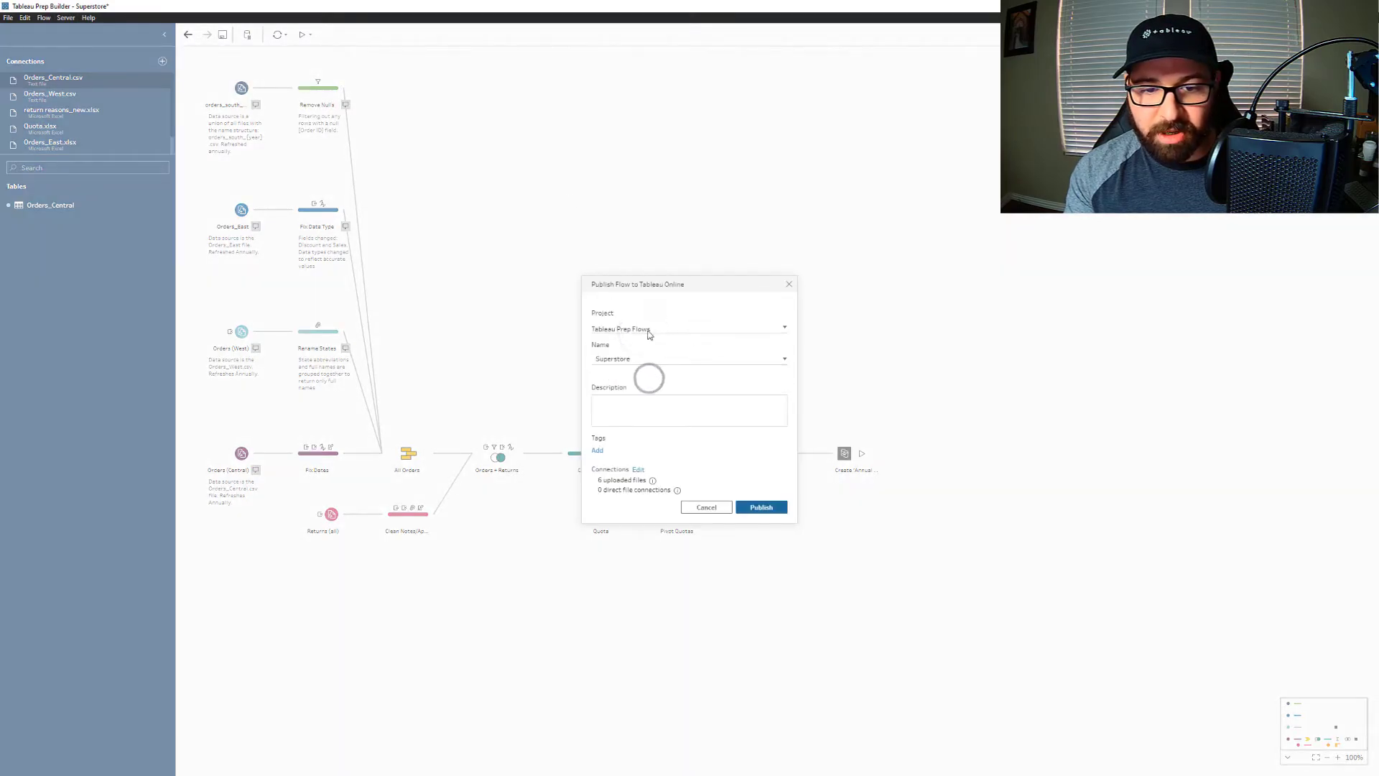
click(634, 356)
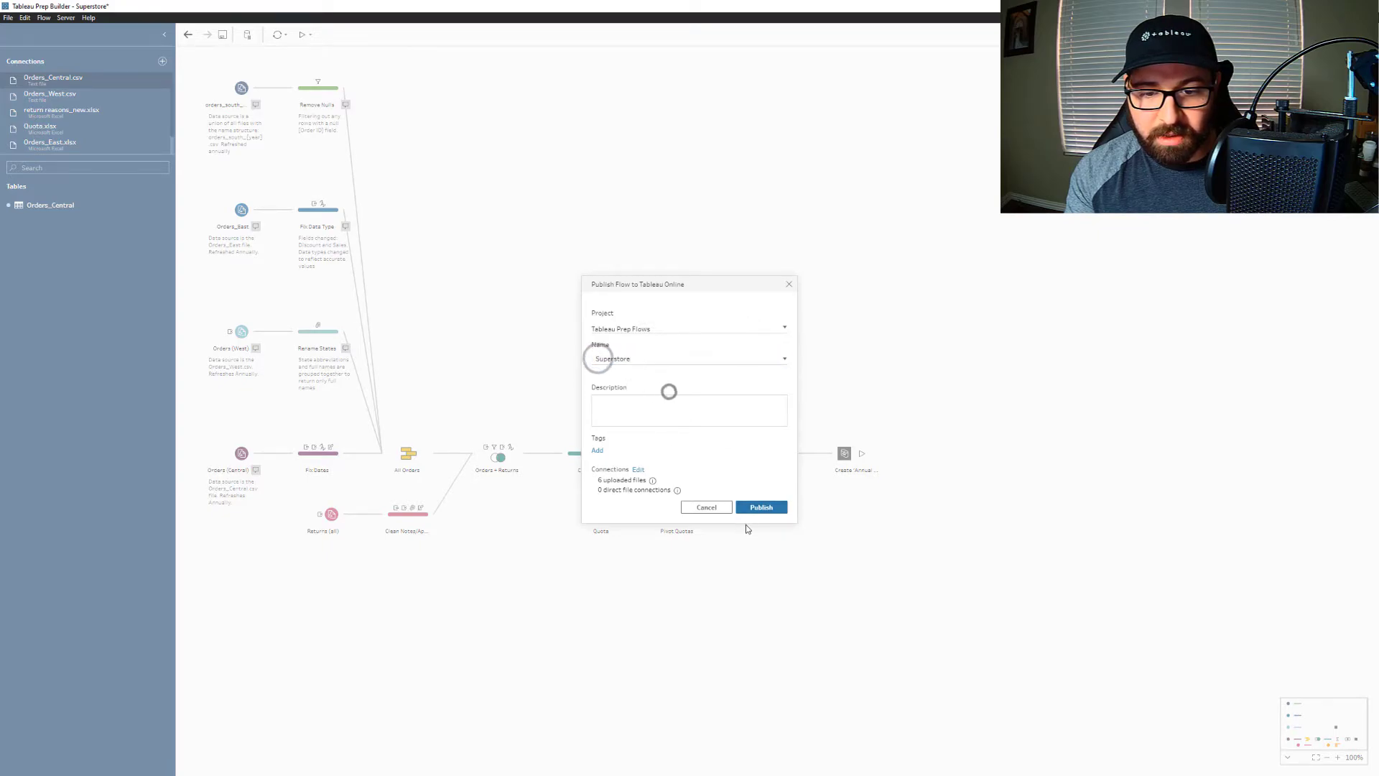
click(760, 507)
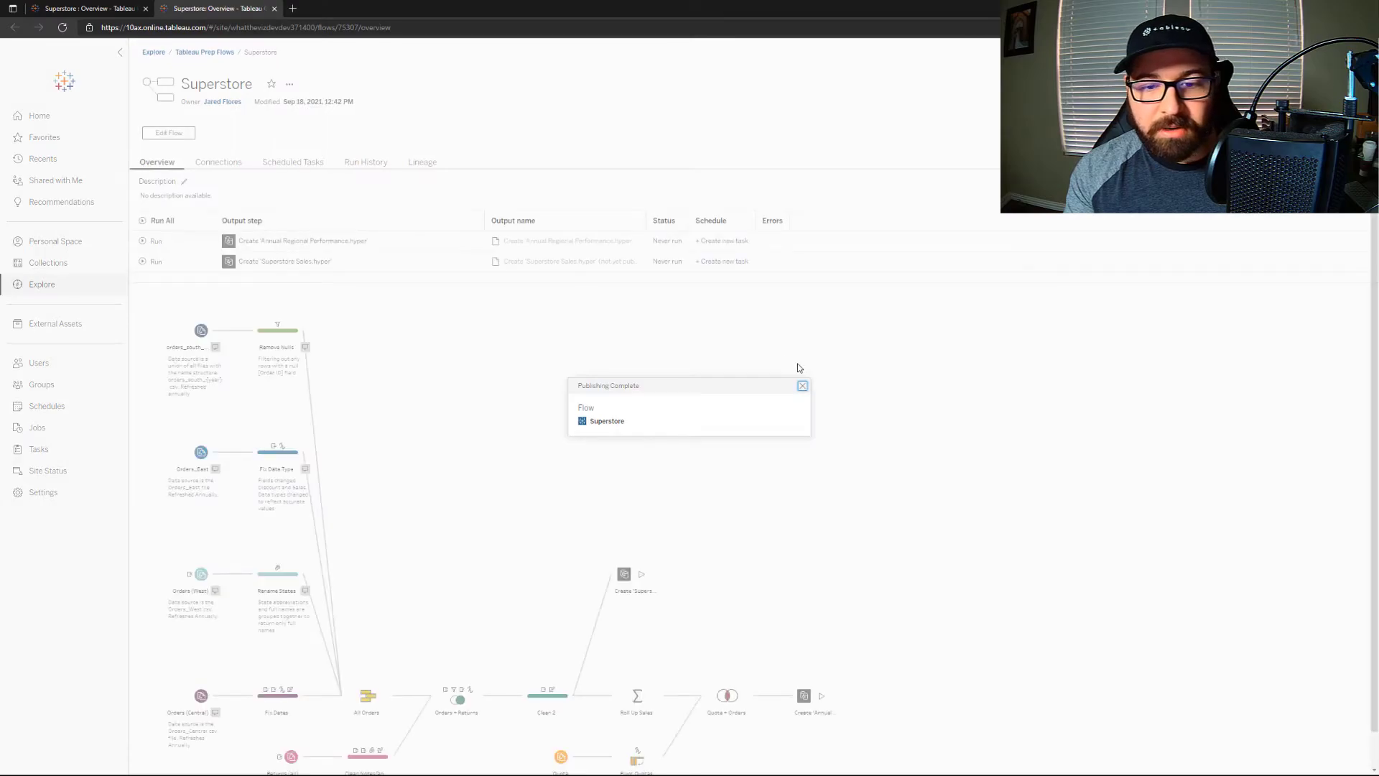
- Close the Publishing Complete notice and review the step descriptions in the online flow diagram
click(802, 386)
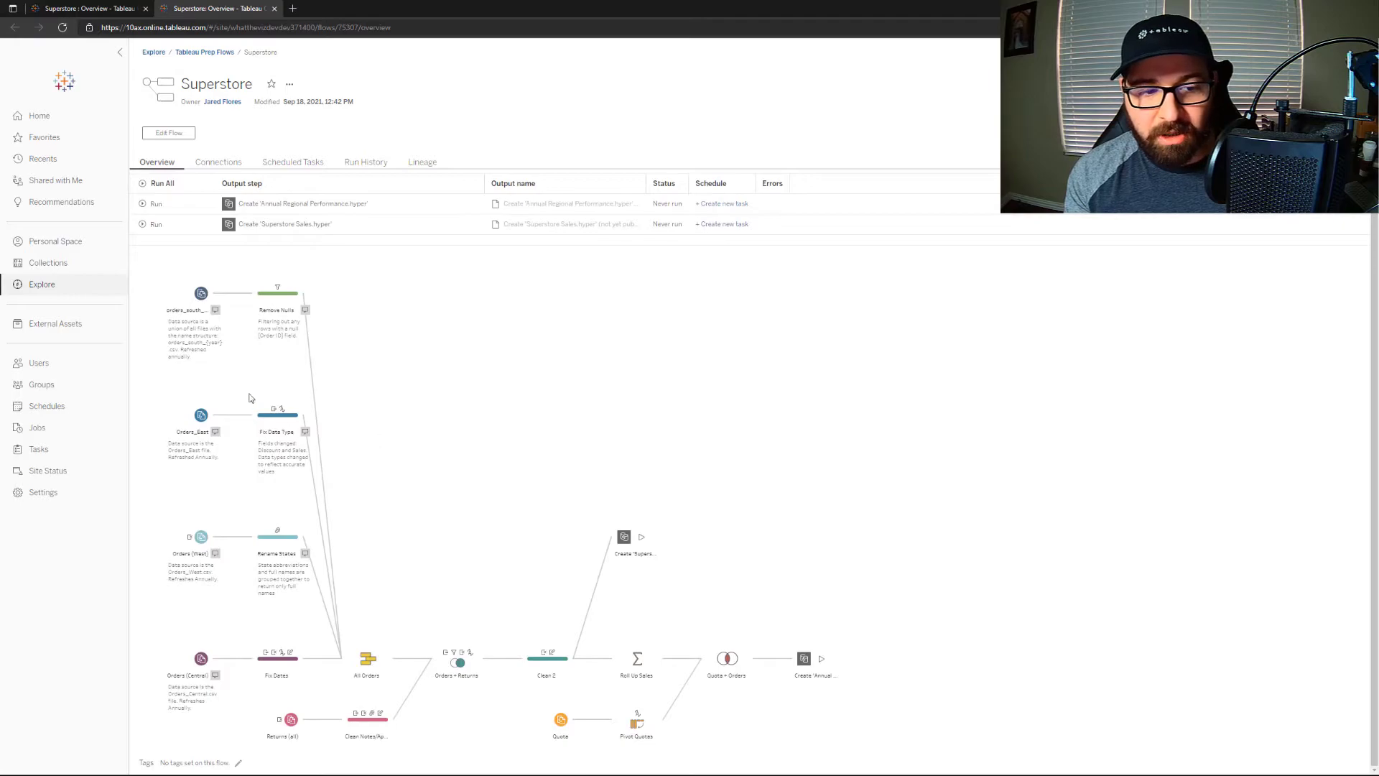
click(271, 294)
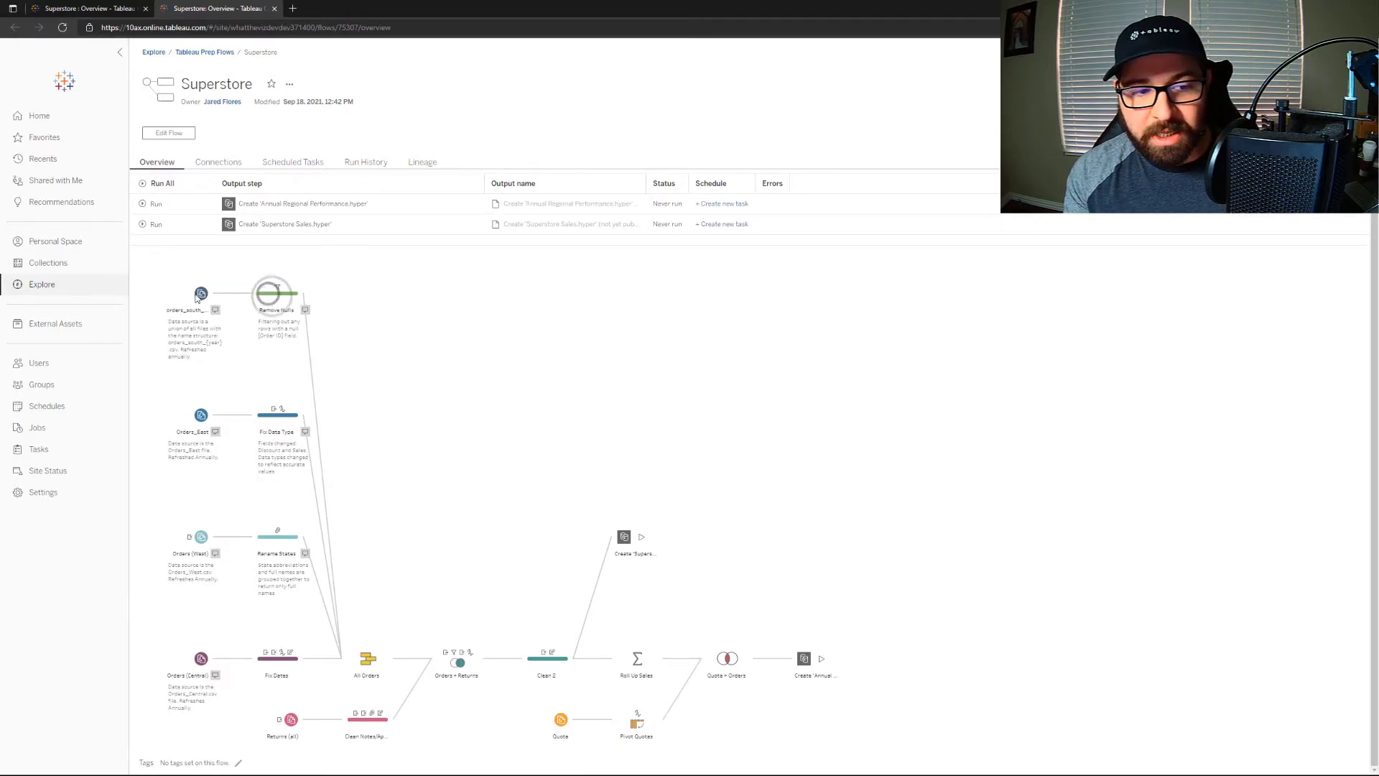